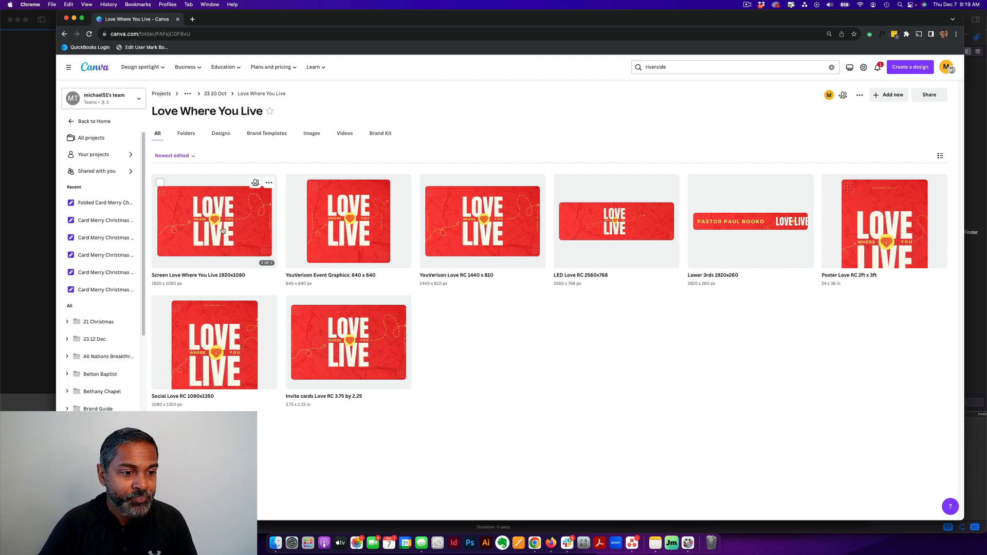
Step: Open the Screen Love Where You Live 1920x1080 design, hide the template panel and go to page 2
click(221, 229)
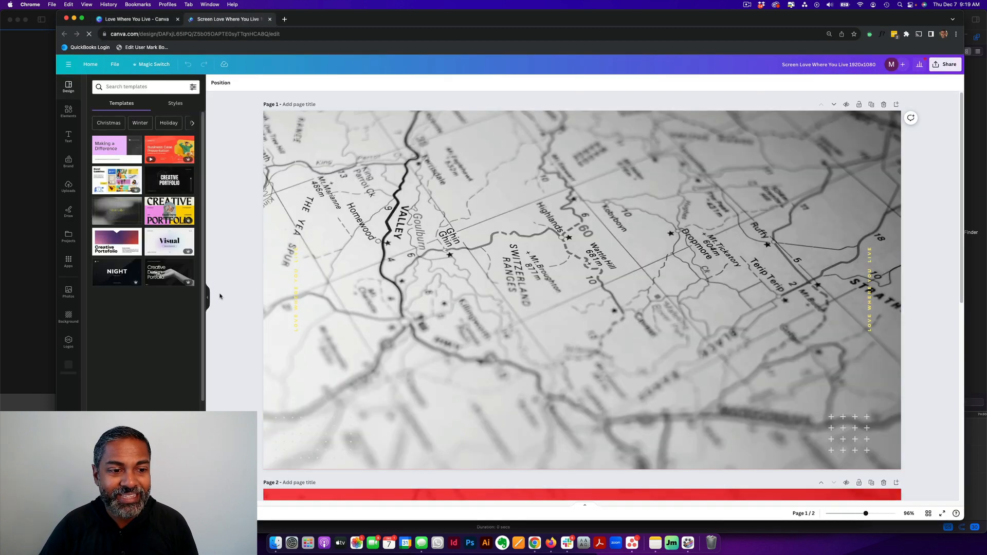
click(207, 297)
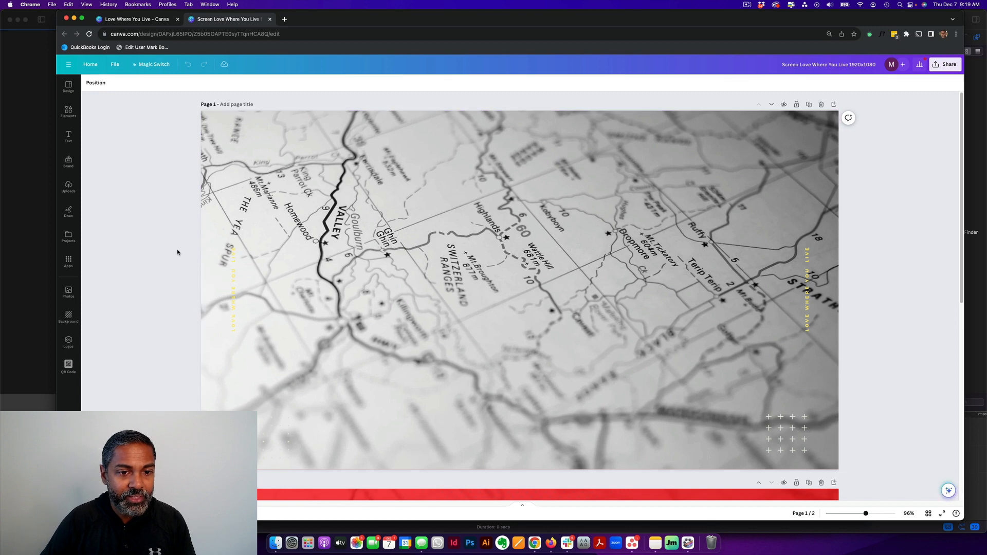
scroll(219, 267, down, 7)
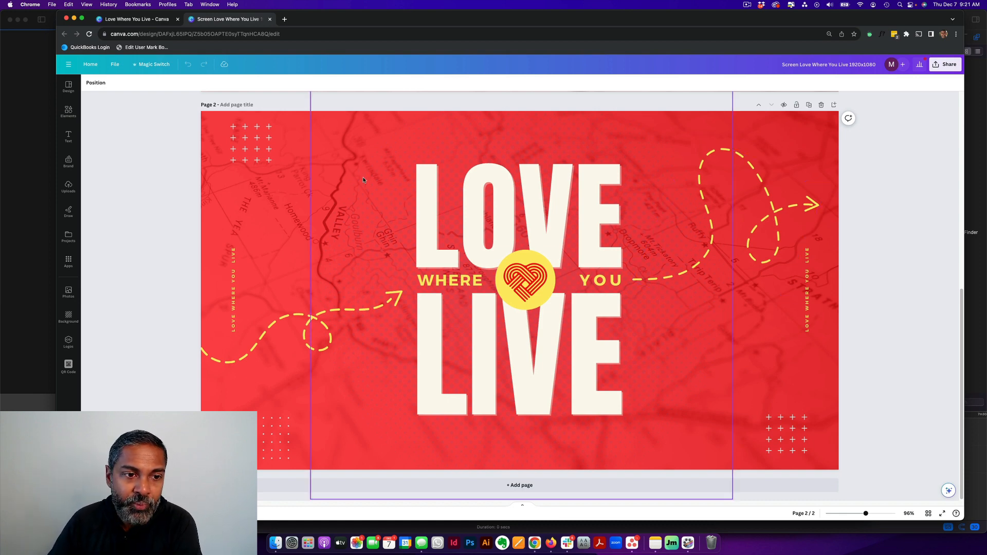
Step: Examine the plus-sign and dot patterns in the corners of page 2
click(258, 156)
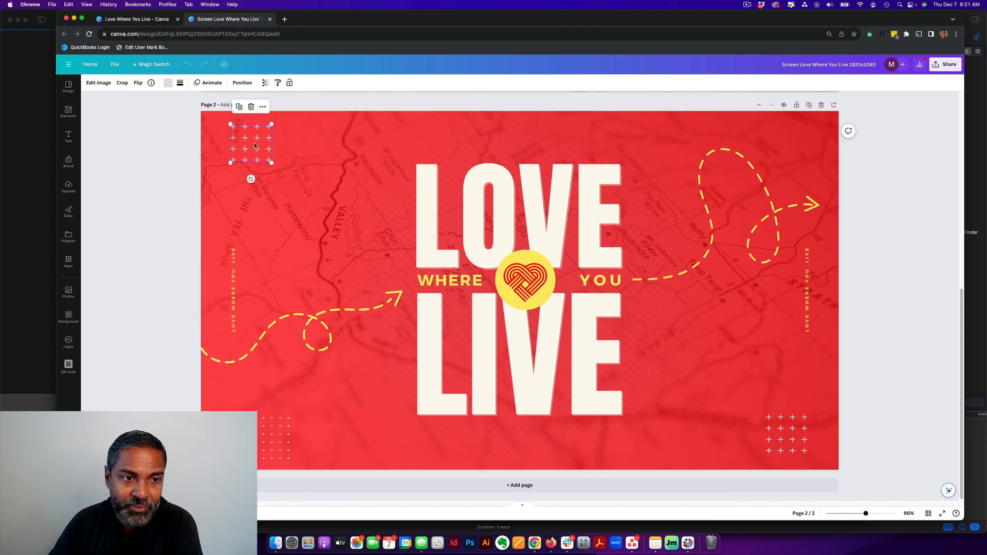
click(796, 445)
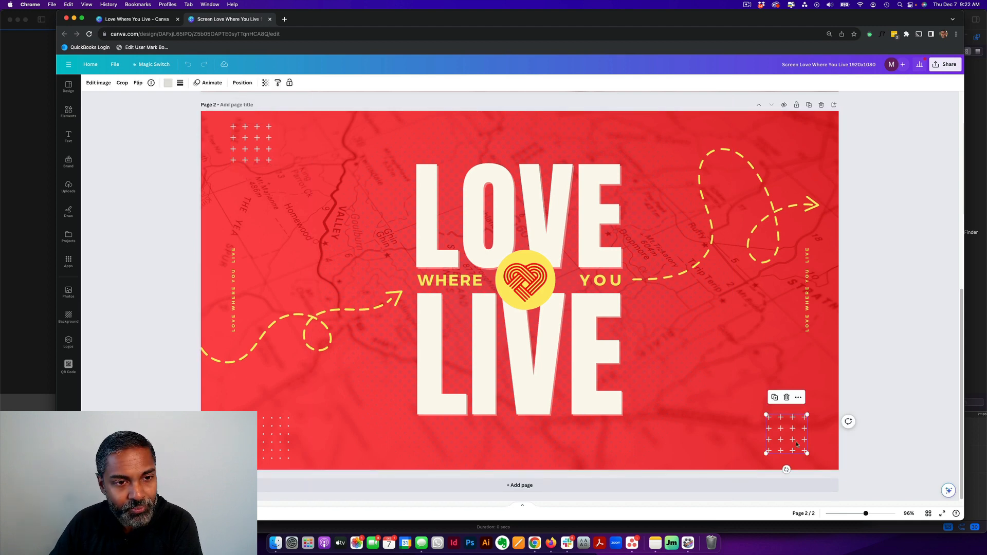
click(877, 423)
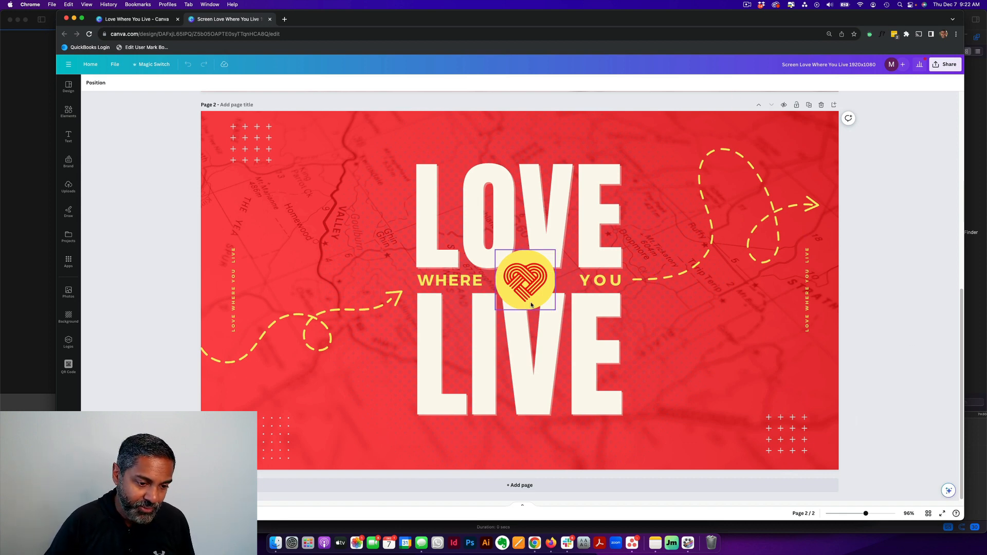
click(262, 423)
click(163, 399)
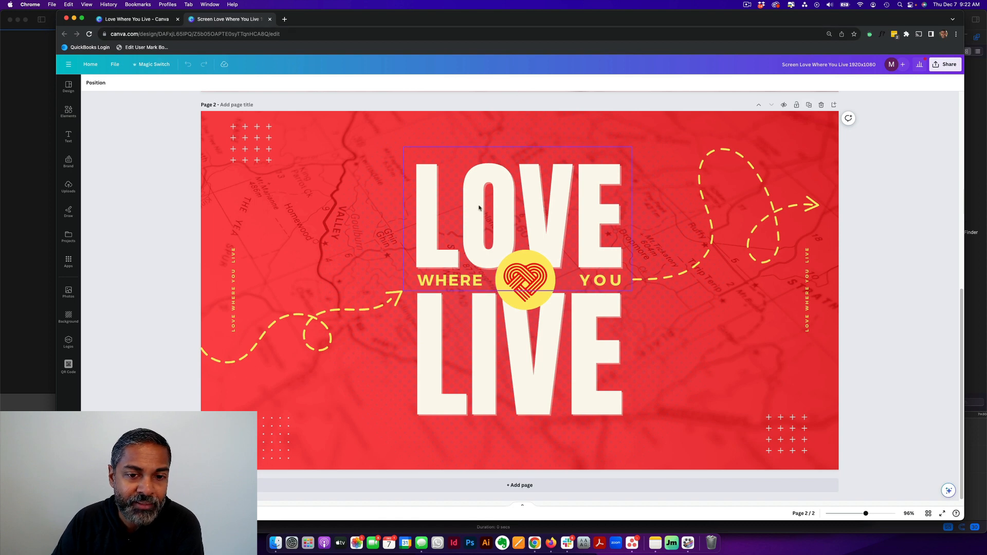
Step: Delete the first page with the grey map photo from the Screen Love Where You Live 1920x1080 design
click(135, 19)
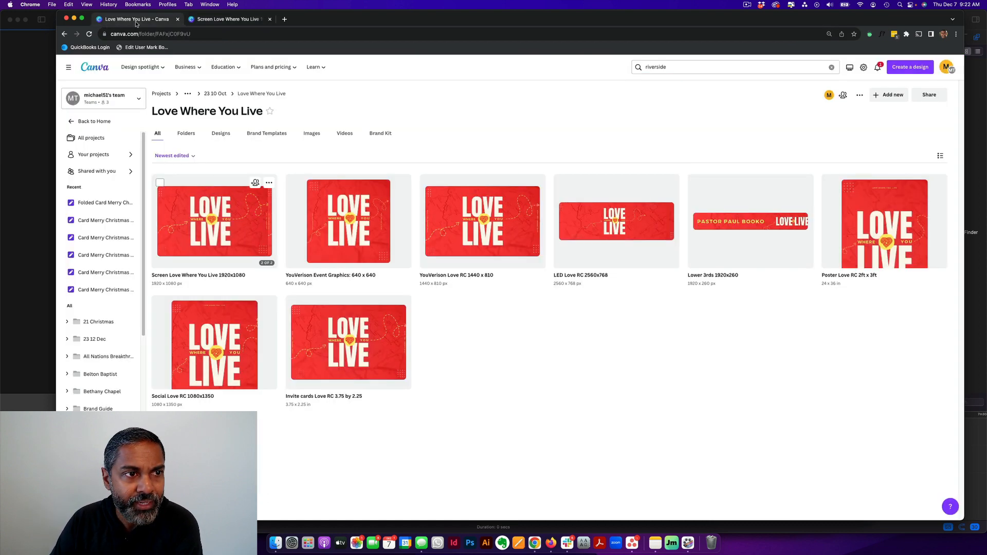
click(221, 20)
scroll(721, 187, up, 8)
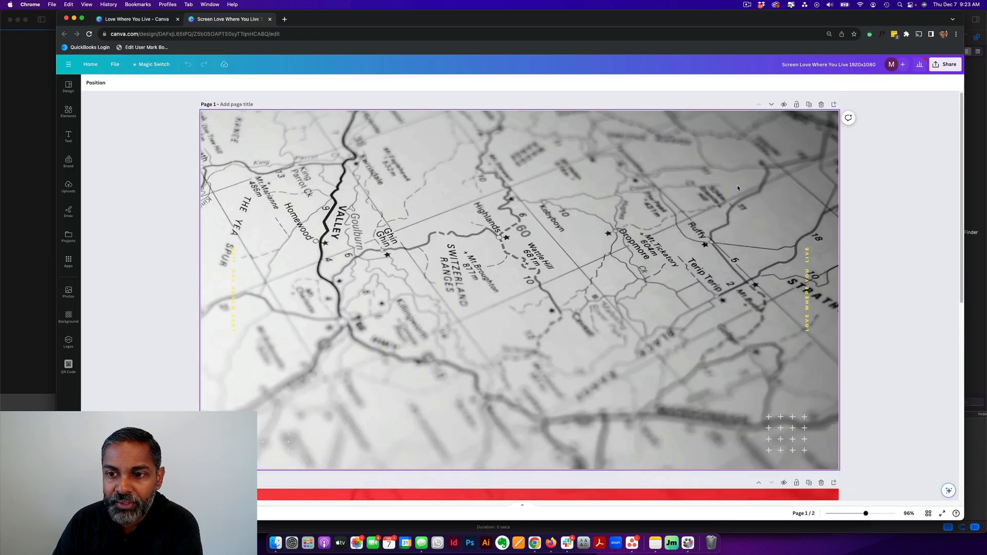
click(818, 107)
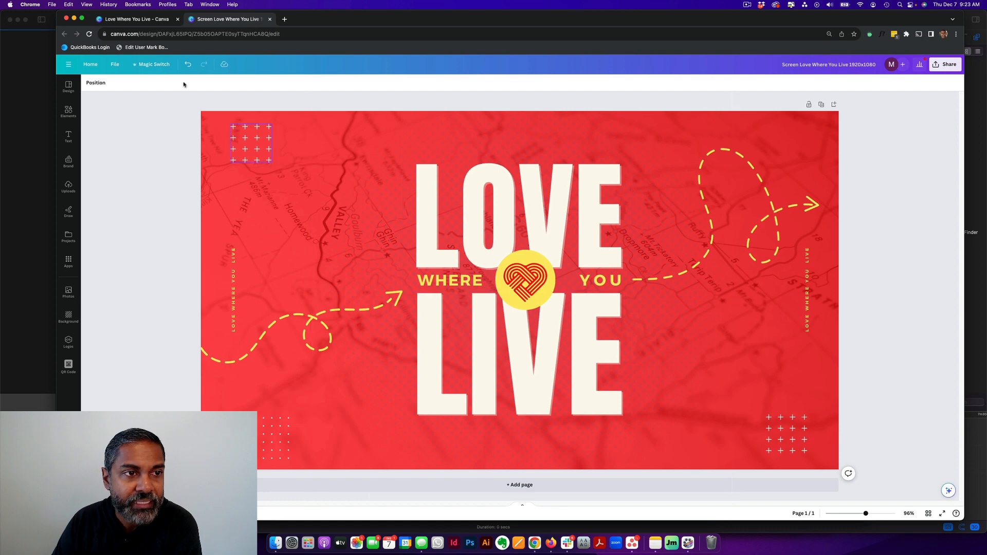
Step: Reload the Love Where You Live folder and open the Social Love RC 1080x1350 and Poster Love RC 2ft x 3ft designs
click(146, 24)
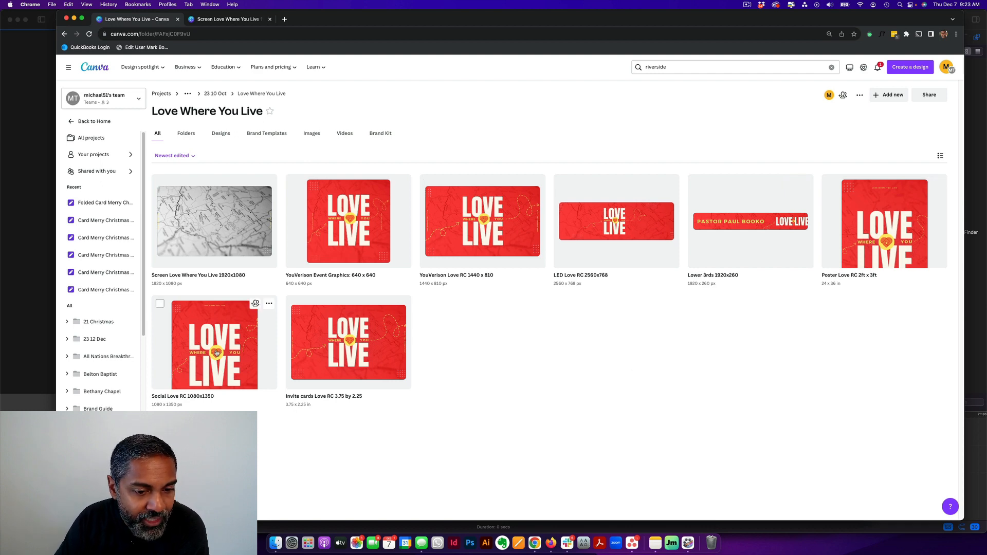
click(89, 33)
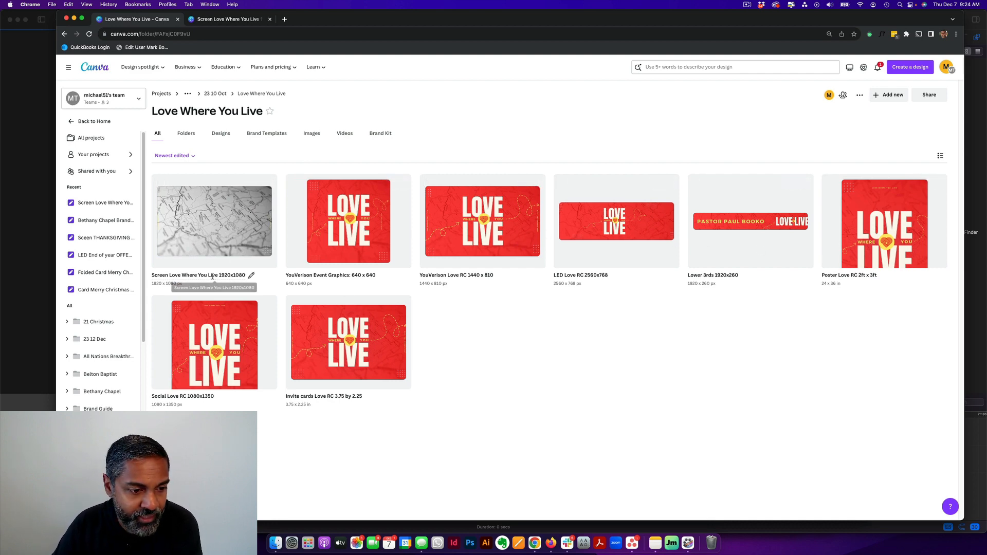
click(227, 339)
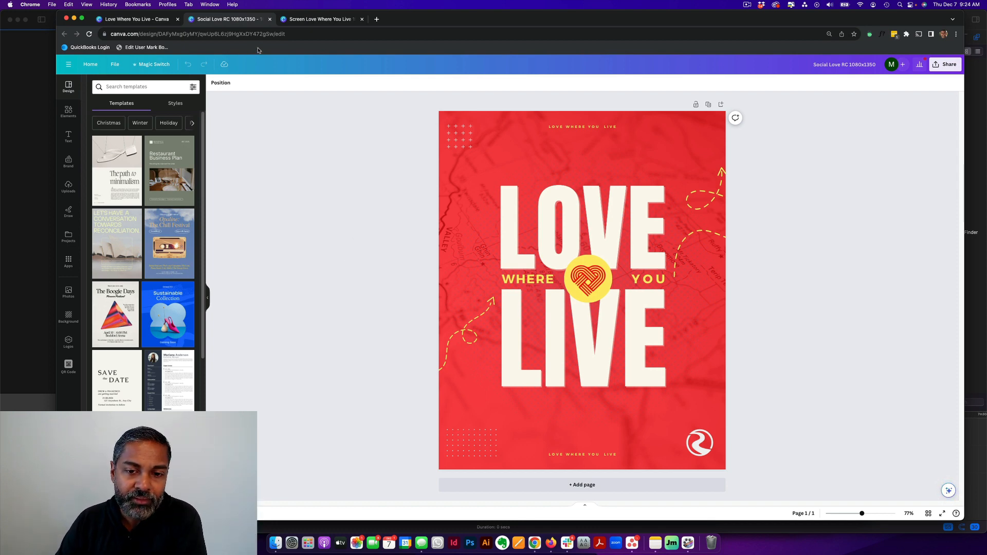
click(149, 21)
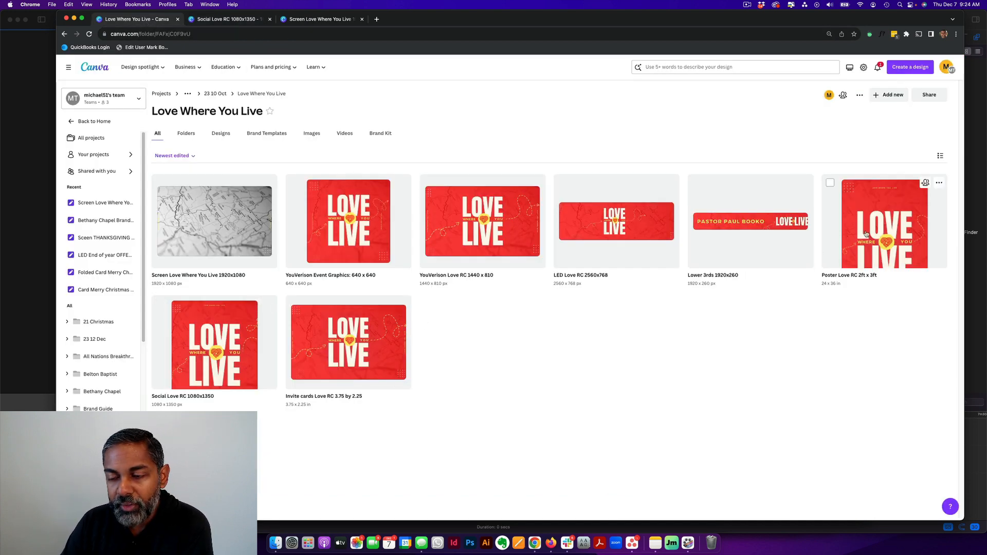
click(824, 249)
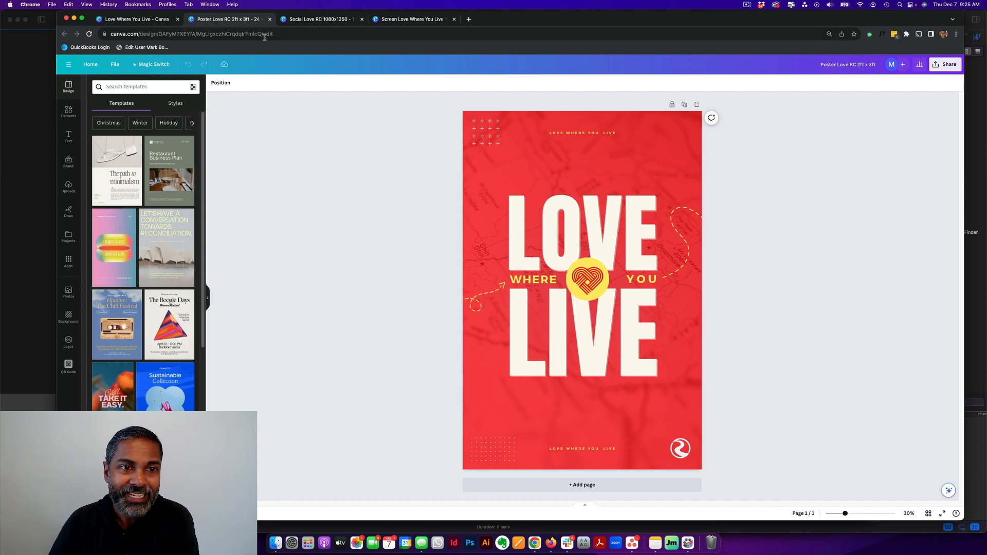
Step: Open the Invite cards Love RC 3.75 by 2.25 design from the folder and review its front and back pages
click(147, 19)
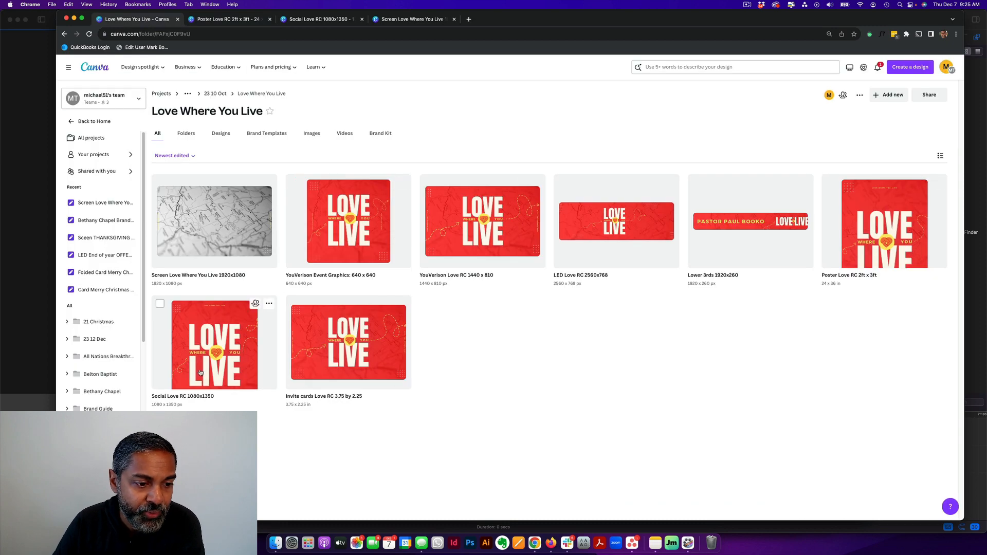
click(352, 363)
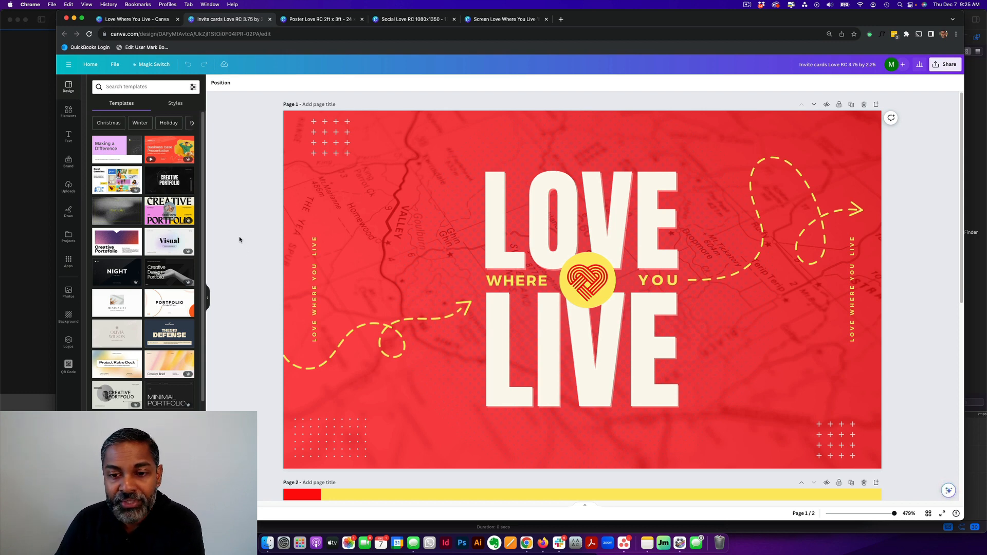
scroll(238, 240, down, 5)
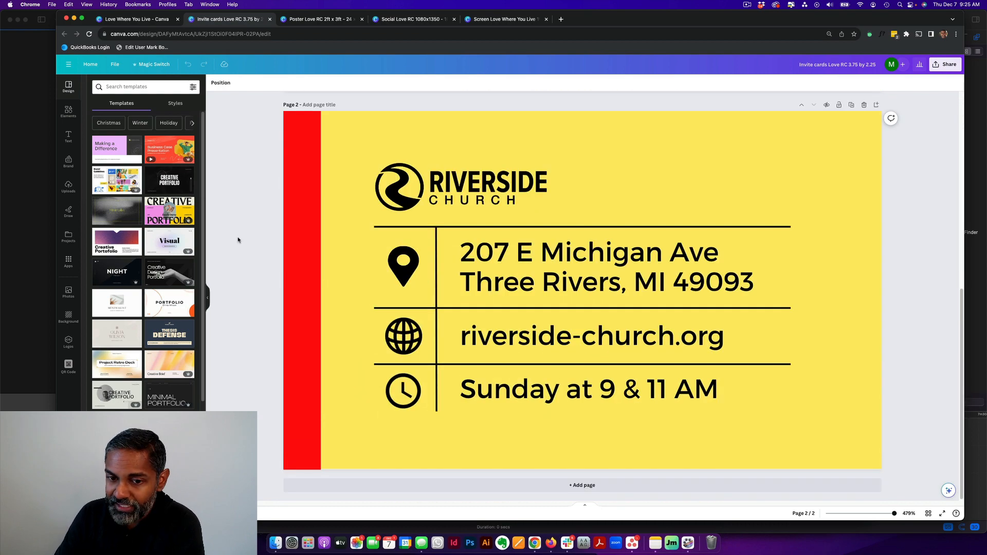
scroll(238, 239, up, 5)
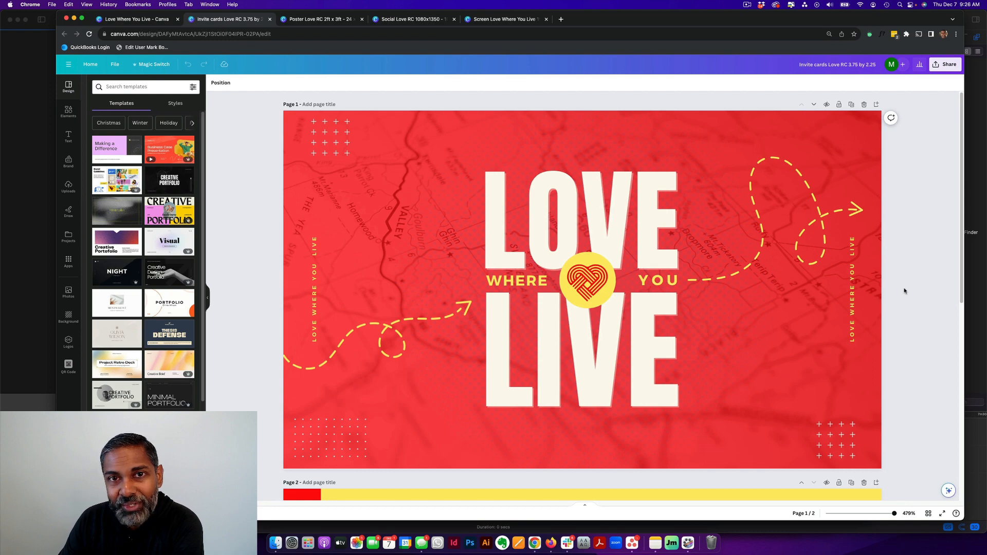
scroll(904, 291, down, 7)
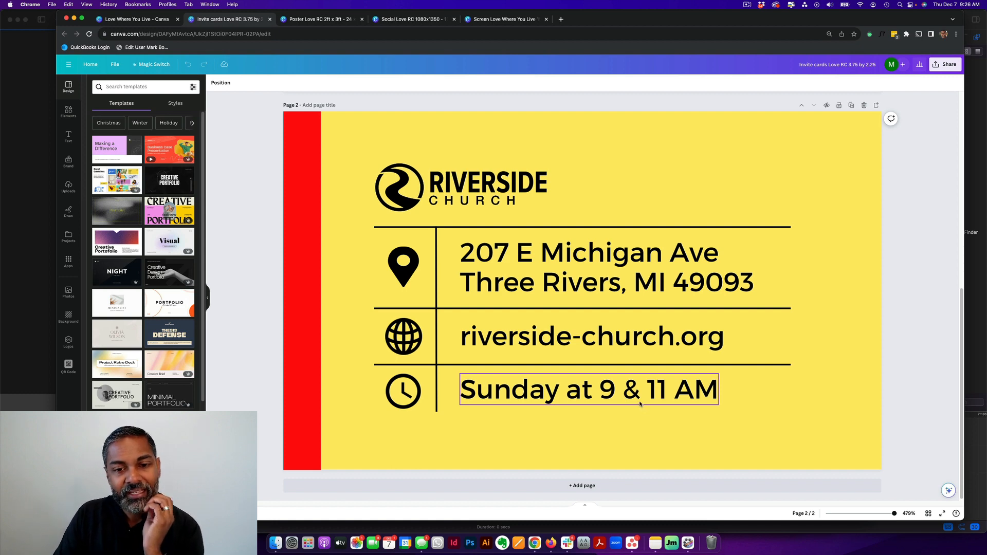
scroll(639, 404, up, 2)
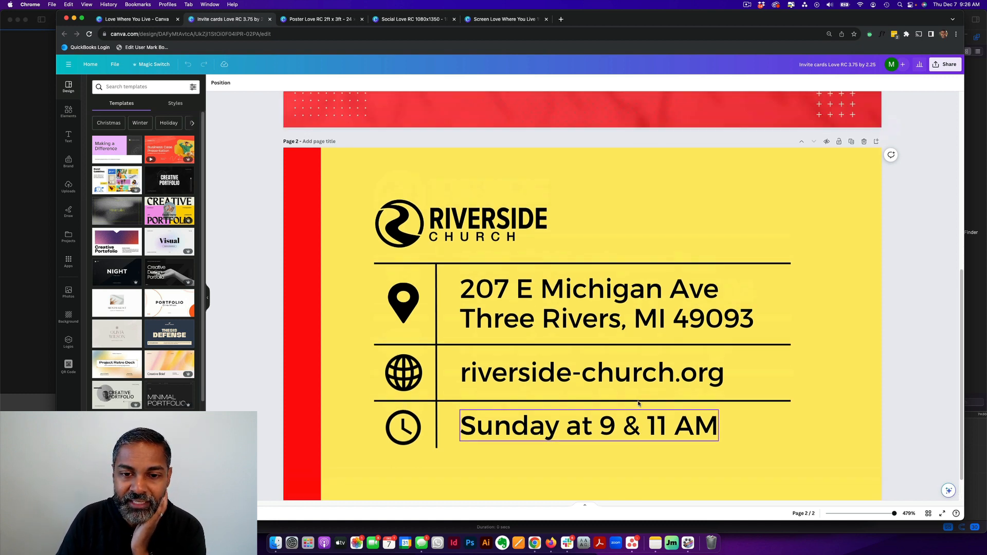
scroll(638, 401, up, 10)
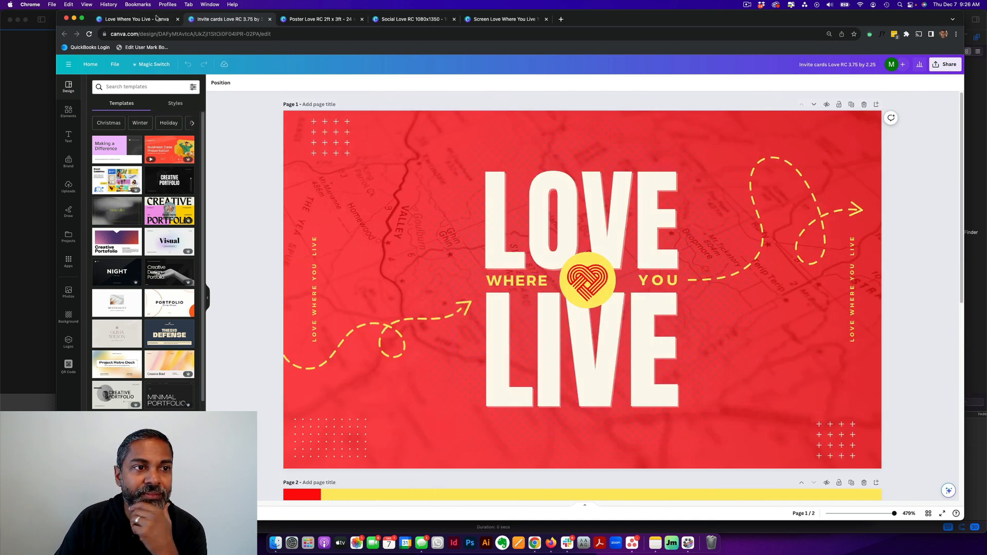
Step: Reload the Love Where You Live folder to check its design thumbnails
click(139, 19)
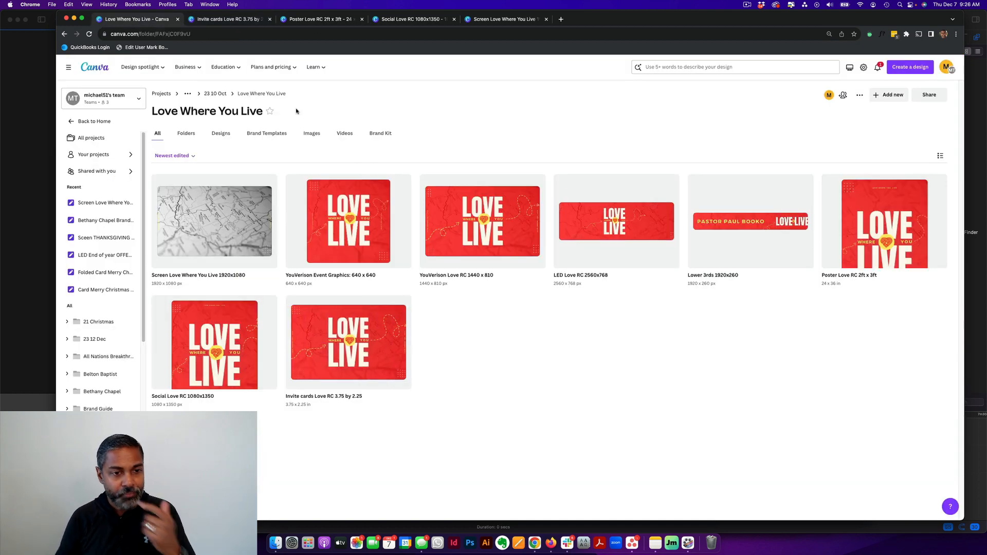
click(89, 34)
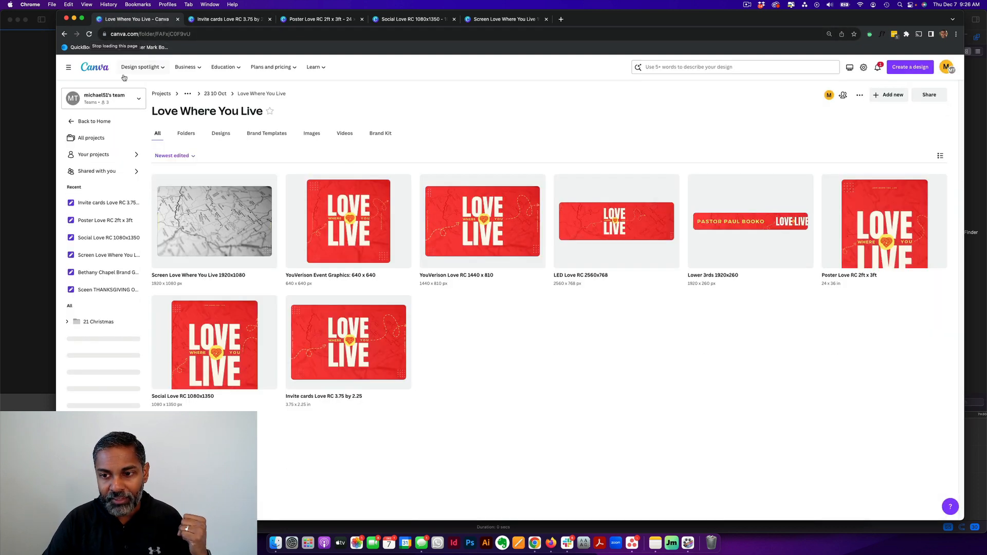
mouse_move(140, 67)
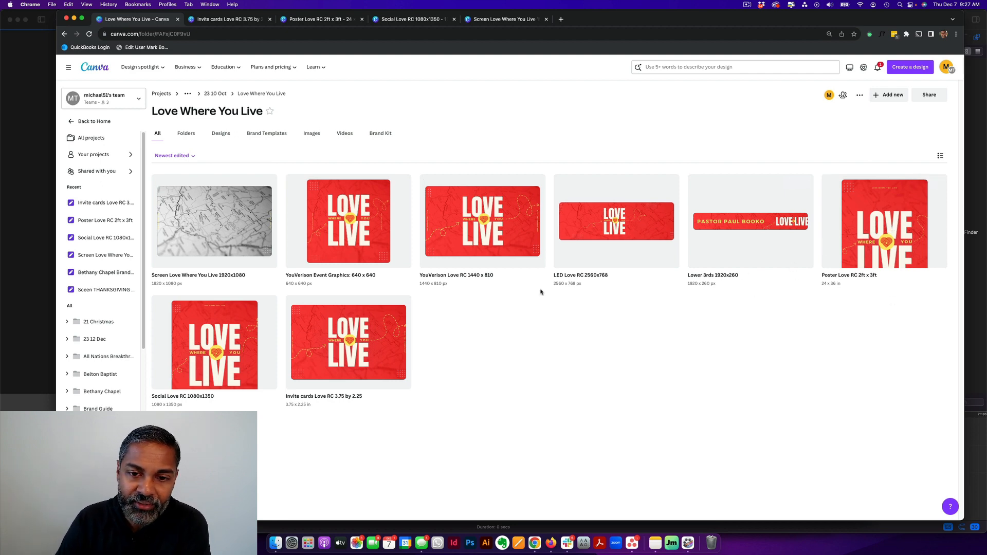
Step: Review the open invite card, poster and social designs, and duplicate the page of the Screen Love Where You Live design
click(219, 20)
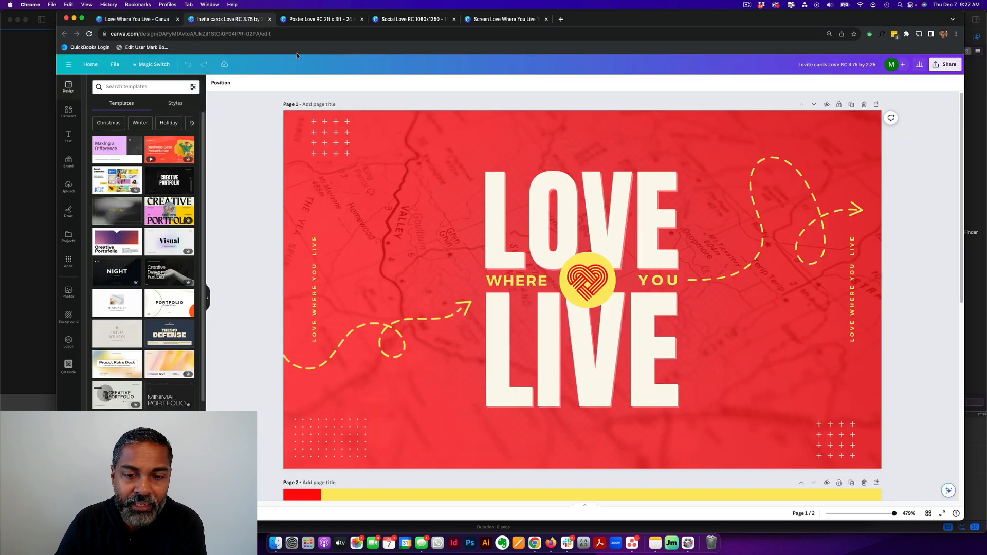
click(318, 21)
click(398, 20)
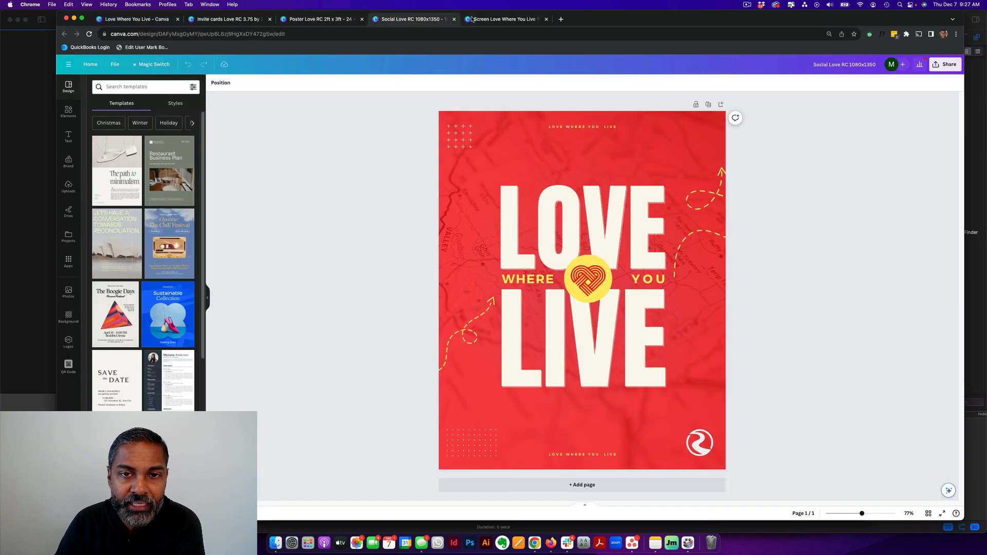
click(472, 19)
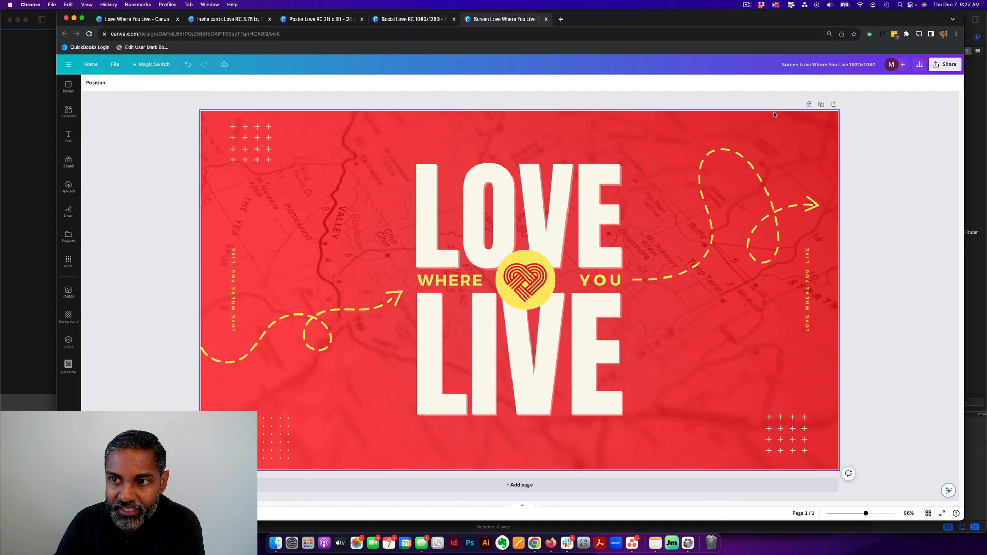
click(821, 105)
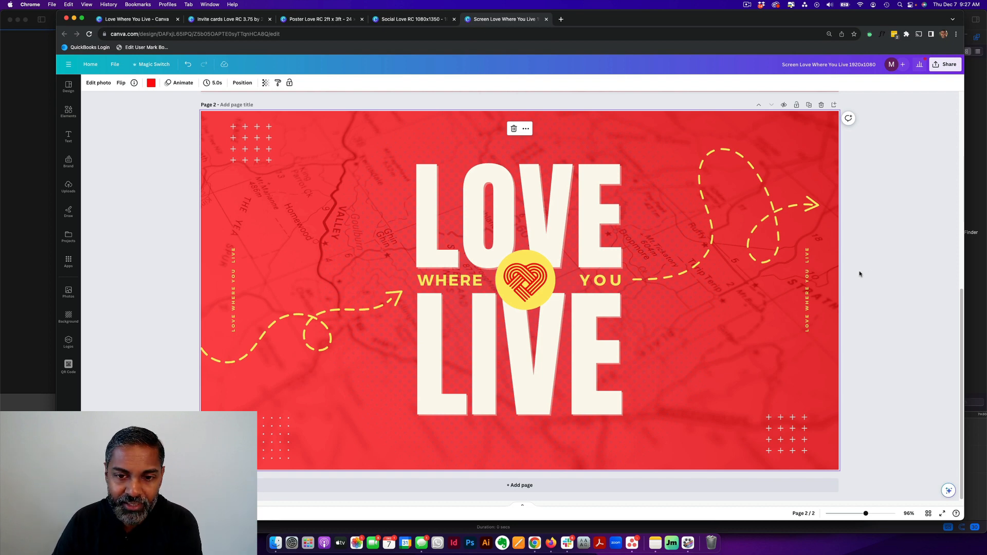
Step: Inspect the fonts of the LOVE, LIVE, WHERE and YOU text on the duplicated page
click(572, 215)
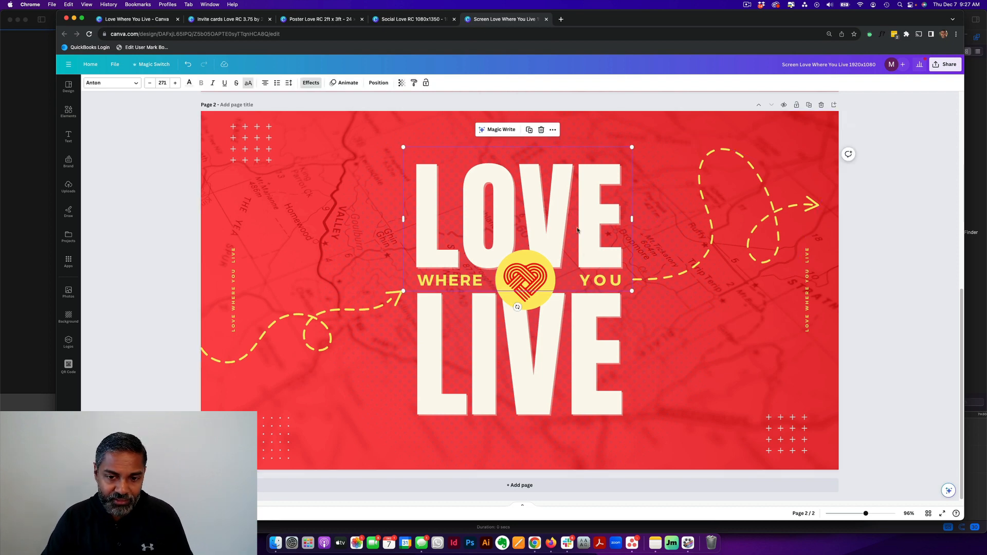
click(590, 321)
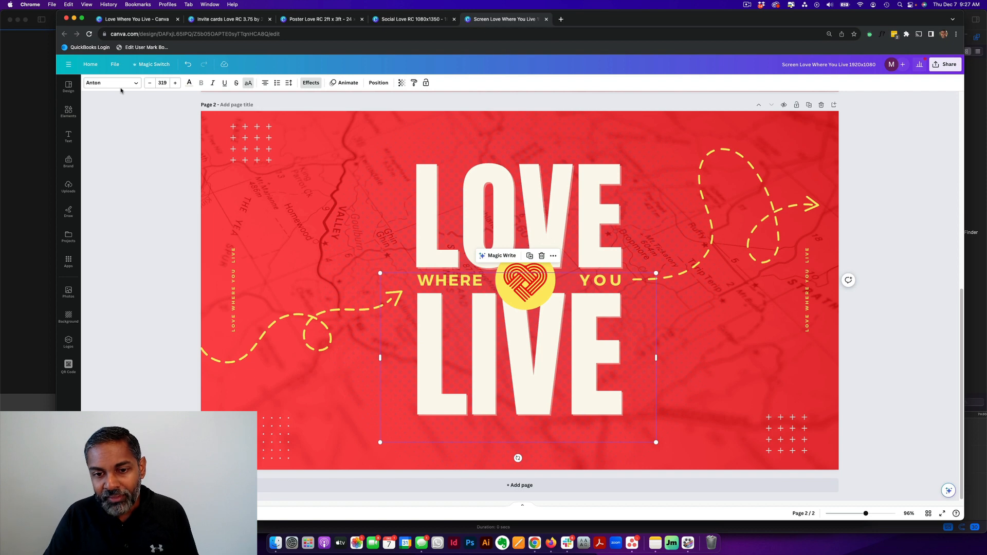
click(473, 204)
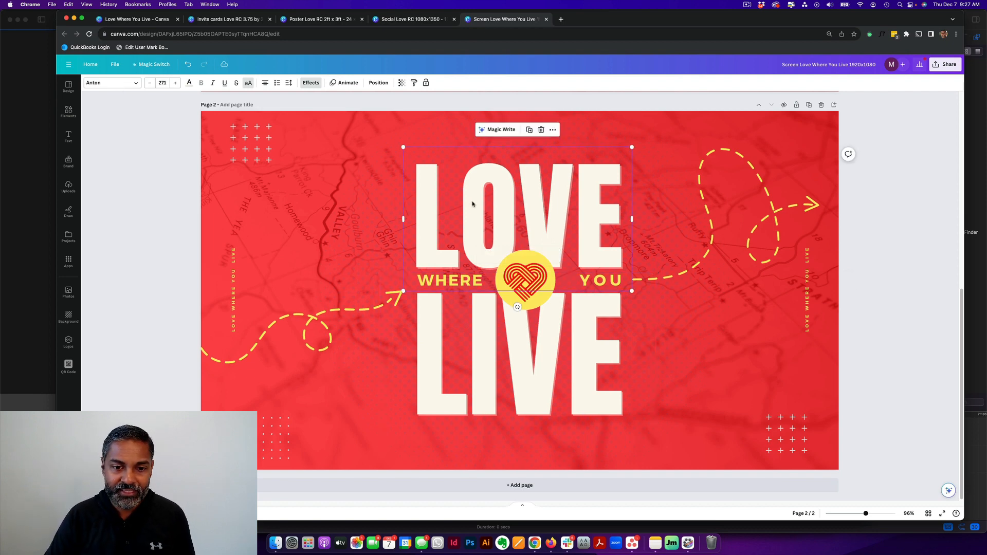
click(455, 279)
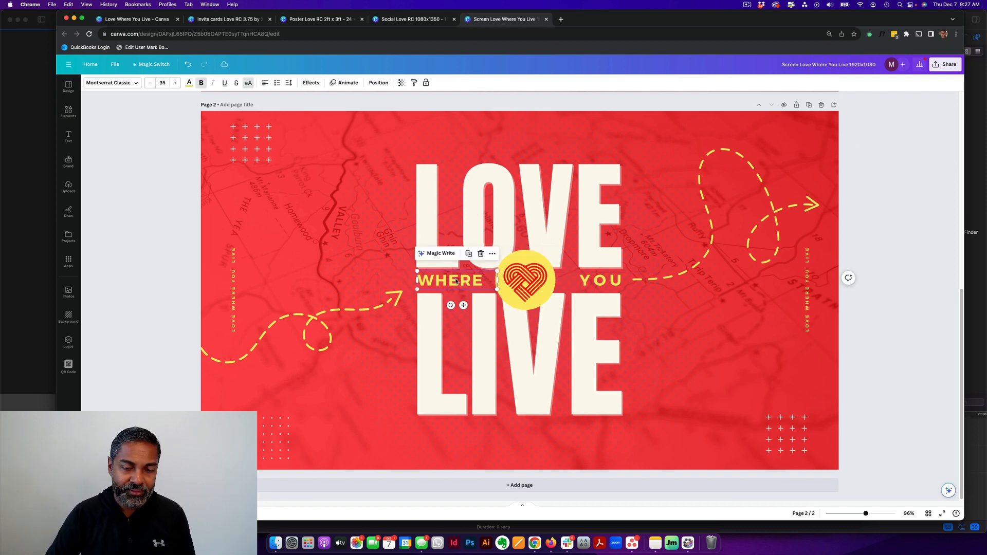
shift+click(604, 280)
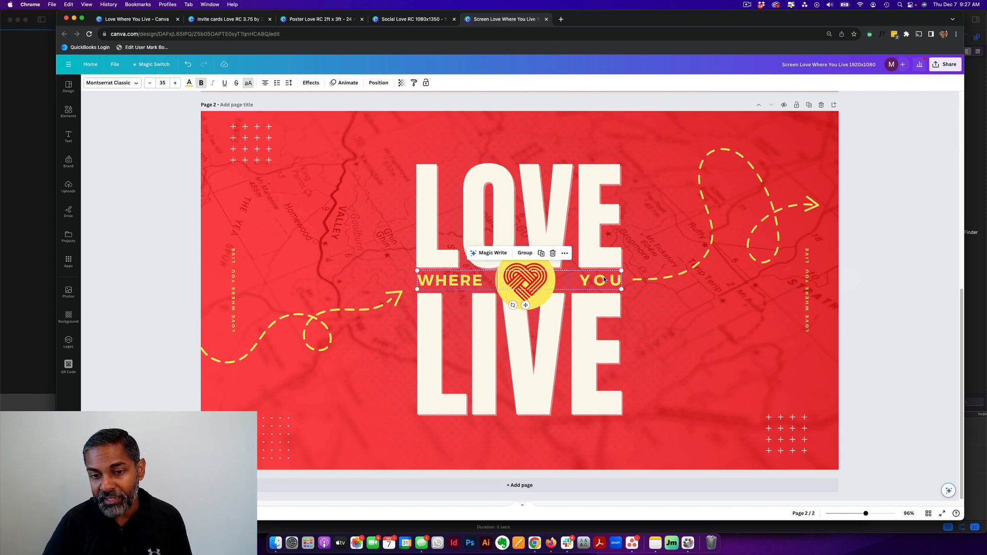
Step: Inspect the text effects on LOVE, LIVE, WHERE and YOU, and the letter spacing of YOU, on page 2
shift+click(545, 228)
shift+click(591, 331)
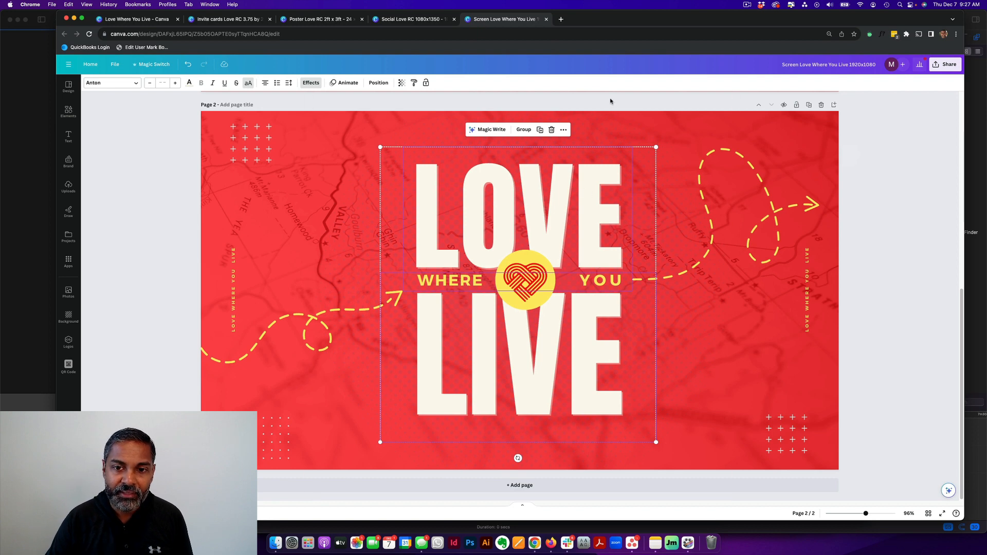
click(582, 194)
click(311, 83)
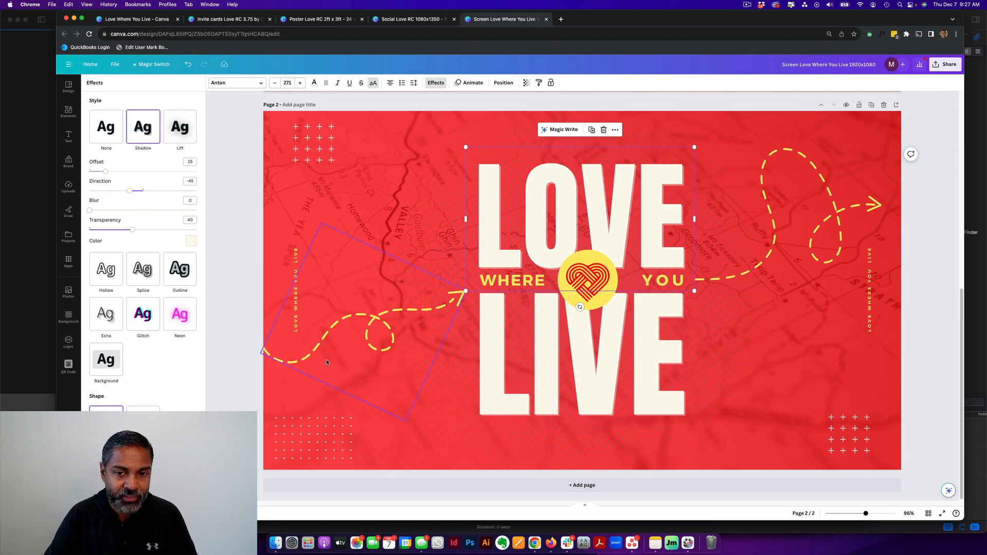
click(574, 381)
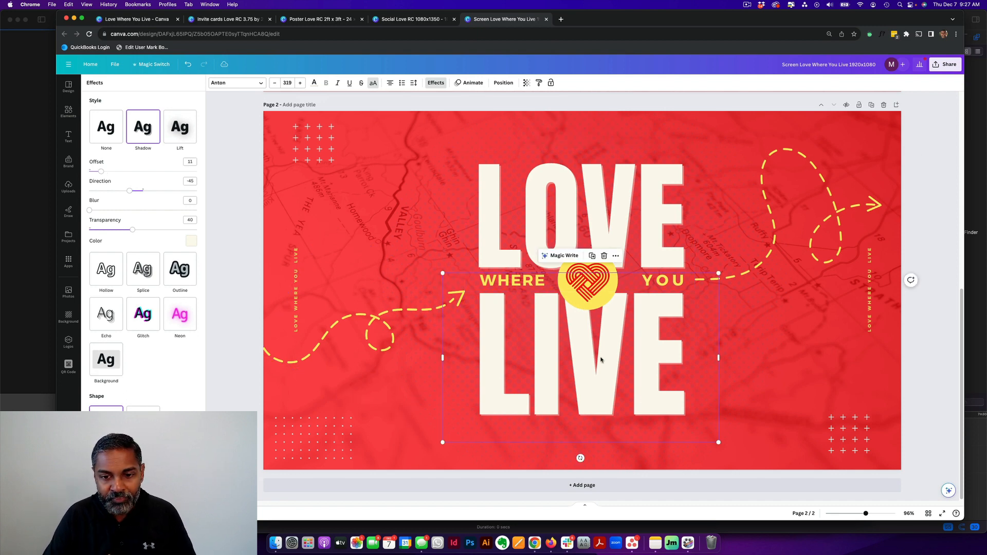
click(515, 284)
click(652, 280)
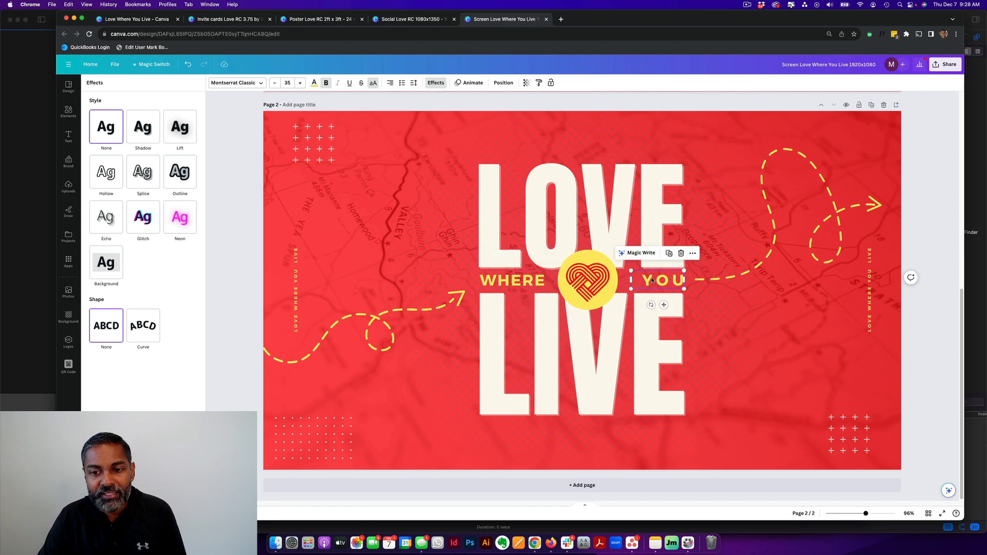
click(413, 83)
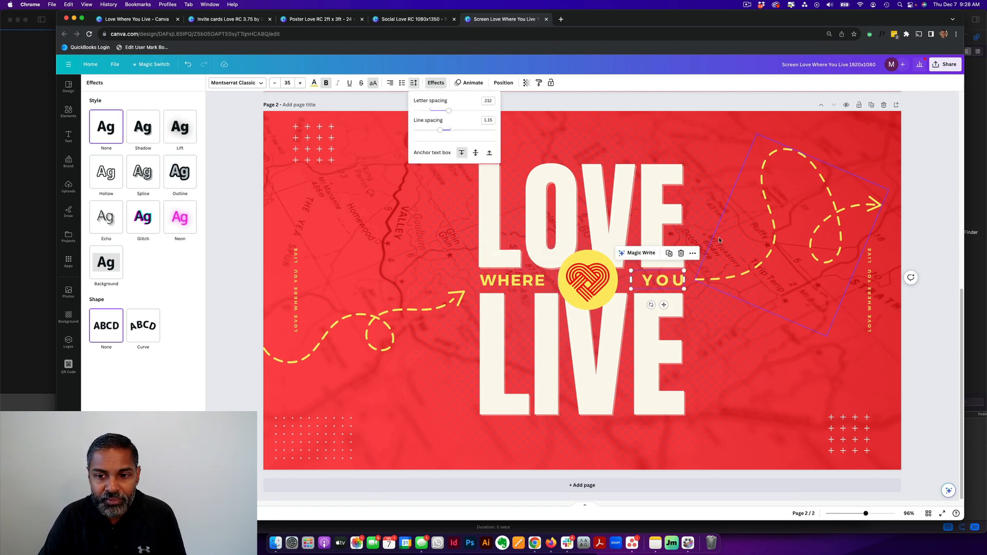
mouse_move(449, 110)
mouse_down()
mouse_move(469, 111)
mouse_move(448, 117)
mouse_up()
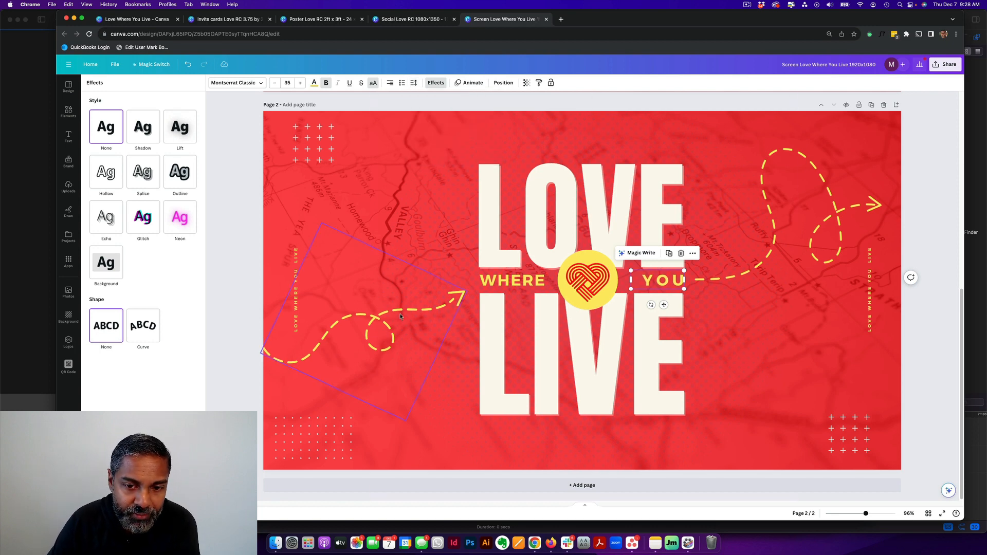
Step: Delete the LOVE, LIVE, WHERE and YOU text from page 2
click(527, 236)
click(527, 335)
key(Delete)
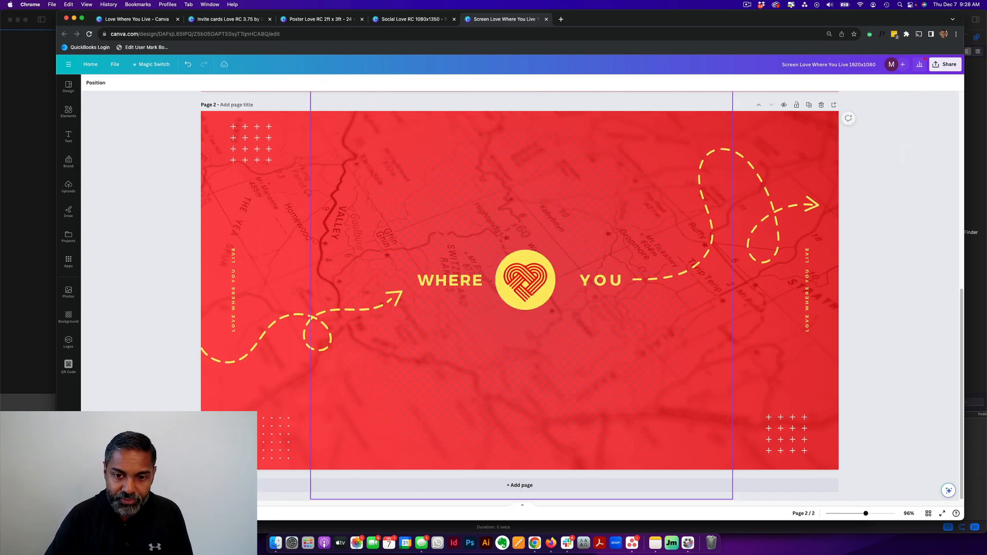
click(451, 280)
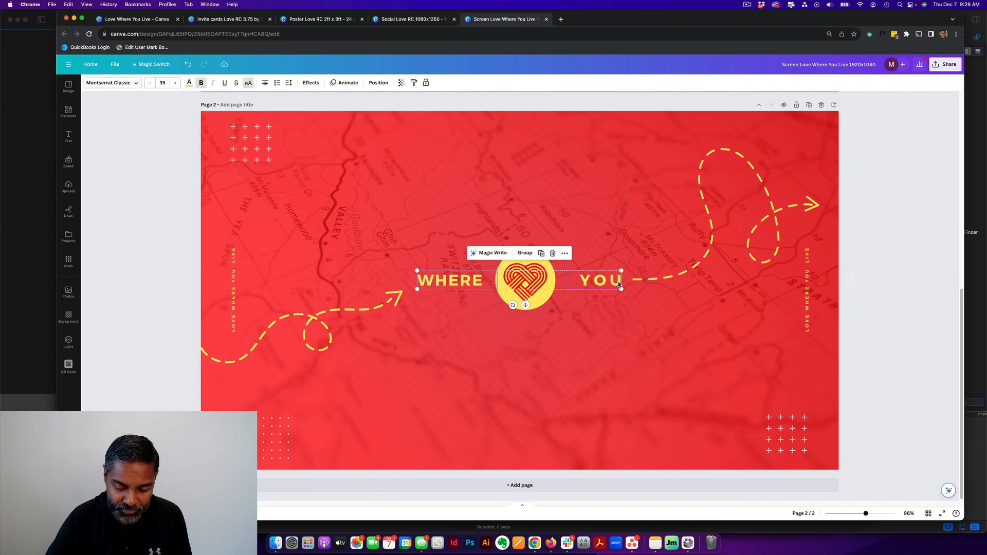
key(Delete)
click(522, 281)
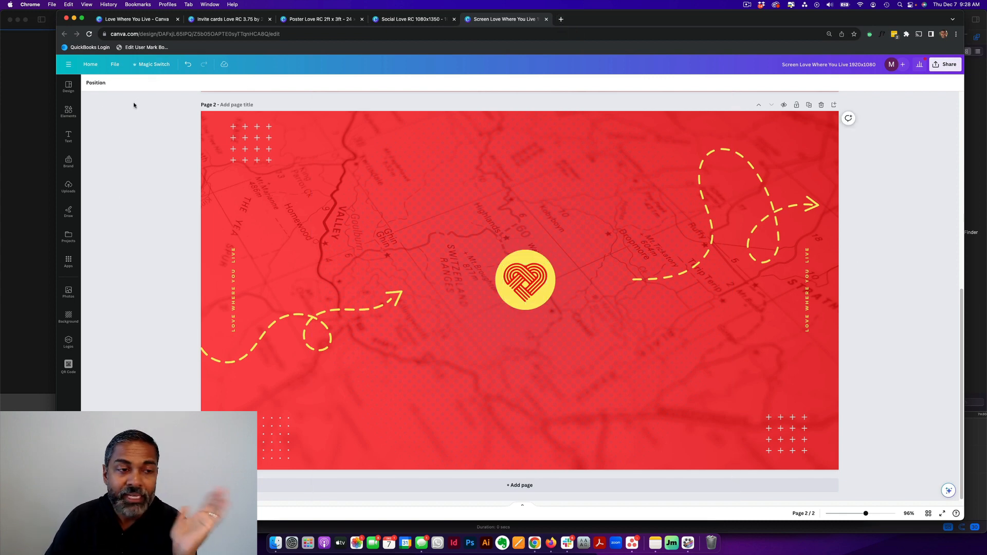
Step: Search the element graphics for "heart" and insert the fingerprint-patterned heart on page 2
click(68, 111)
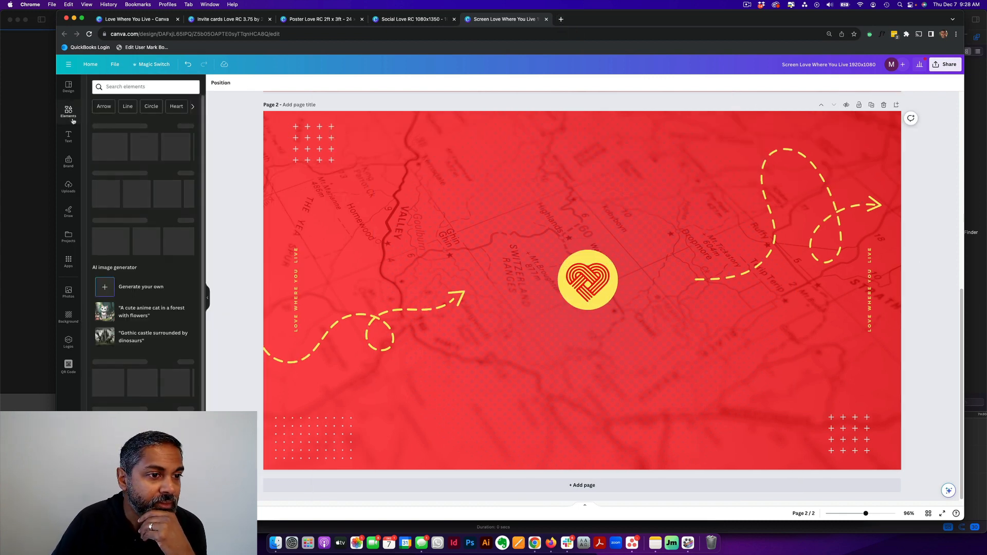
click(121, 87)
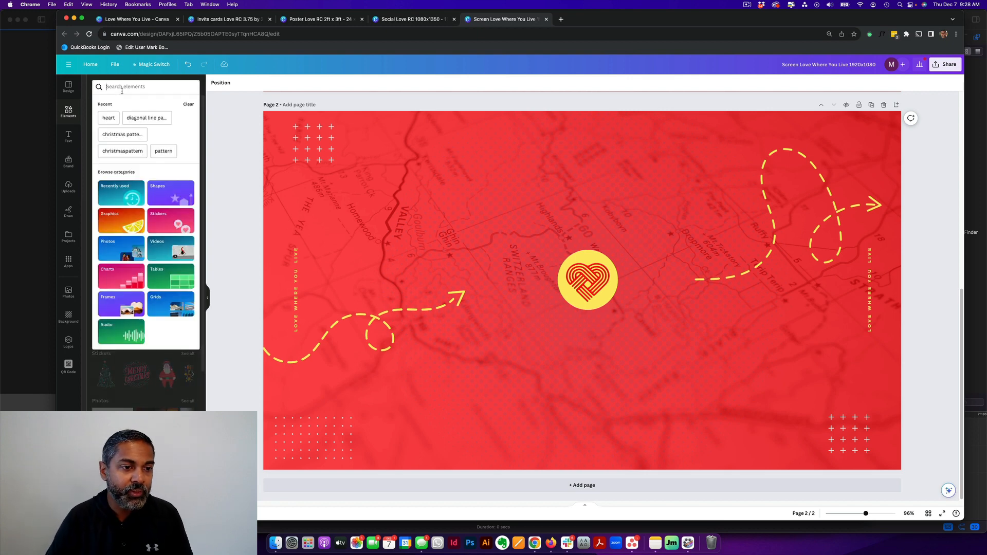
text(heart)
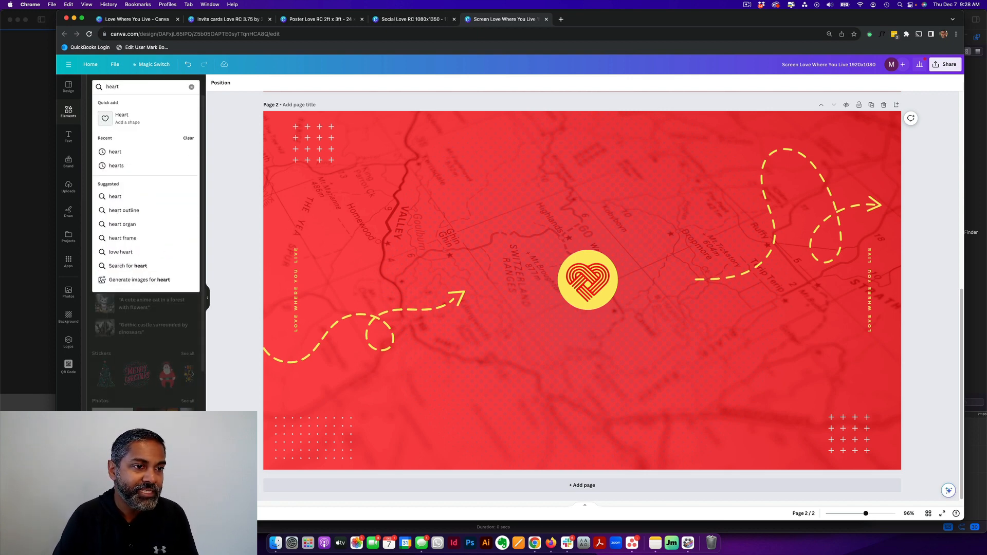
key(Return)
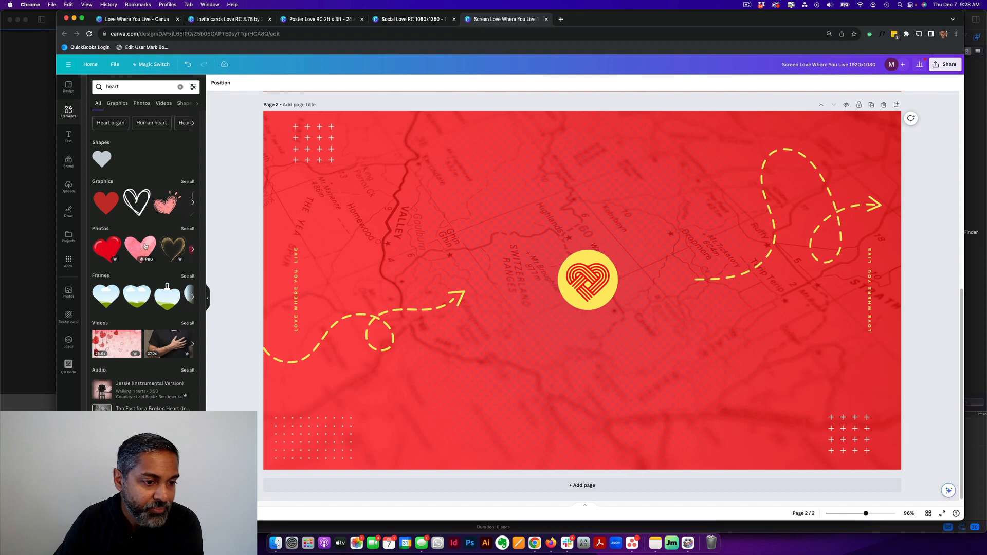
click(187, 181)
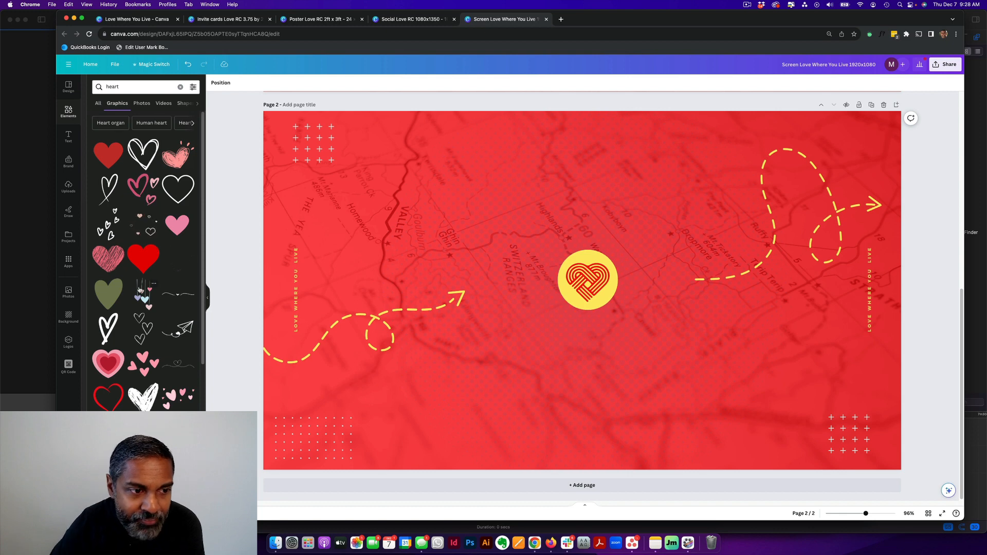
scroll(150, 283, down, 5)
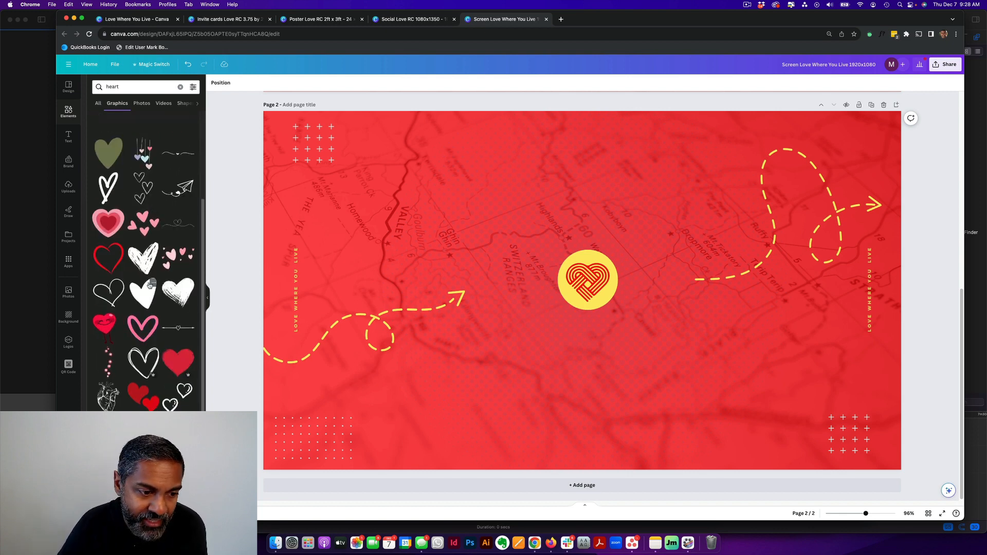
scroll(150, 285, down, 5)
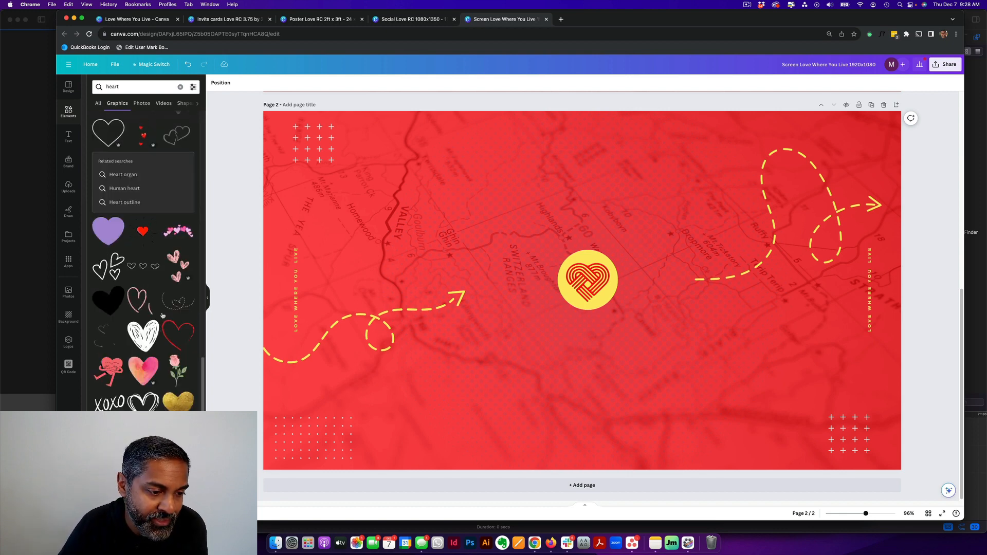
scroll(144, 335, down, 1)
scroll(146, 340, down, 5)
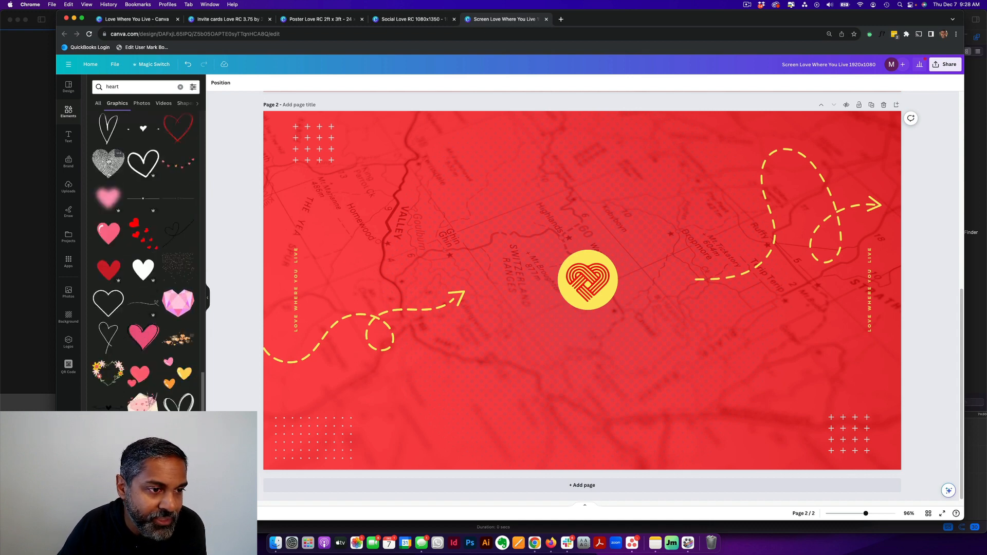
click(108, 163)
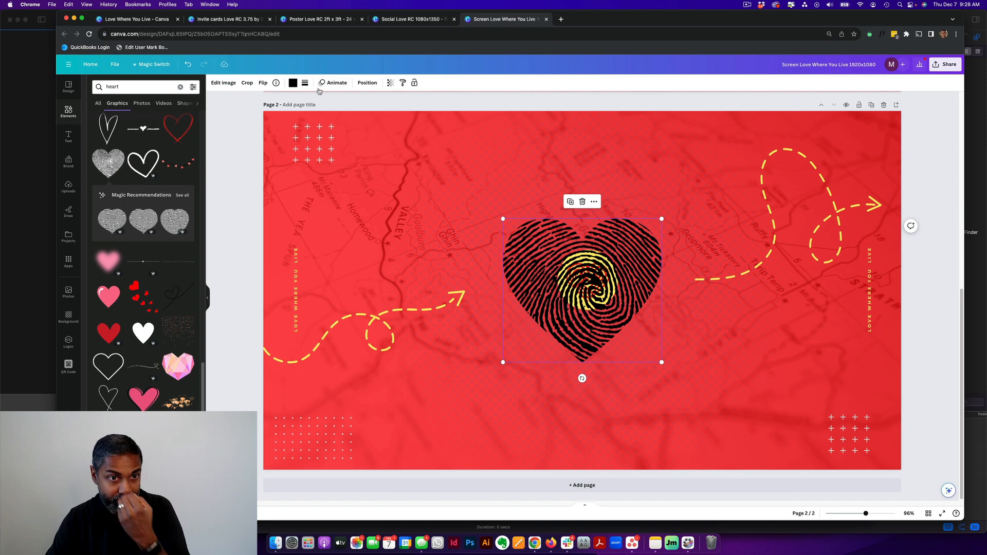
Step: Recolor the fingerprint heart to the document's yellow, then shrink it and place it above and beside the yellow circle
click(292, 83)
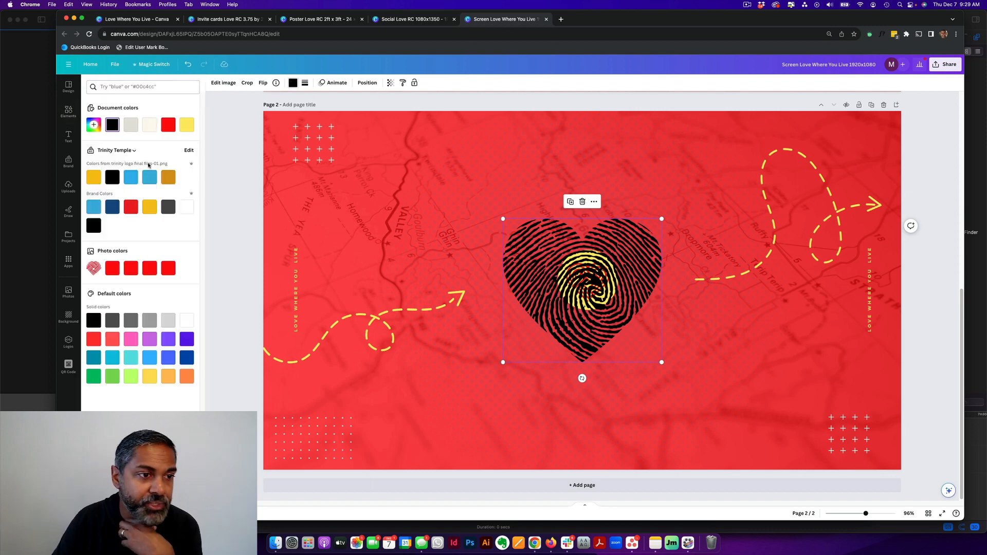
click(193, 129)
drag(582, 291, 451, 244)
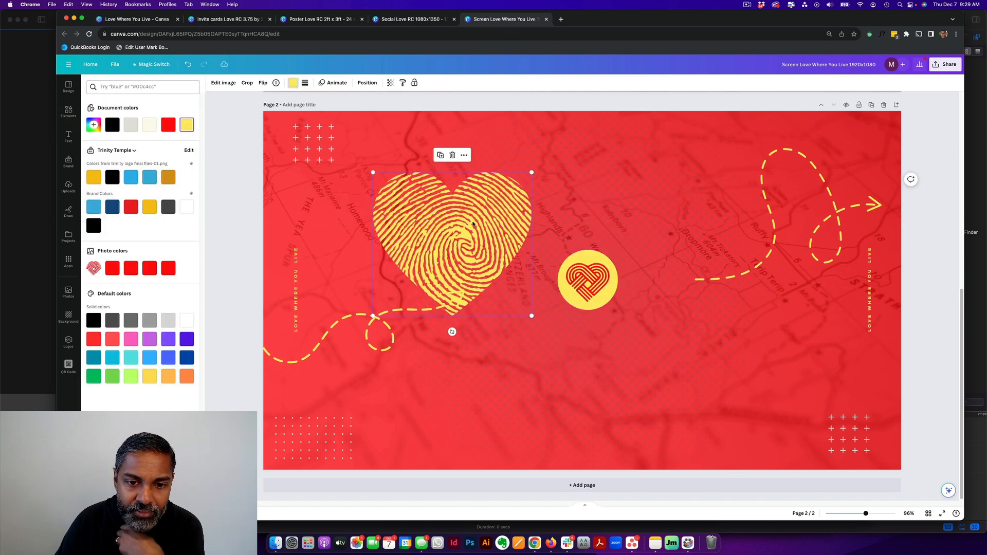
drag(532, 176, 479, 219)
drag(434, 259, 505, 206)
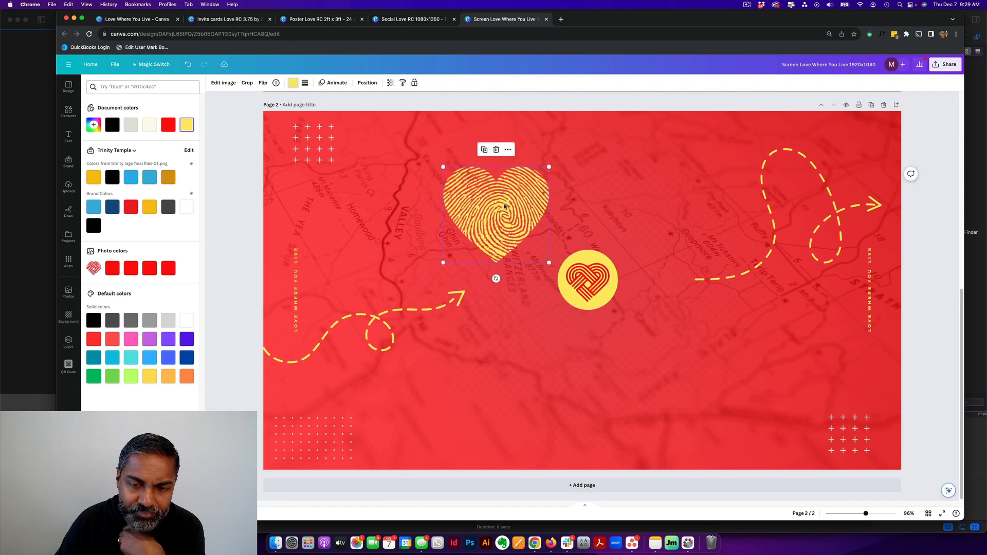
Step: Delete the fingerprint heart and the red striped heart inside the yellow circle
key(Delete)
click(596, 283)
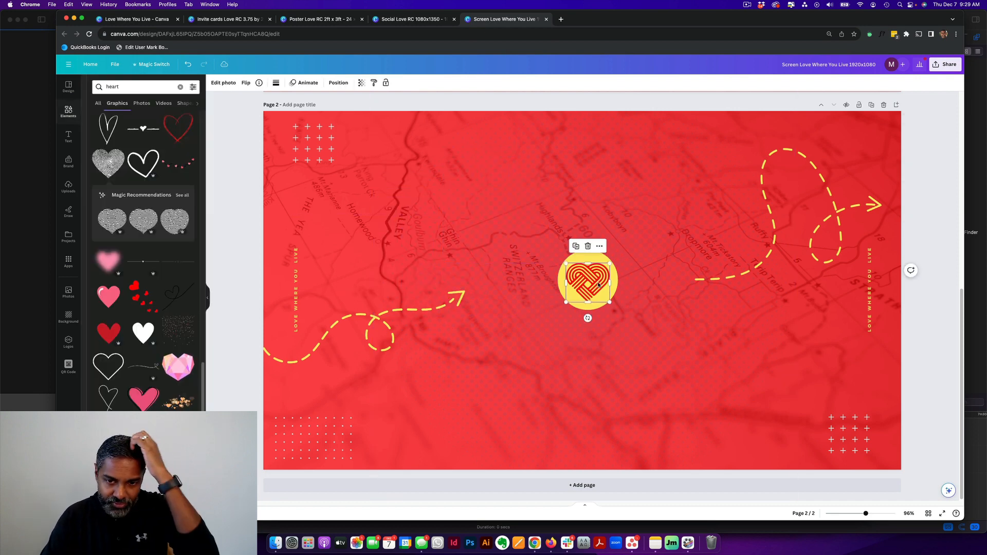
key(Delete)
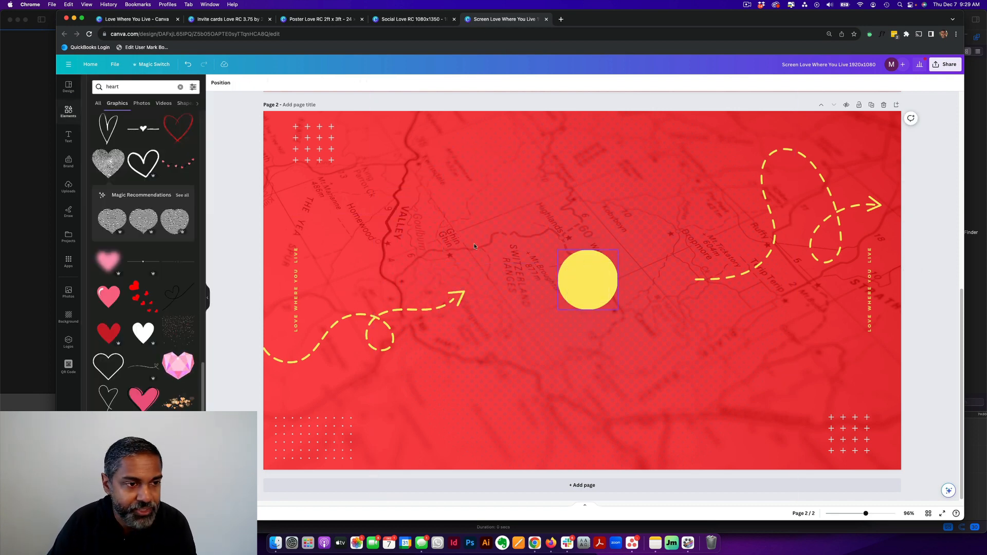
Step: Insert a circle shape below the small yellow circle and recolor it to the document's light yellow
click(70, 112)
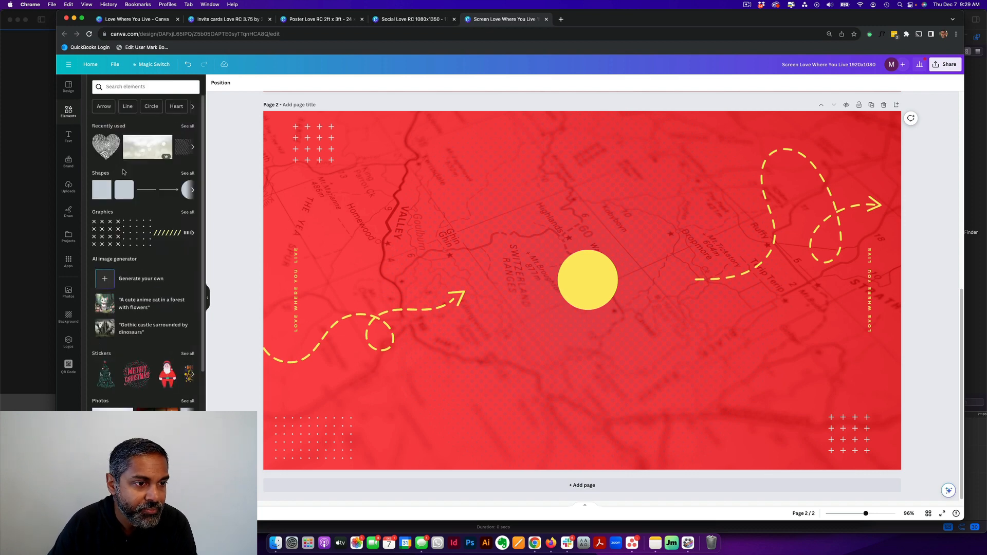
scroll(177, 186, right, 2)
click(178, 190)
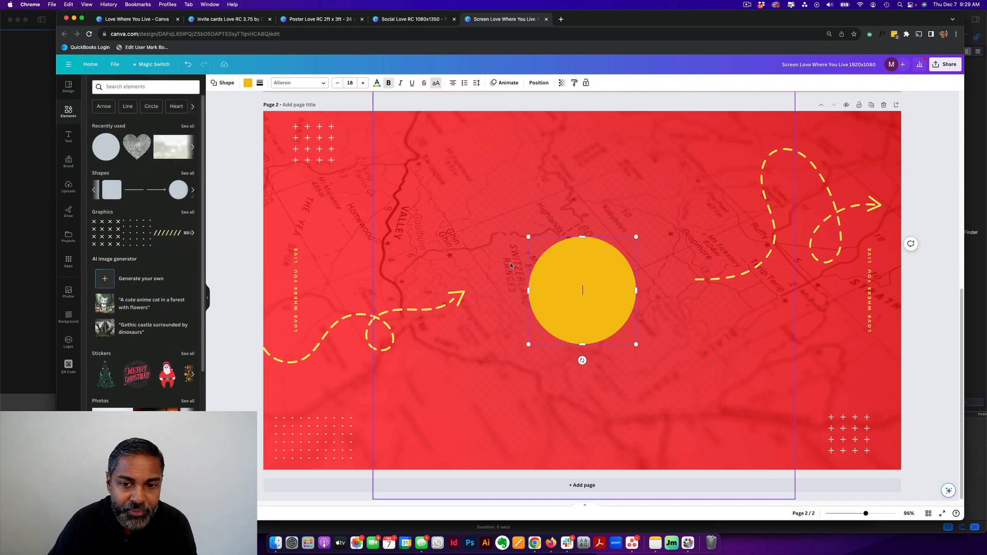
drag(604, 269, 594, 354)
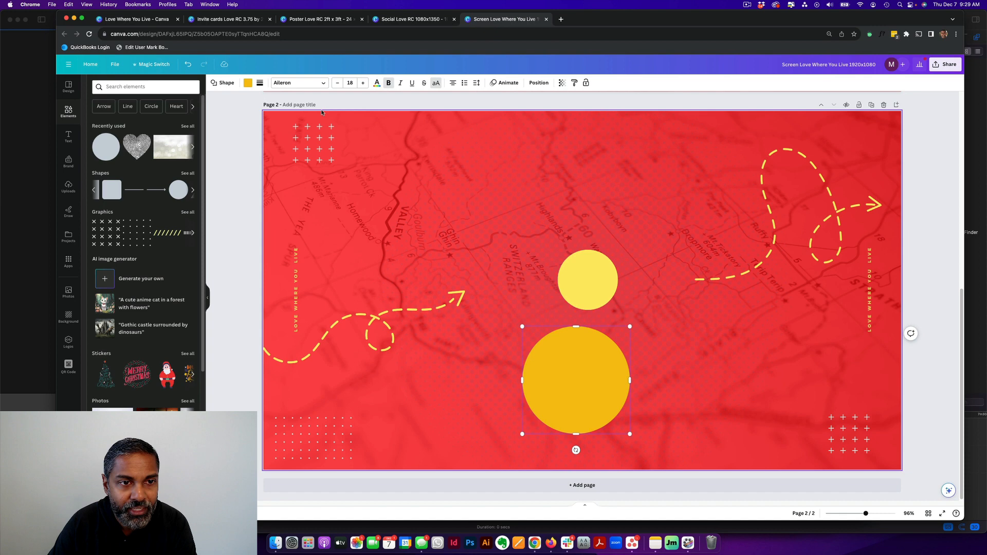
click(248, 83)
click(112, 144)
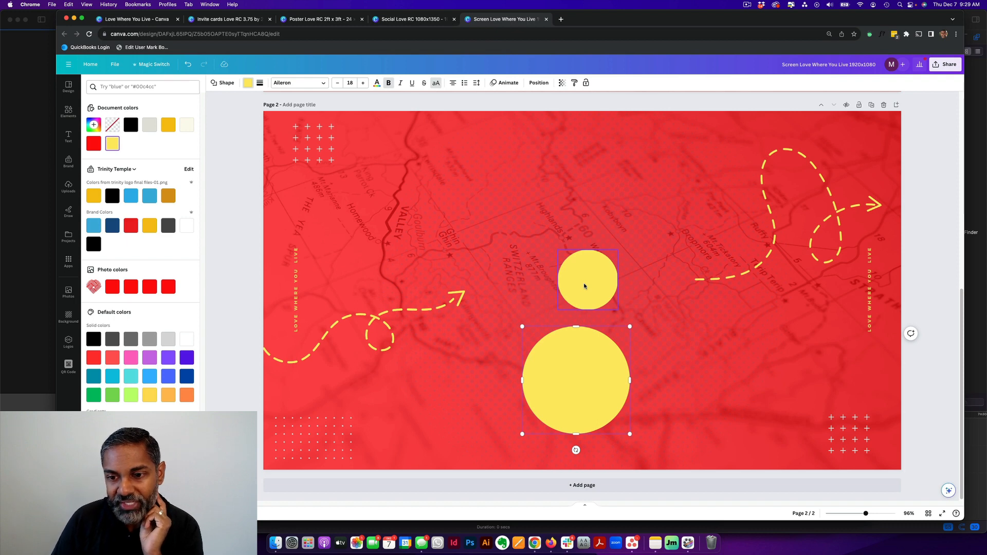
Step: Delete the large new circle and the small yellow circle from page 2
key(Delete)
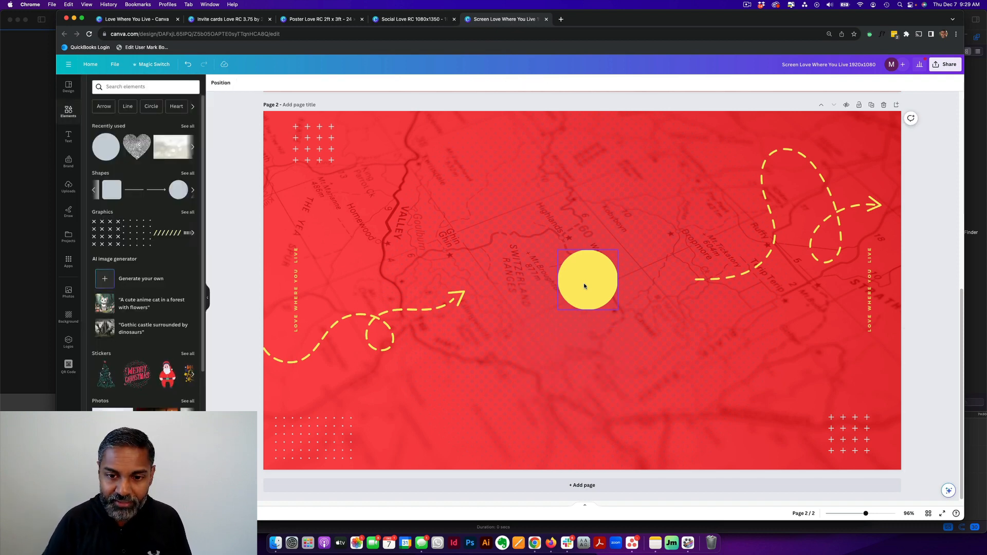
click(584, 286)
key(Delete)
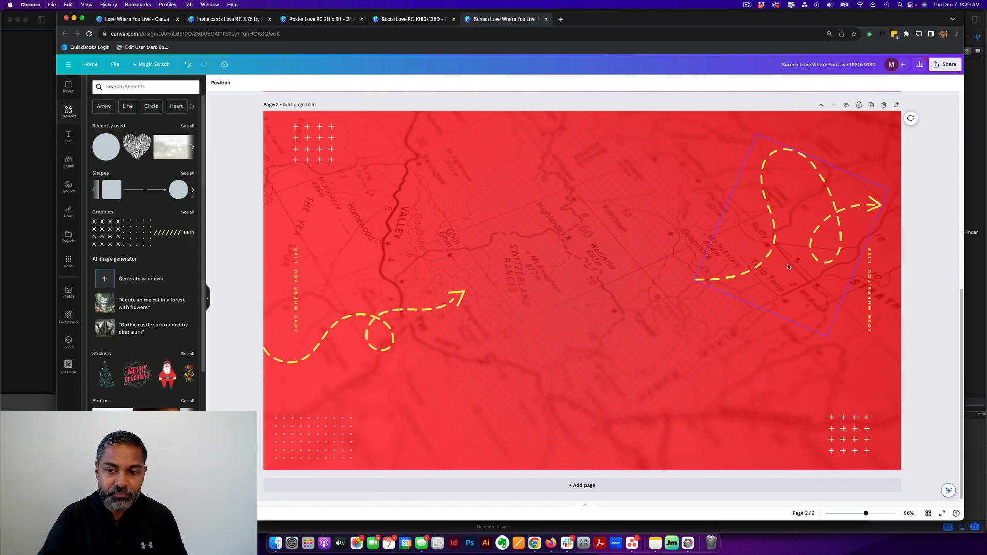
Step: Search the element graphics for "dotted lines" and insert the looping dashed arrow with a solid arrowhead on page 2
click(774, 261)
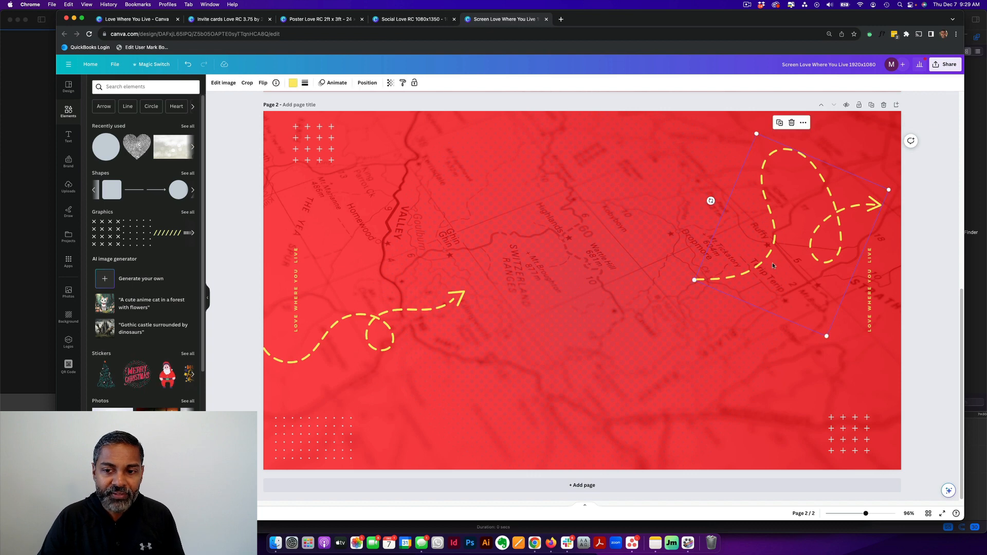
click(144, 87)
text(do)
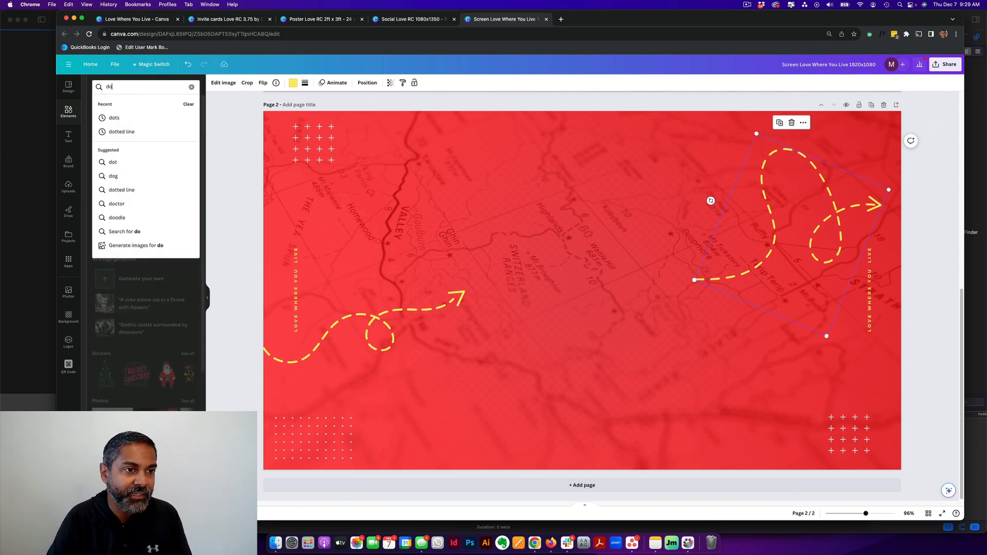
text(tted lines)
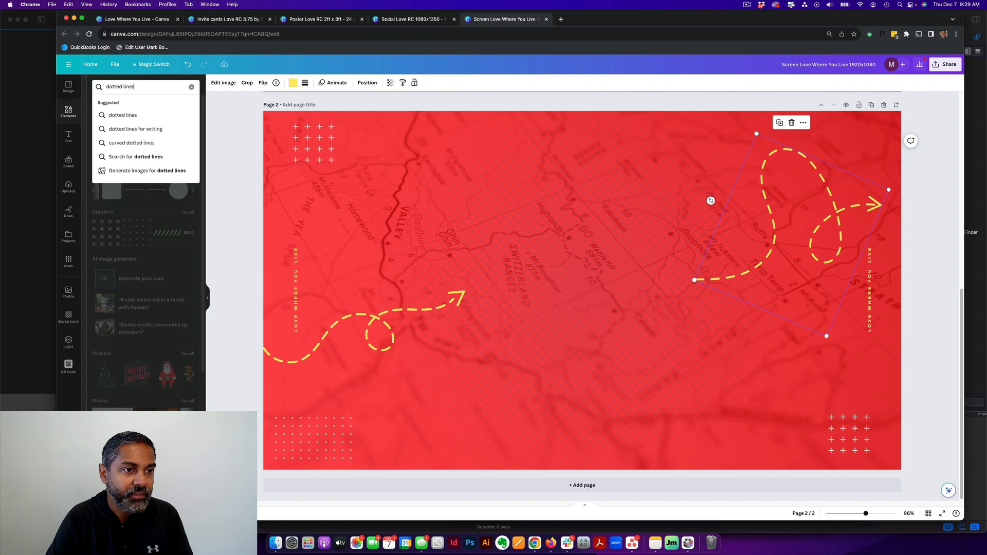
key(Return)
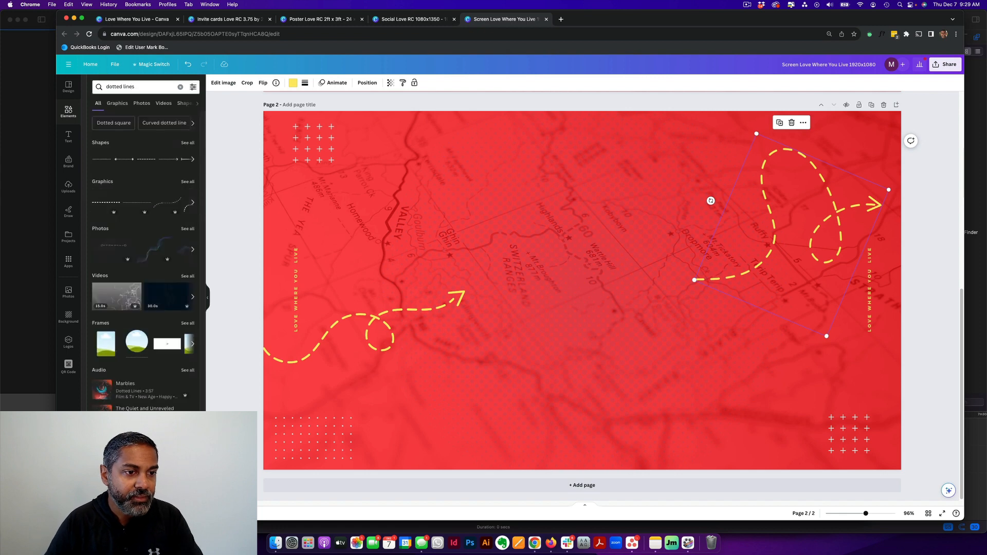
click(186, 182)
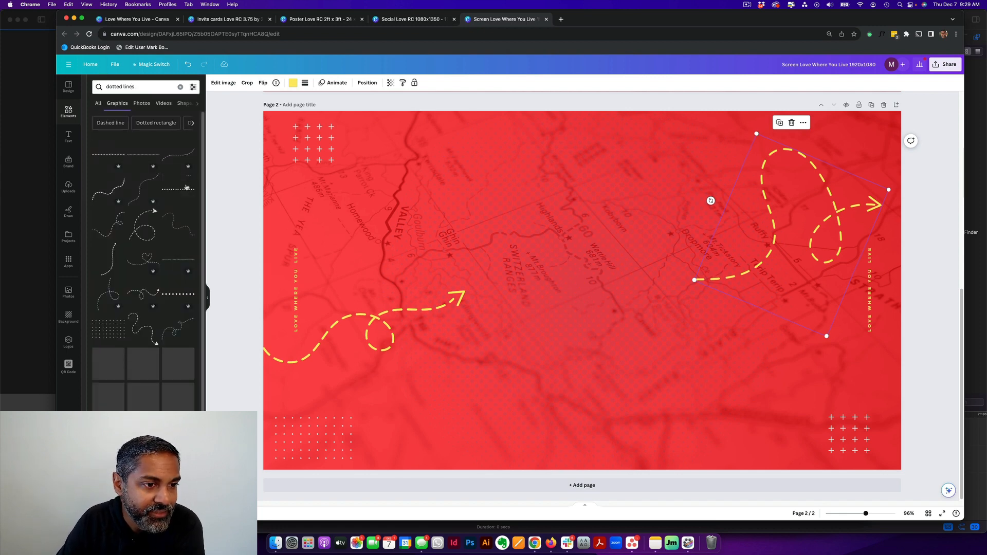
click(144, 234)
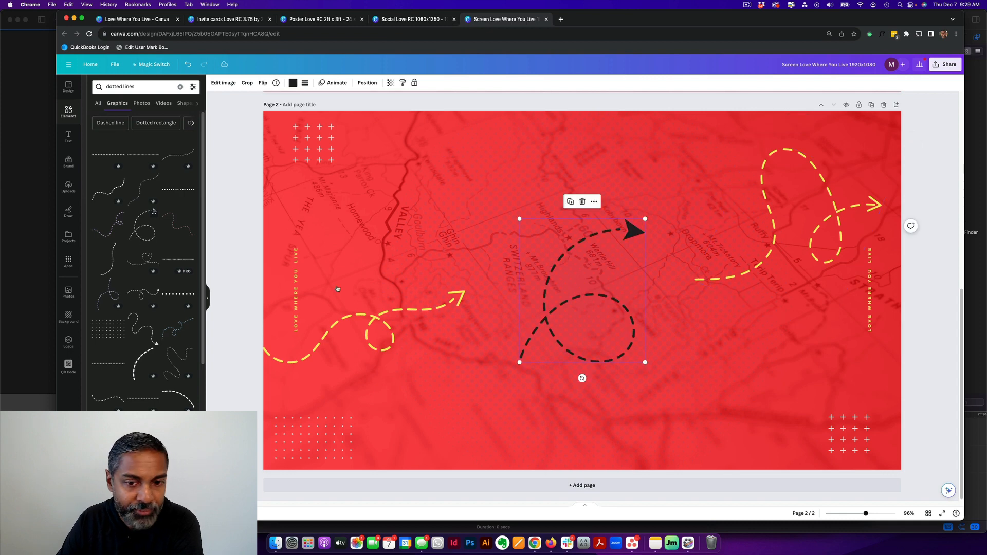
Step: Recolor the inserted looping dashed arrow to the document's light yellow and move it closer to the existing left arrow
click(293, 83)
click(93, 143)
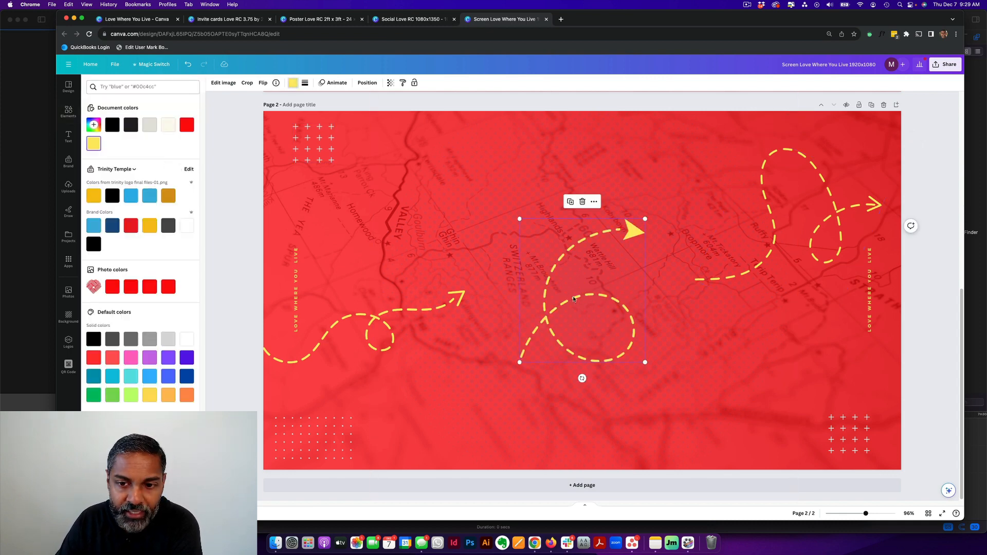
drag(573, 299, 512, 330)
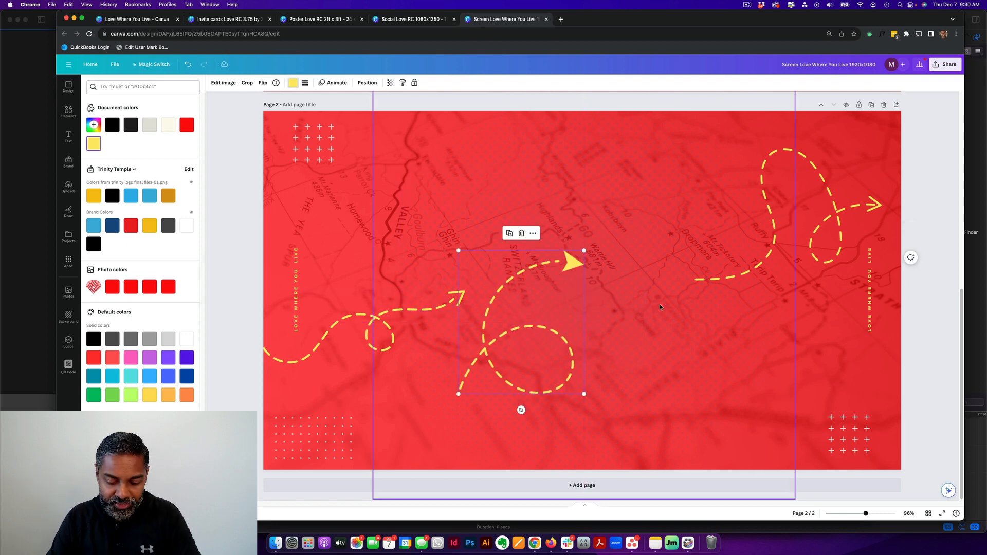
Step: Delete the inserted looping arrow and the original left dashed arrow from page 2
key(Delete)
click(725, 273)
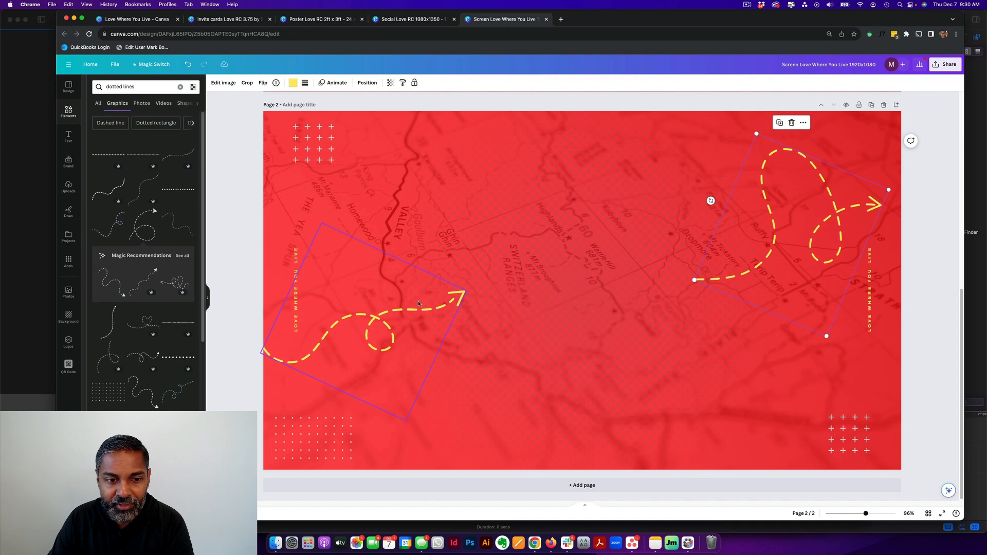
click(417, 304)
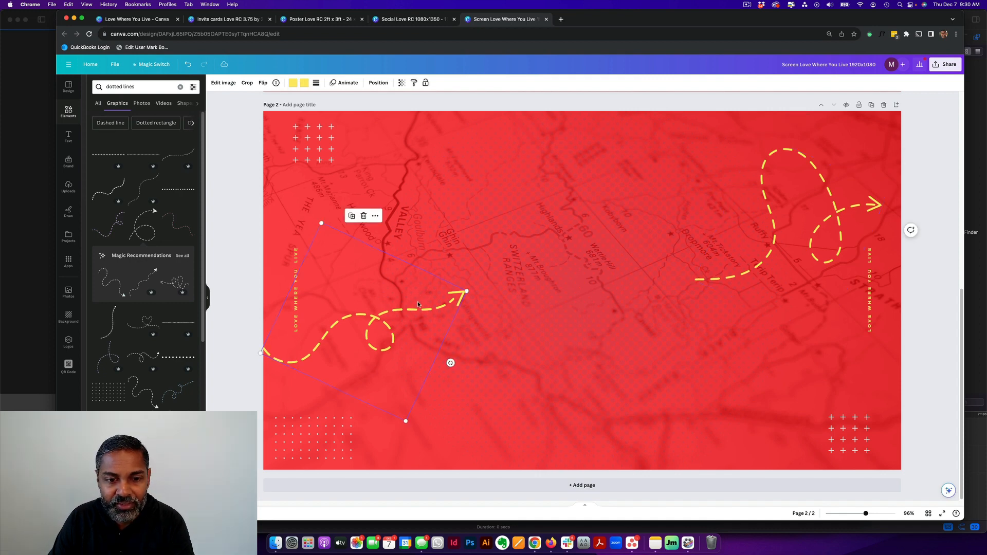
key(Delete)
Step: Unlock the large, faint halftone dot graphic in the middle of page 2 and shift it slightly to the left
click(542, 273)
drag(508, 252, 589, 307)
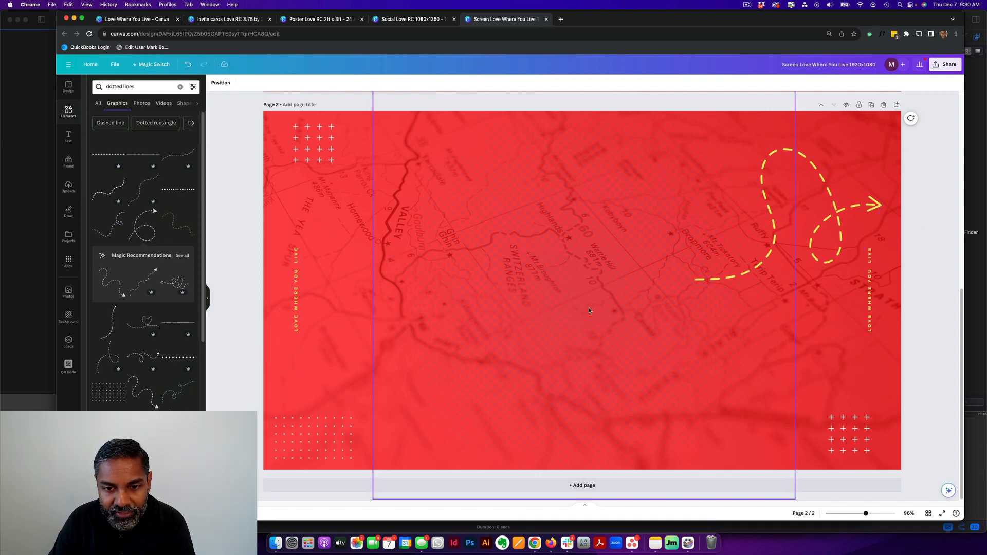
click(595, 353)
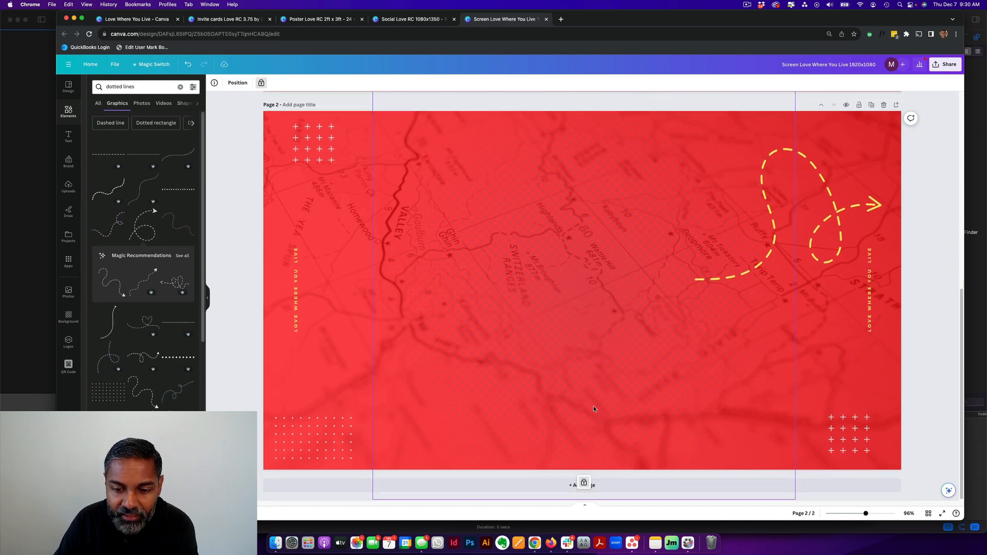
click(584, 483)
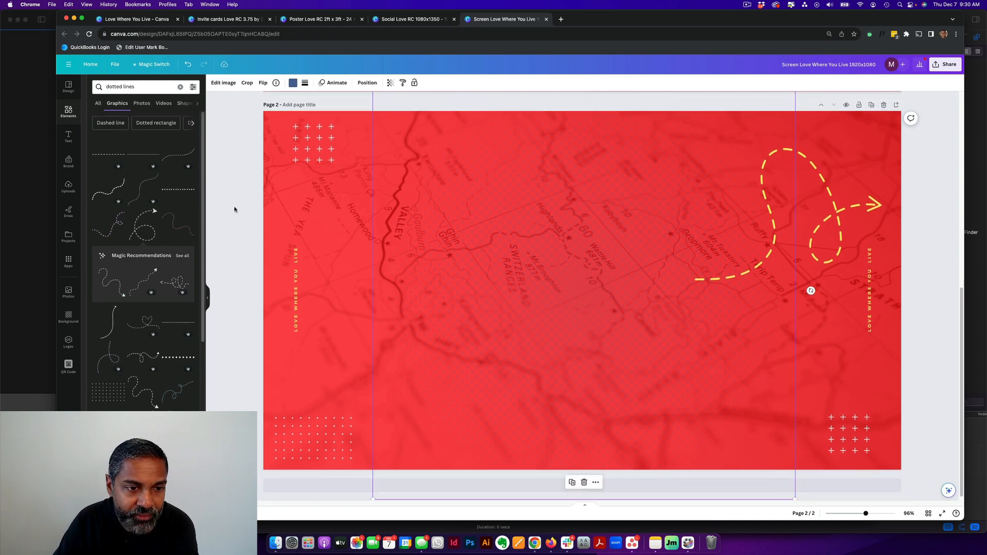
mouse_move(578, 257)
mouse_down()
mouse_move(552, 257)
mouse_move(561, 256)
mouse_up()
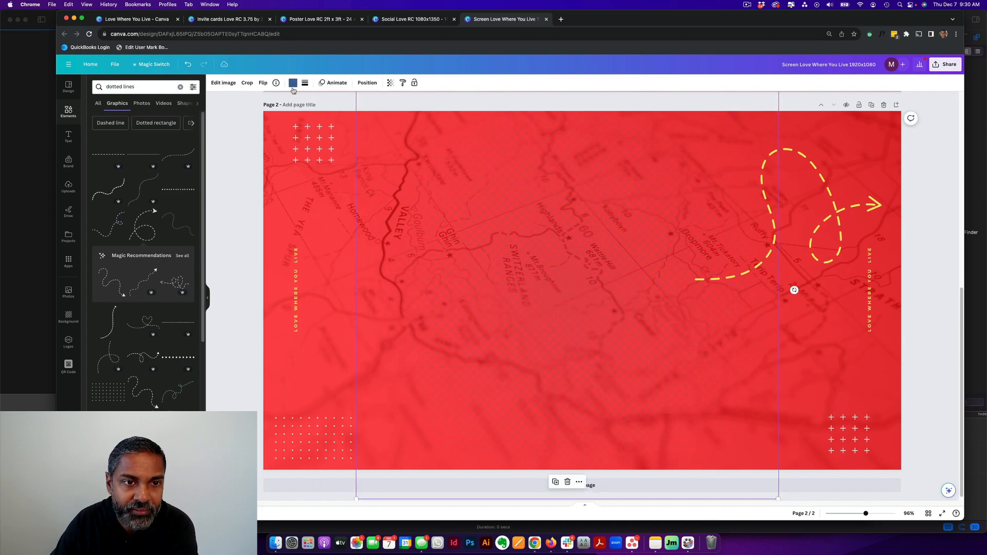
Step: Raise the halftone graphic's transparency value to 100, then reduce it to 20
click(390, 82)
mouse_move(389, 110)
mouse_down()
mouse_move(332, 112)
mouse_move(390, 111)
mouse_up()
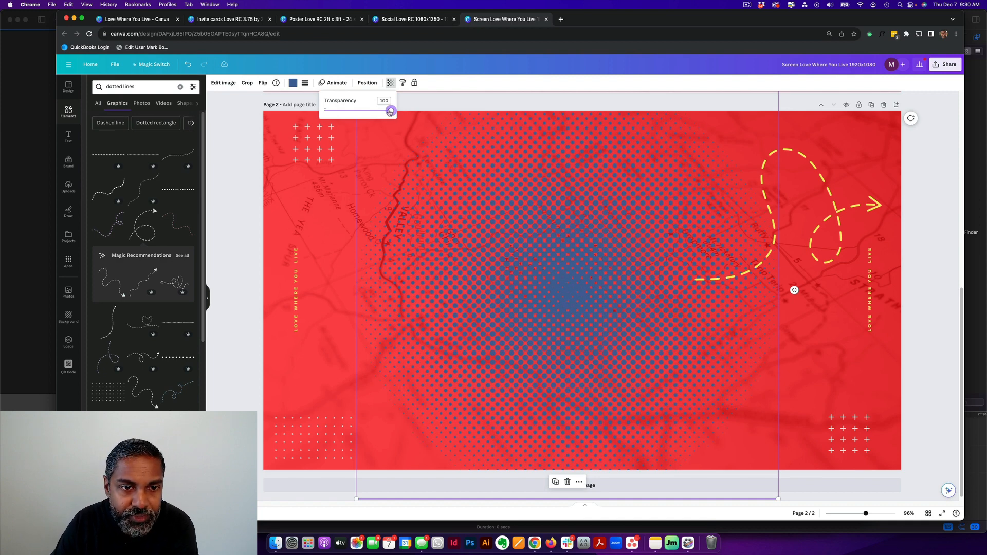
drag(391, 110, 342, 113)
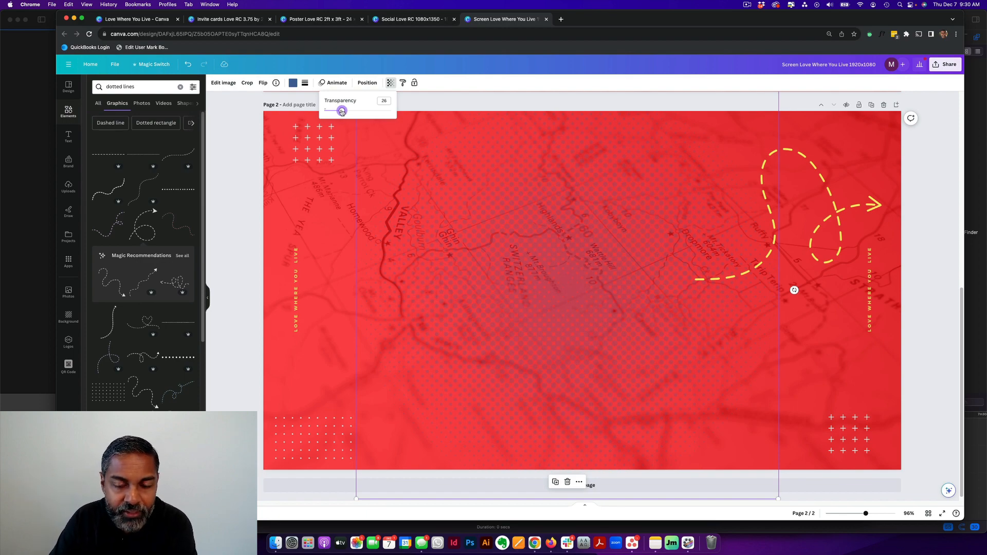
mouse_move(342, 112)
mouse_down()
mouse_move(390, 110)
mouse_move(337, 111)
mouse_up()
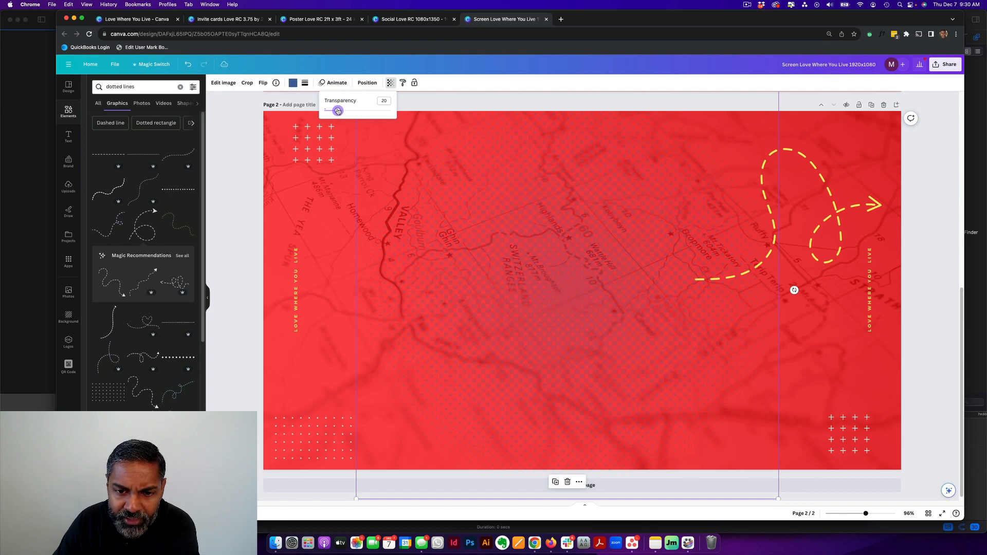
Step: Delete the halftone dot graphic from page 2
click(512, 191)
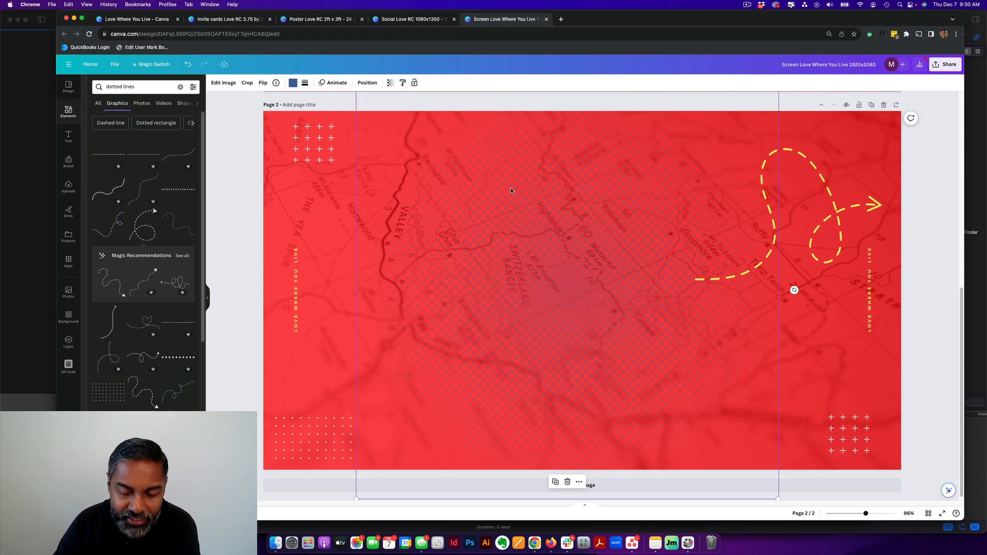
key(Delete)
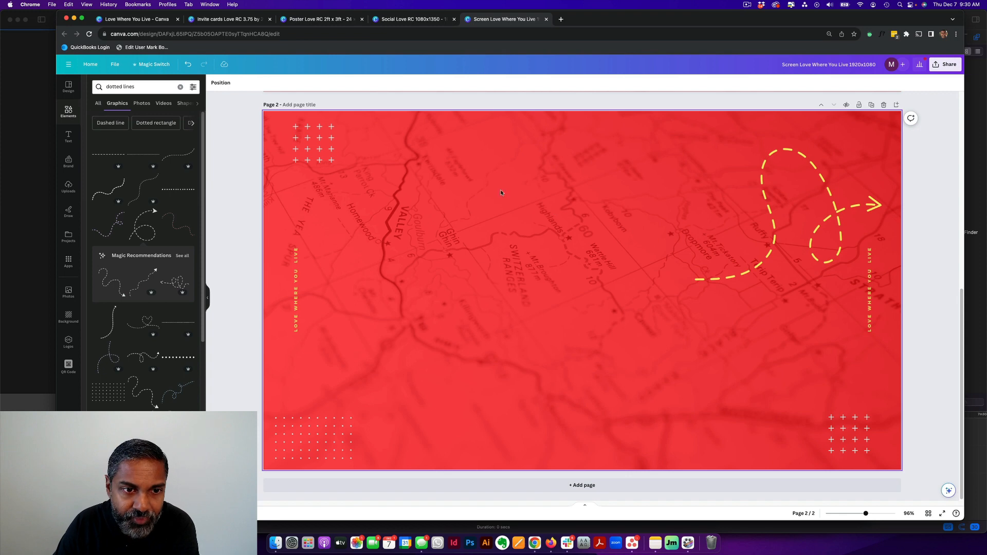
Step: Search the element graphics for "plus pattern" to find a match for the upper-left plus grid
click(323, 155)
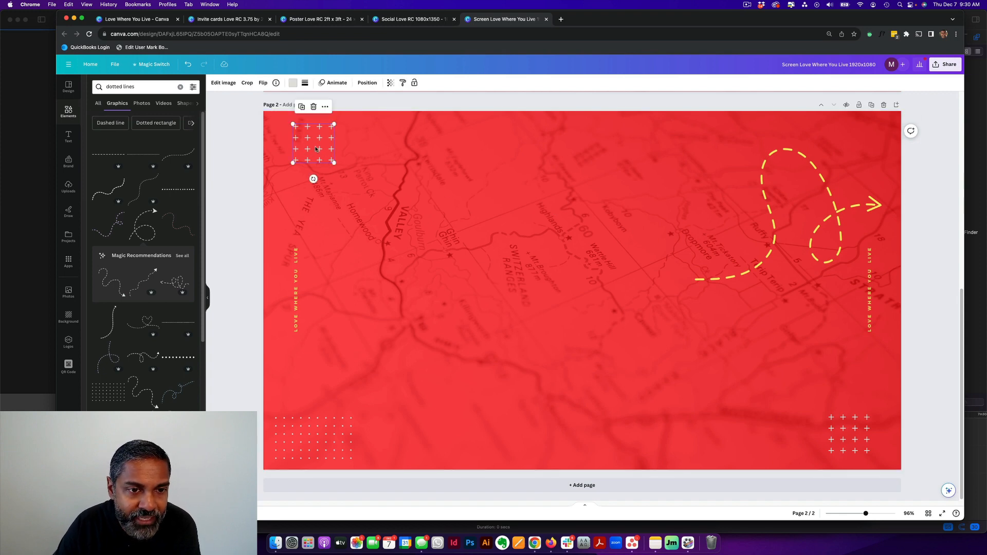
click(133, 87)
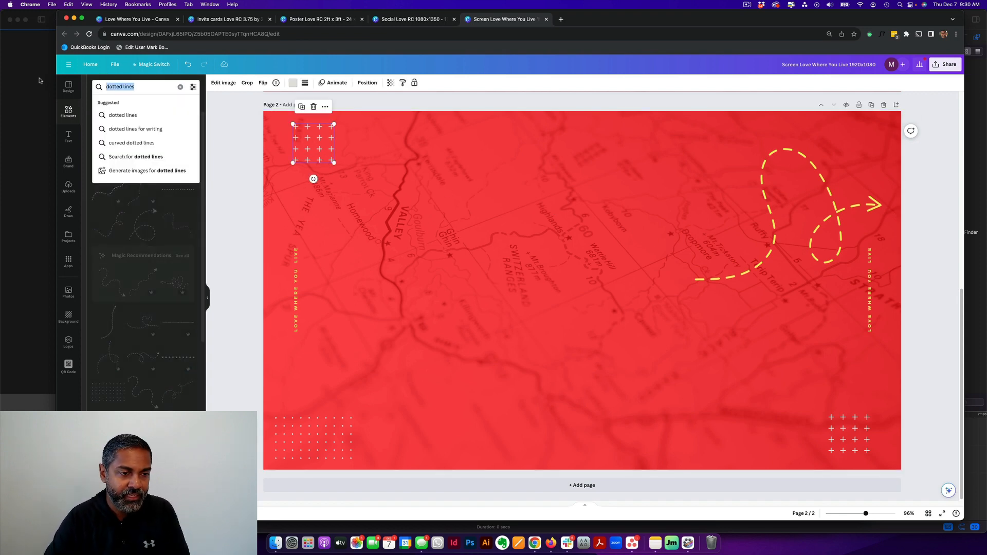
text(p)
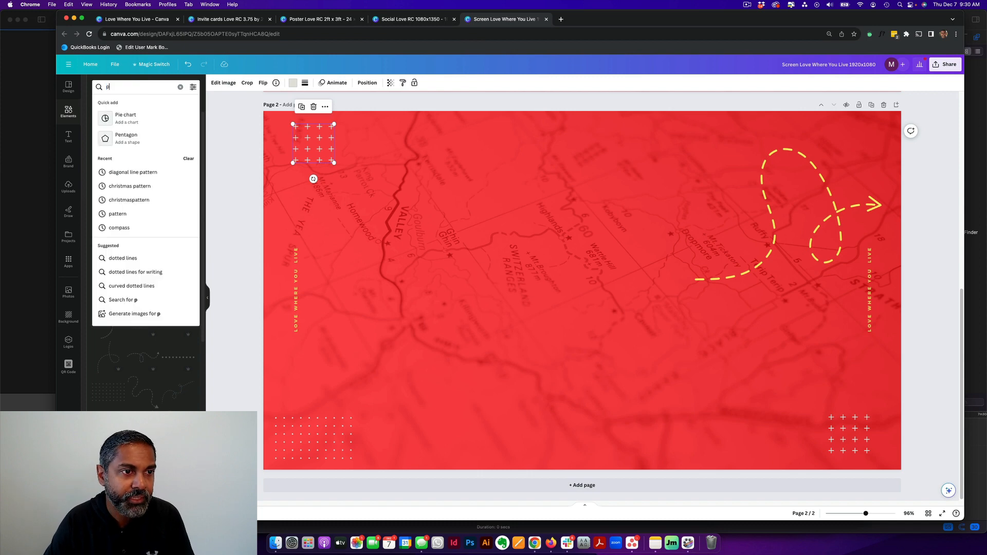
text(lus pattern)
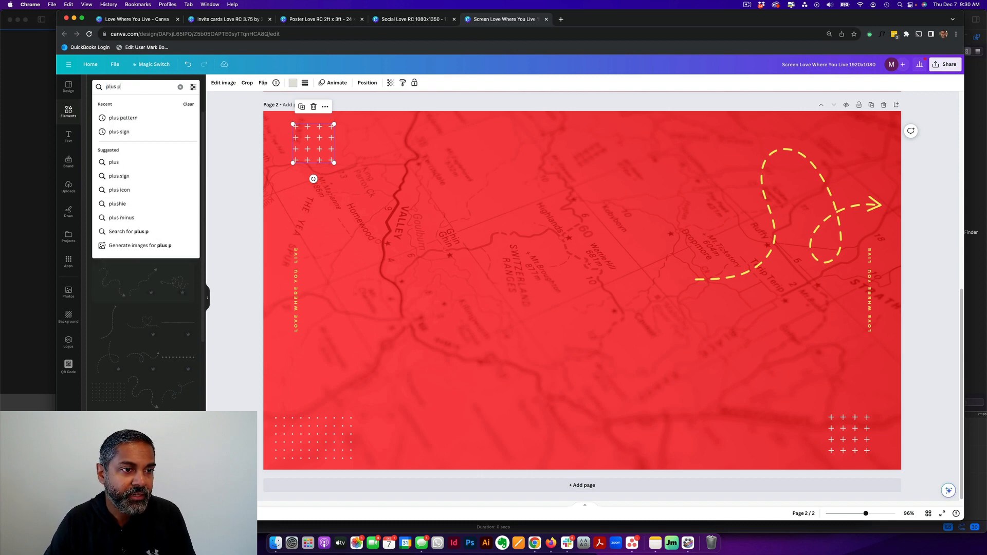
key(Return)
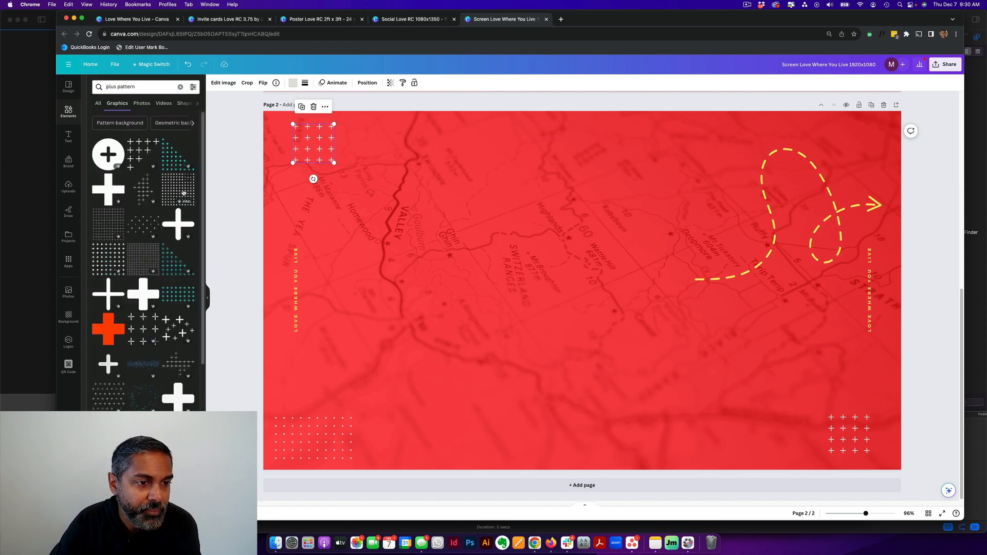
Step: Insert a dense plus-sign grid, shrink it to the size of the upper-left plus grid beside it, and delete it
click(107, 260)
drag(591, 288, 441, 243)
drag(505, 315, 383, 163)
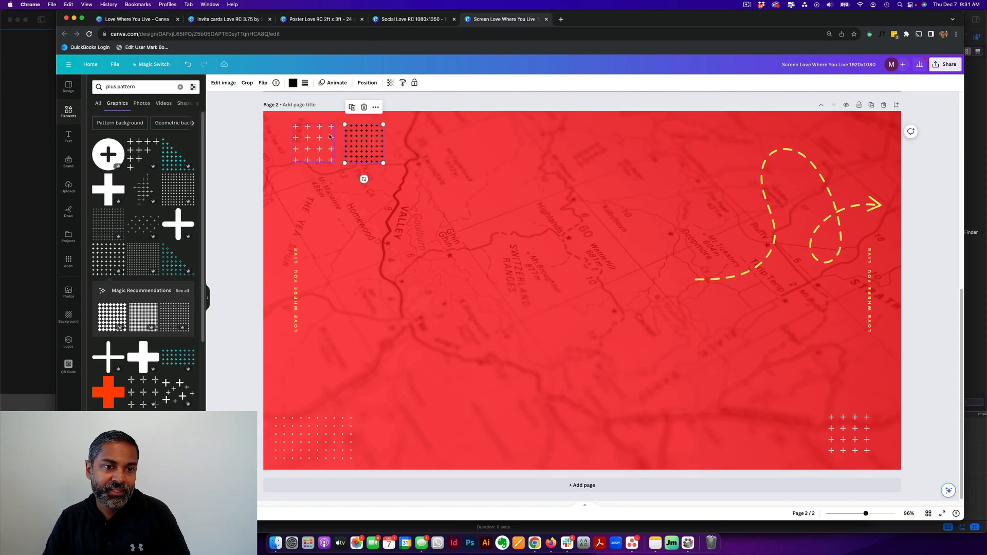
drag(364, 144, 404, 148)
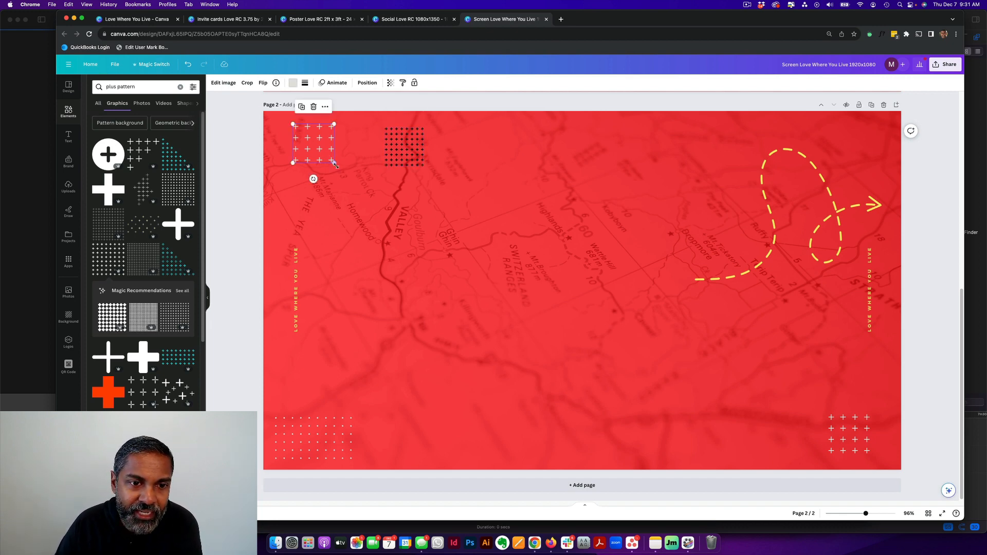
key(Delete)
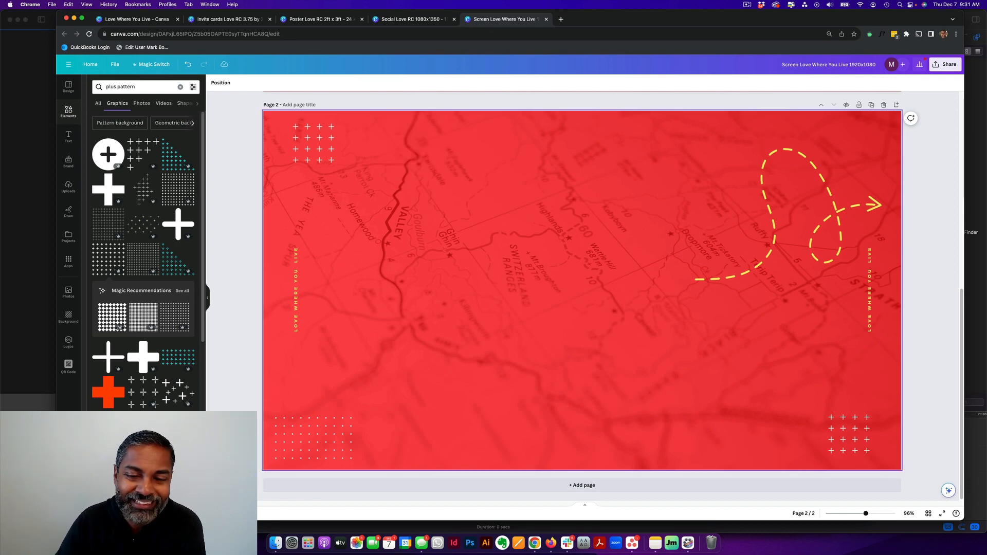
Step: Delete the right looping dashed arrow from page 2
click(298, 303)
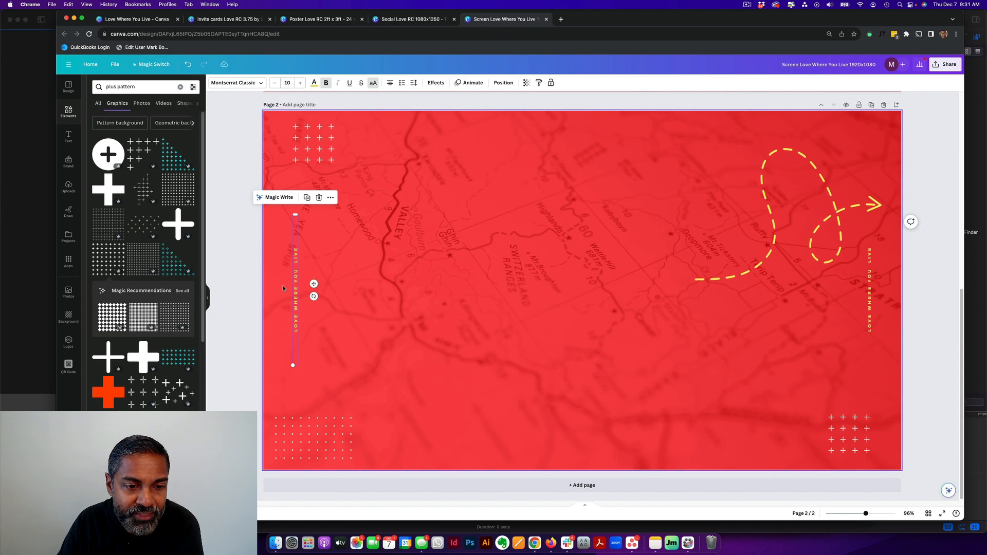
click(247, 266)
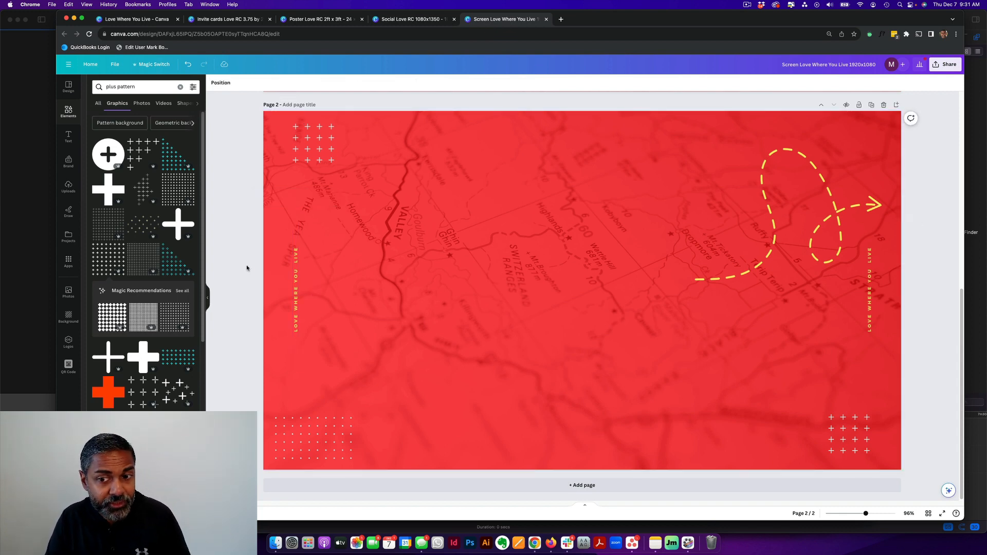
click(781, 210)
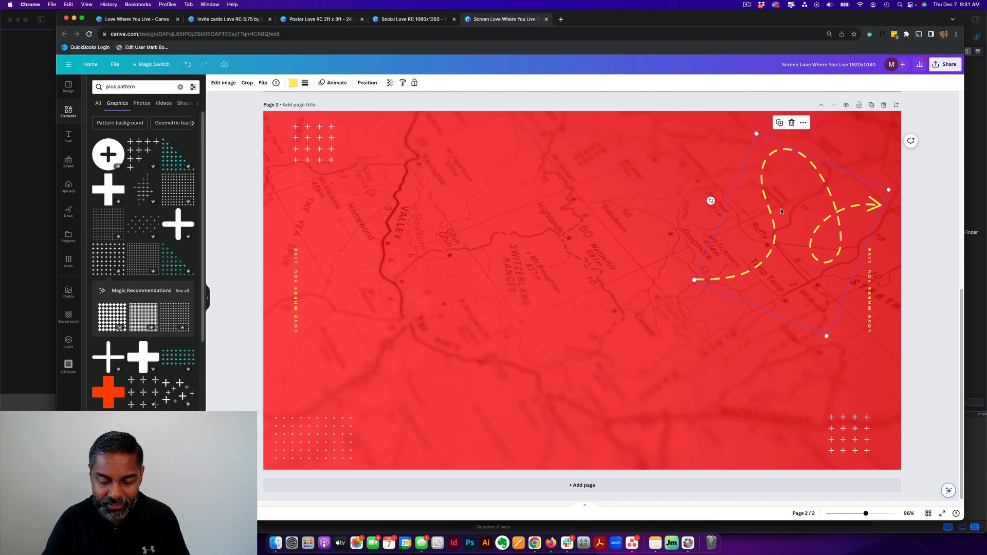
key(Delete)
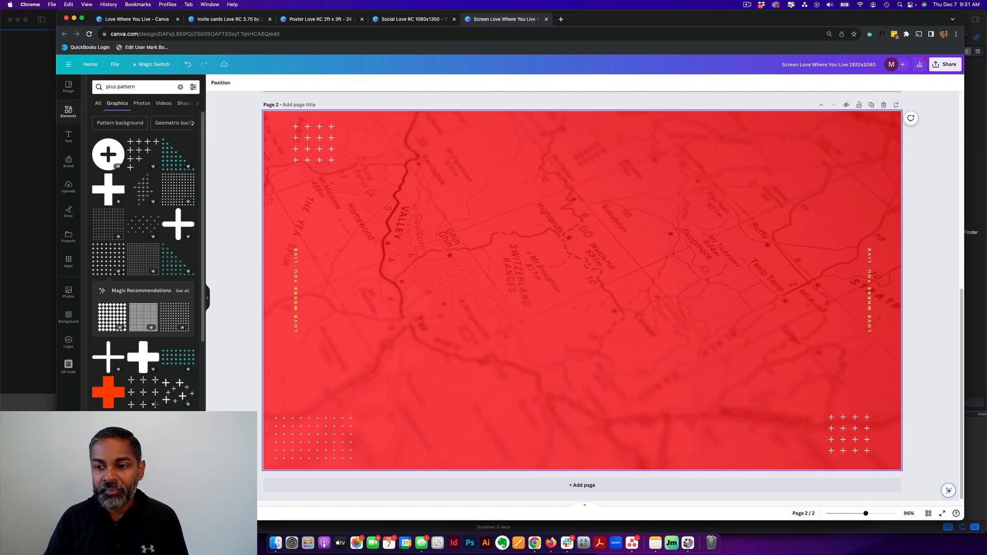
Step: Detach the map image from the background of page 2
scroll(498, 280, up, 5)
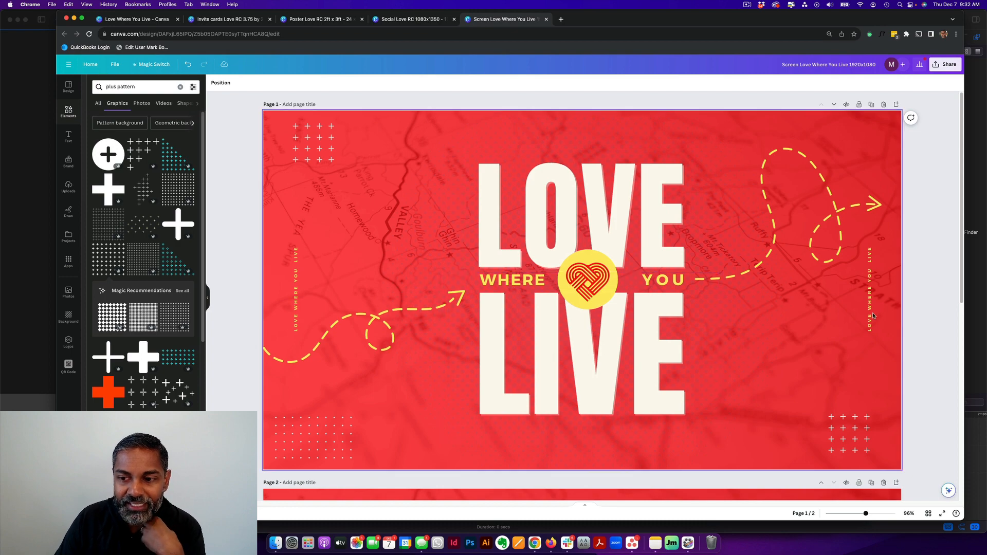
scroll(685, 354, down, 5)
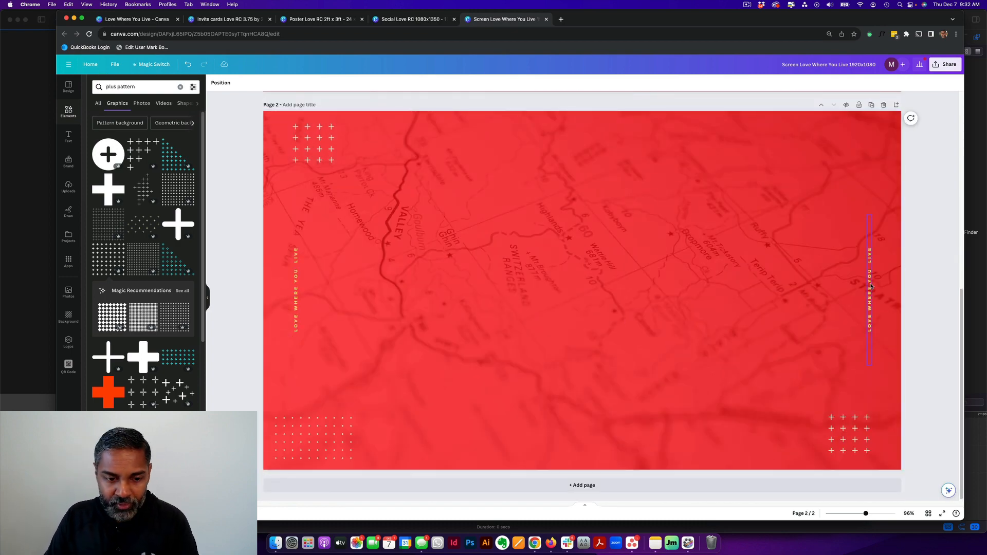
click(661, 282)
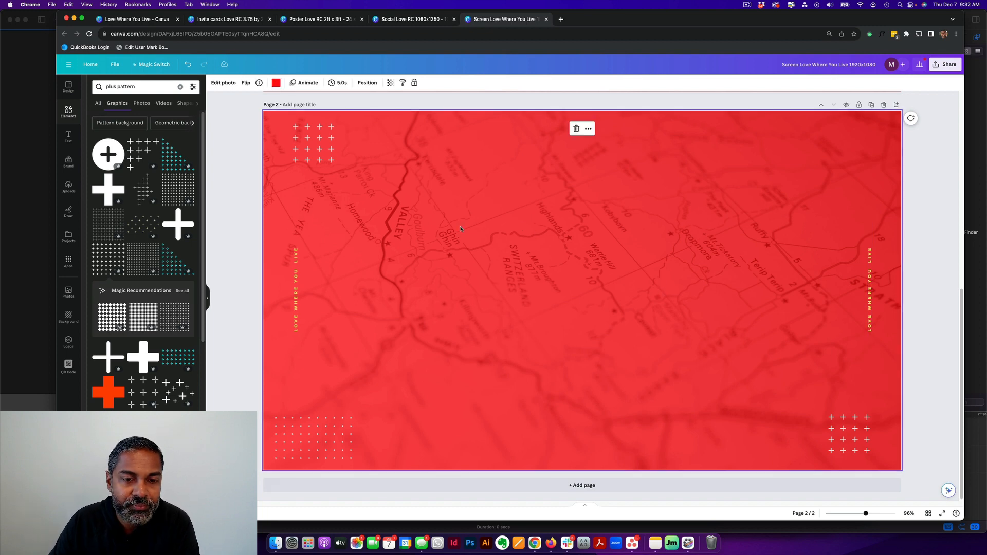
right_click(493, 208)
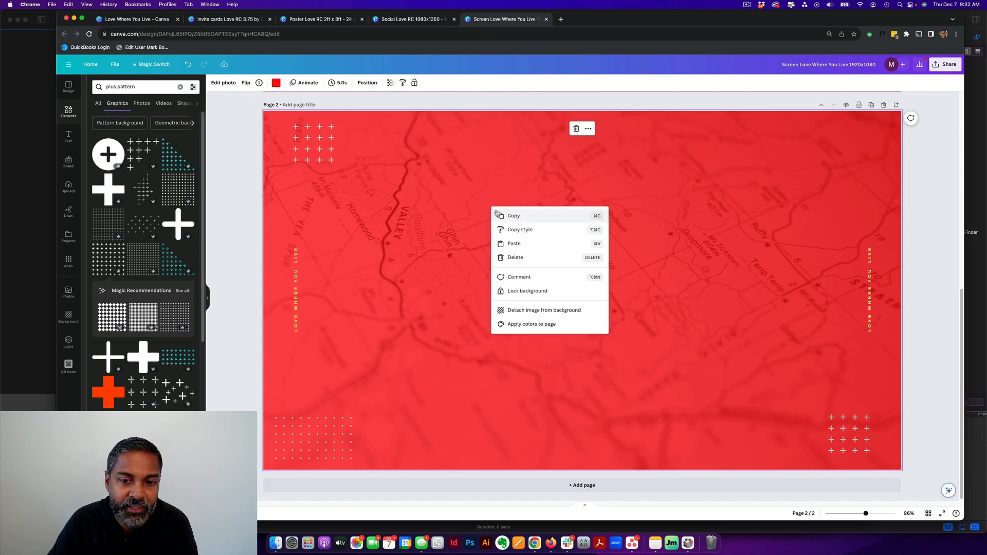
click(554, 310)
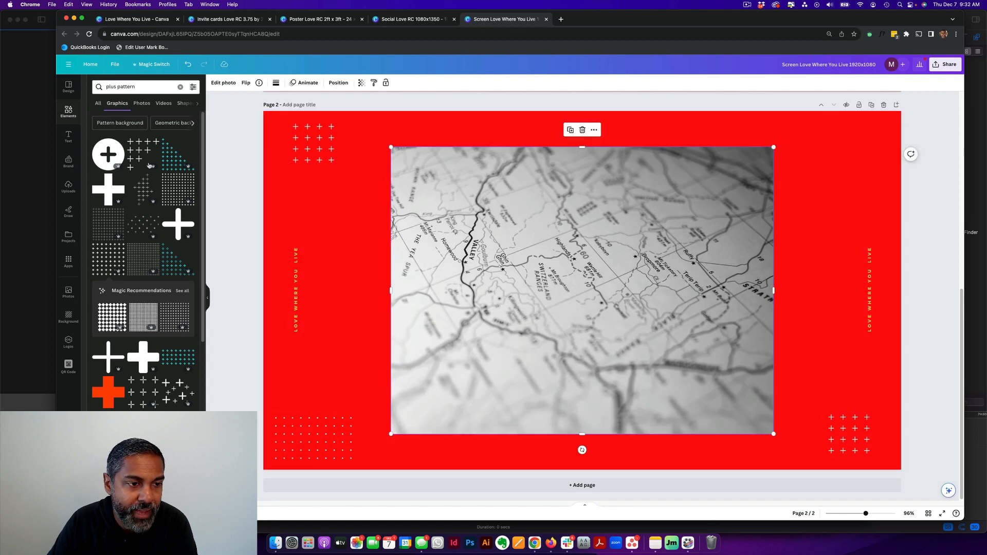
Step: Search the photo library for "map"
click(68, 293)
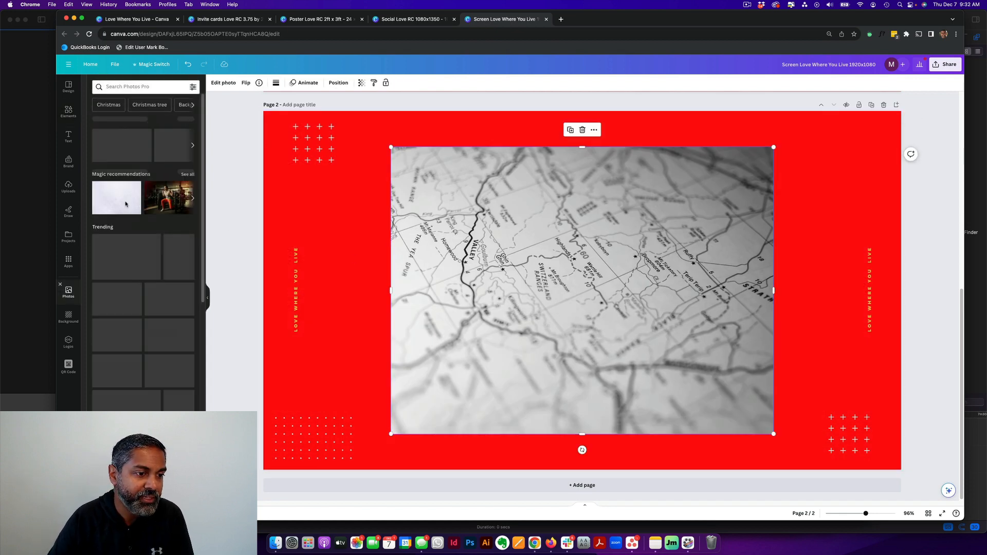
click(127, 86)
text(map)
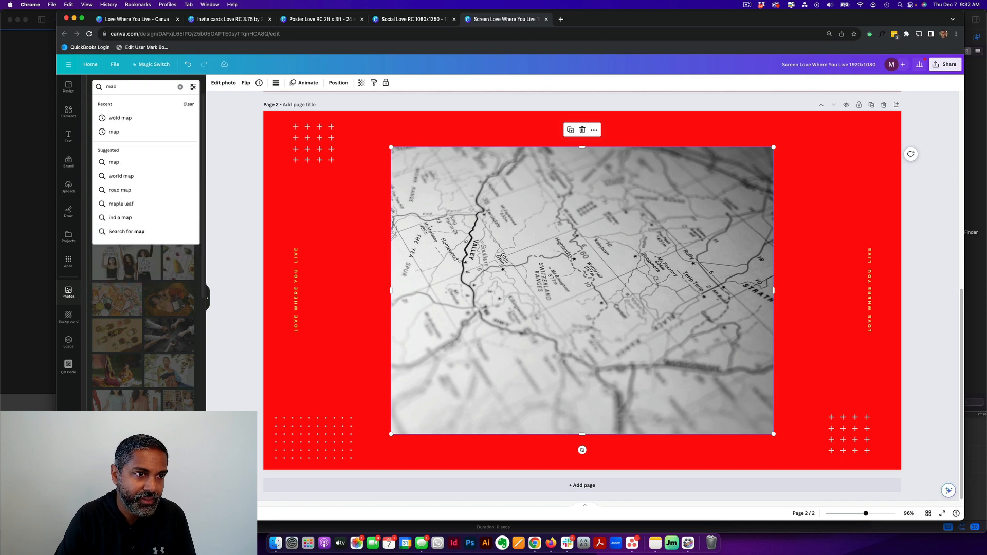
key(Return)
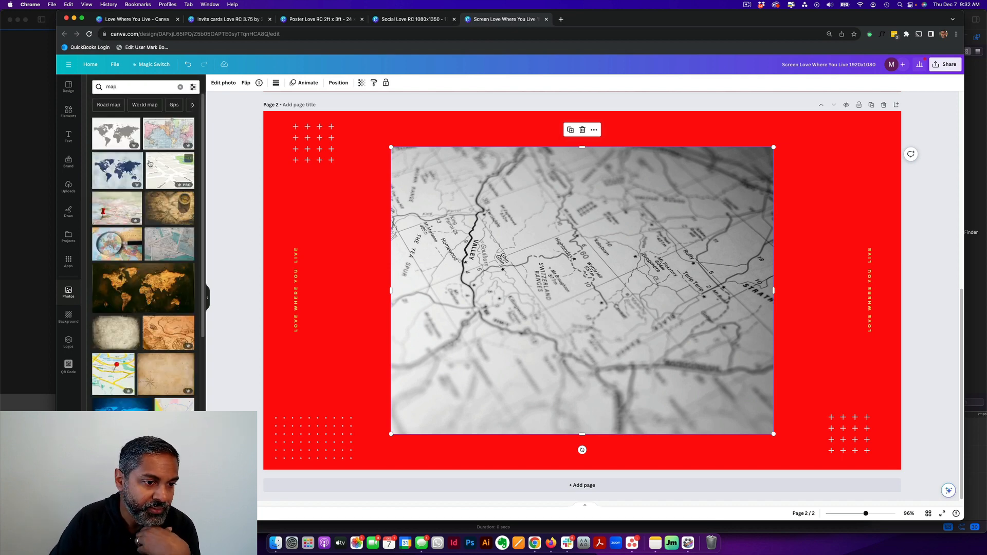
Step: Search the photo library for "street map" and look through the results for a comparable map photo
click(95, 86)
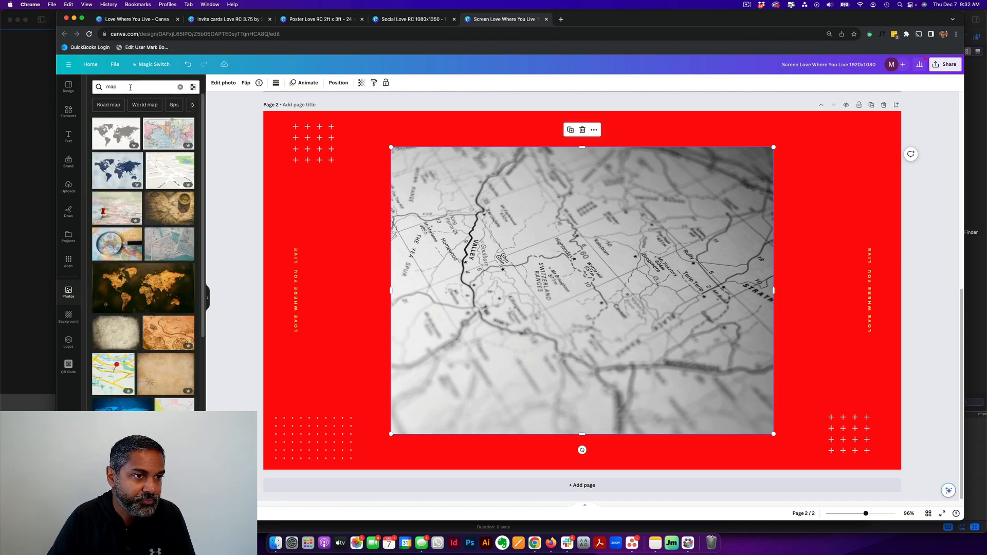
text(street)
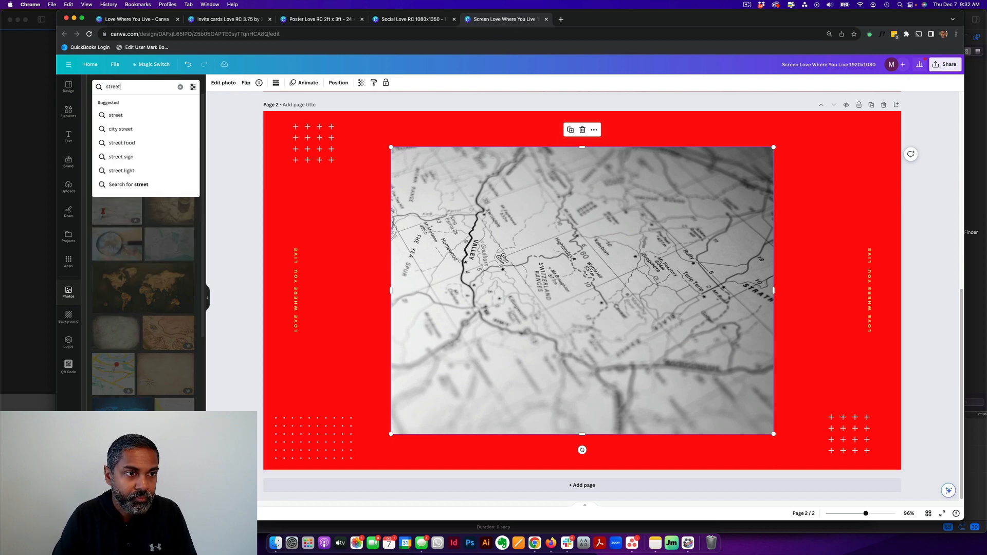
key(Return)
text(map)
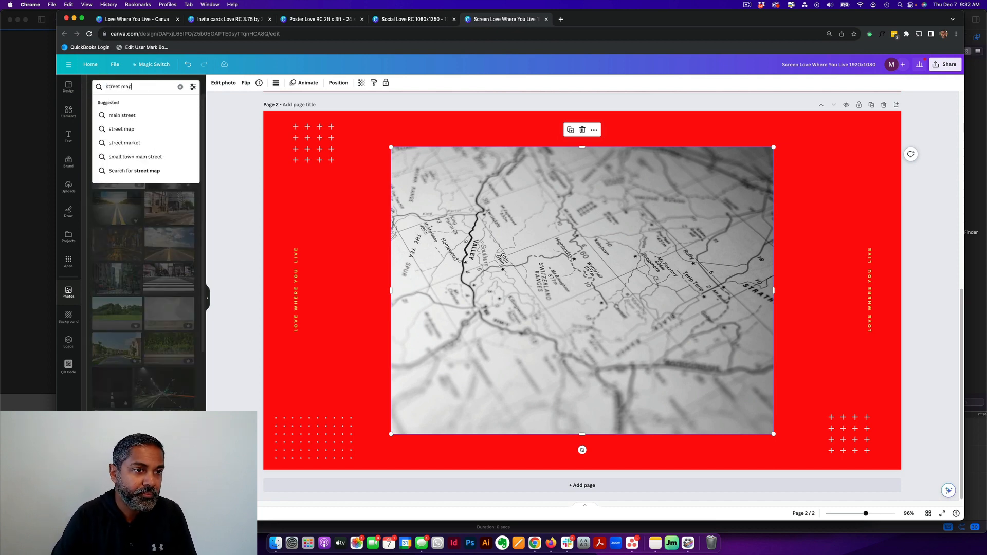
key(Return)
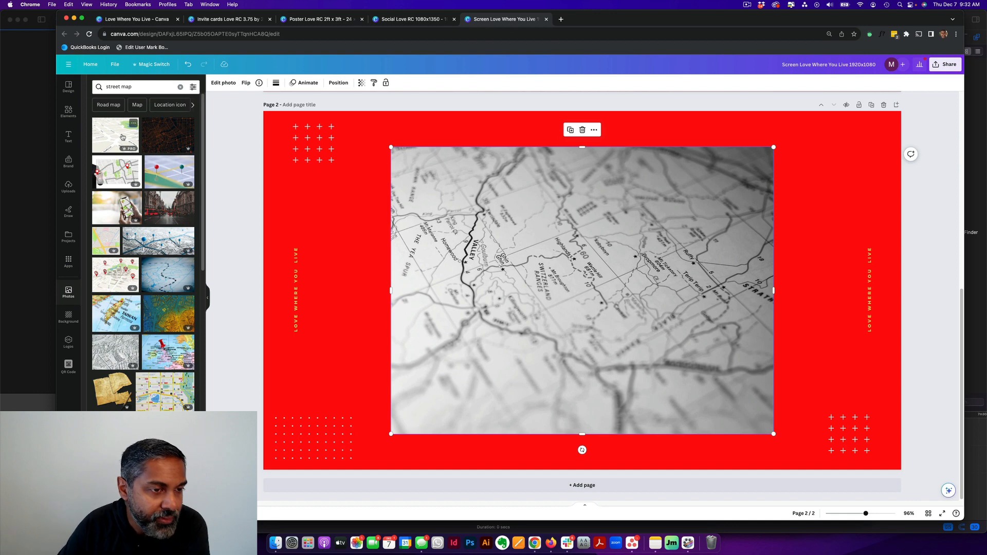
scroll(137, 285, down, 5)
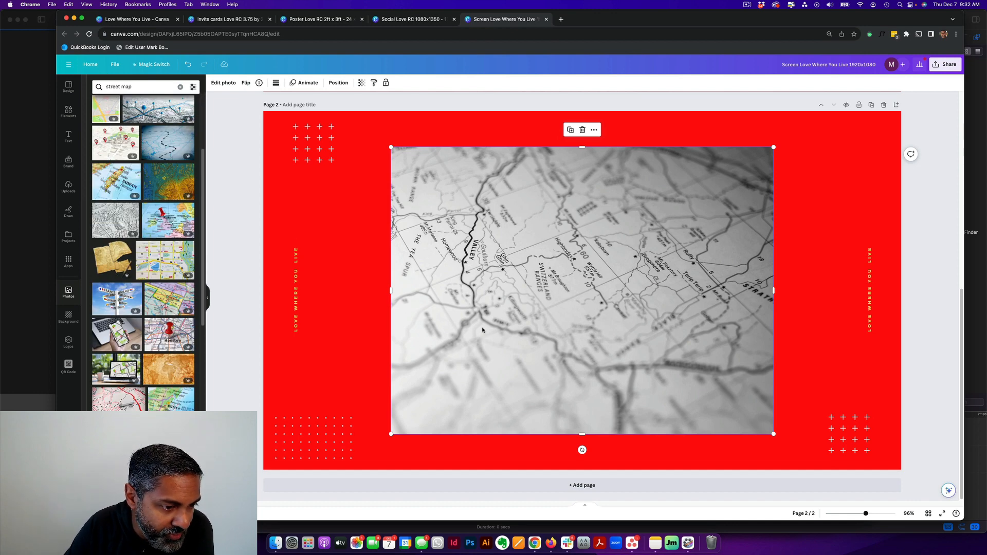
scroll(133, 304, down, 9)
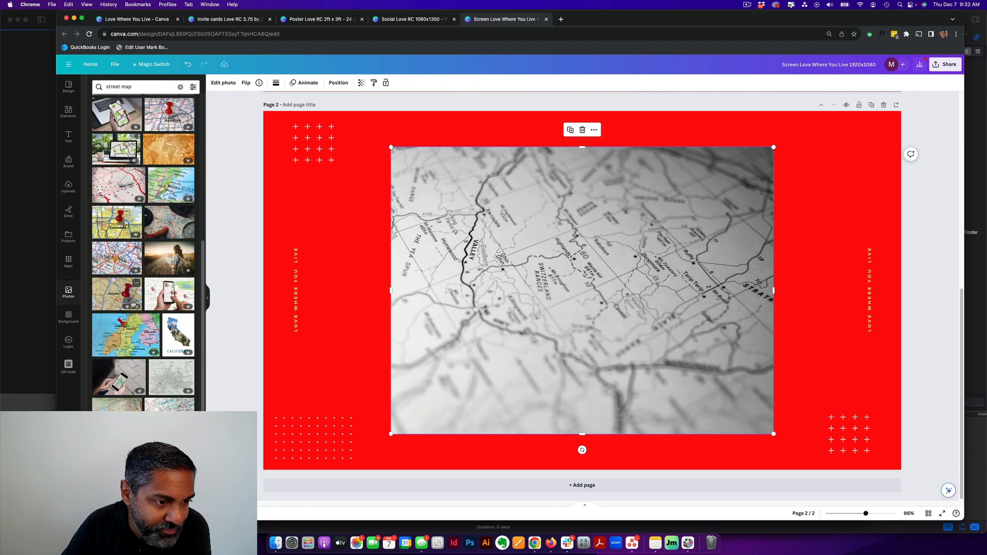
scroll(133, 303, down, 1)
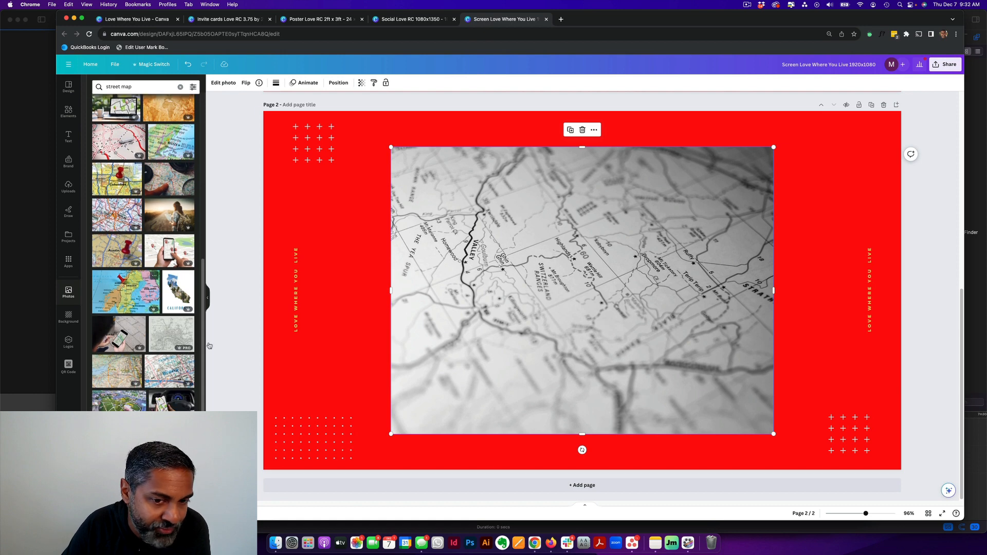
scroll(148, 335, down, 8)
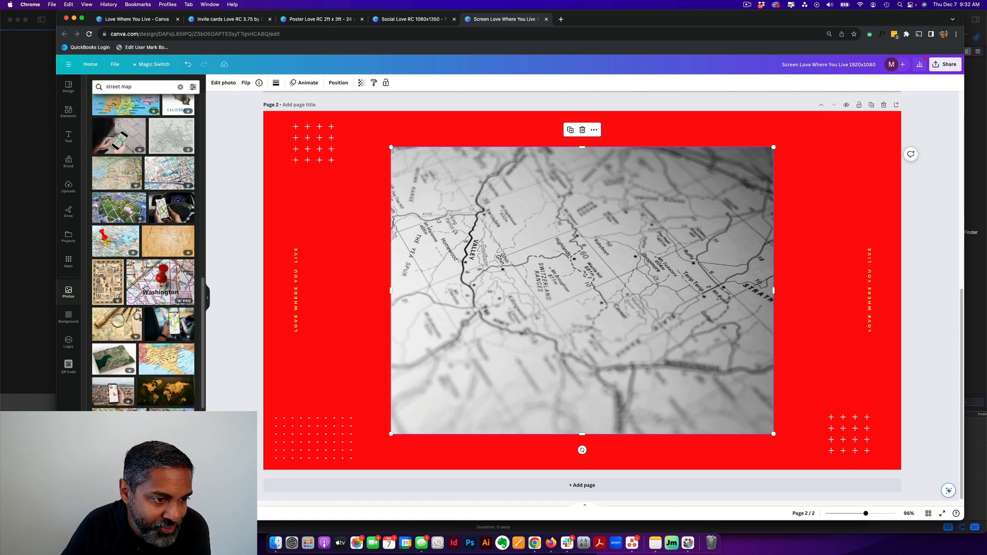
scroll(148, 335, down, 6)
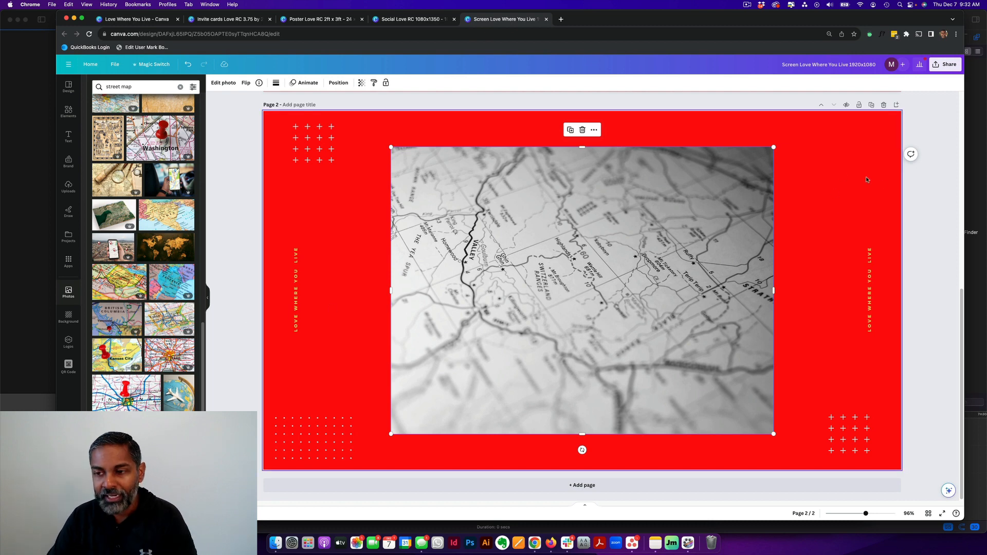
Step: Try the map photo on page 2 in full colour with saturation 100, and return the saturation to -100
click(470, 103)
click(521, 219)
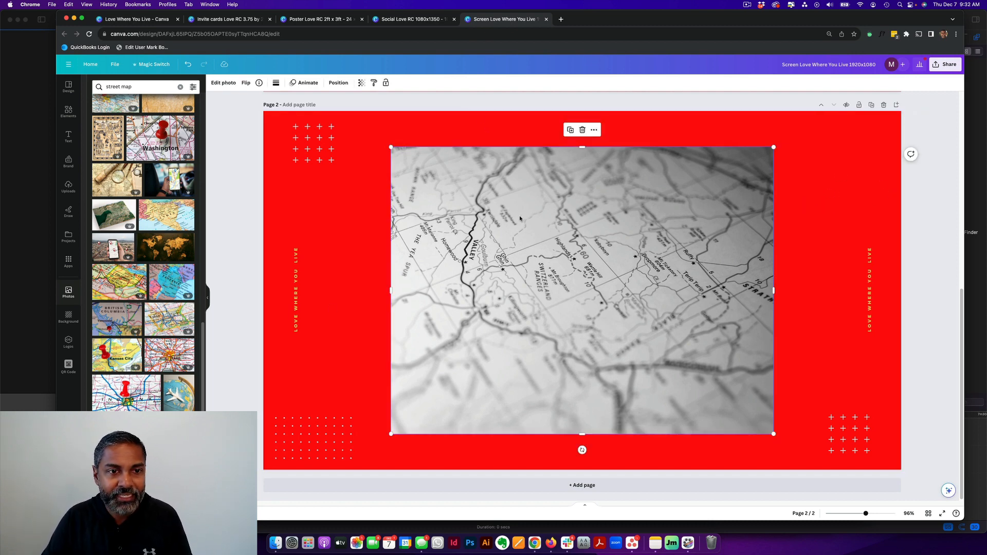
click(223, 82)
click(144, 86)
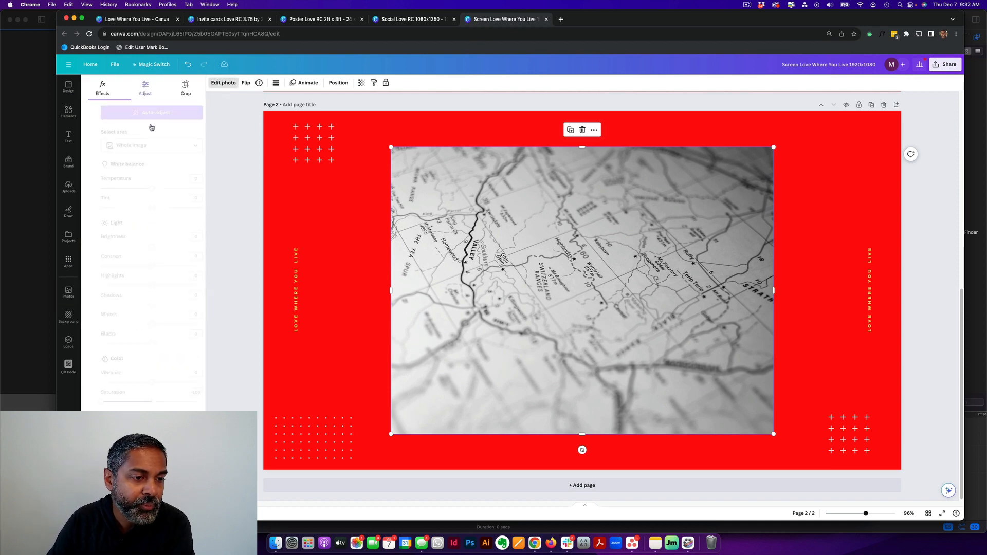
drag(101, 400, 225, 408)
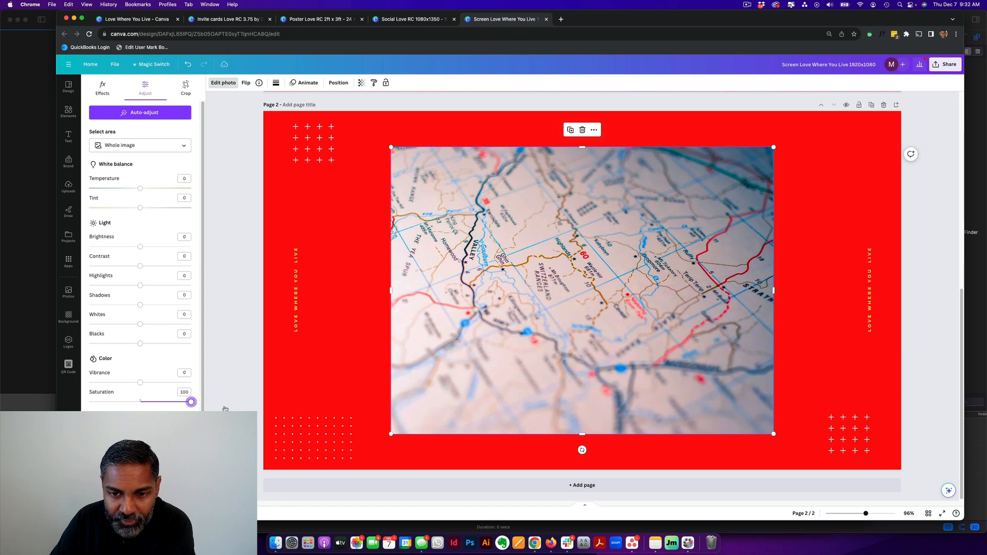
drag(139, 409, 85, 406)
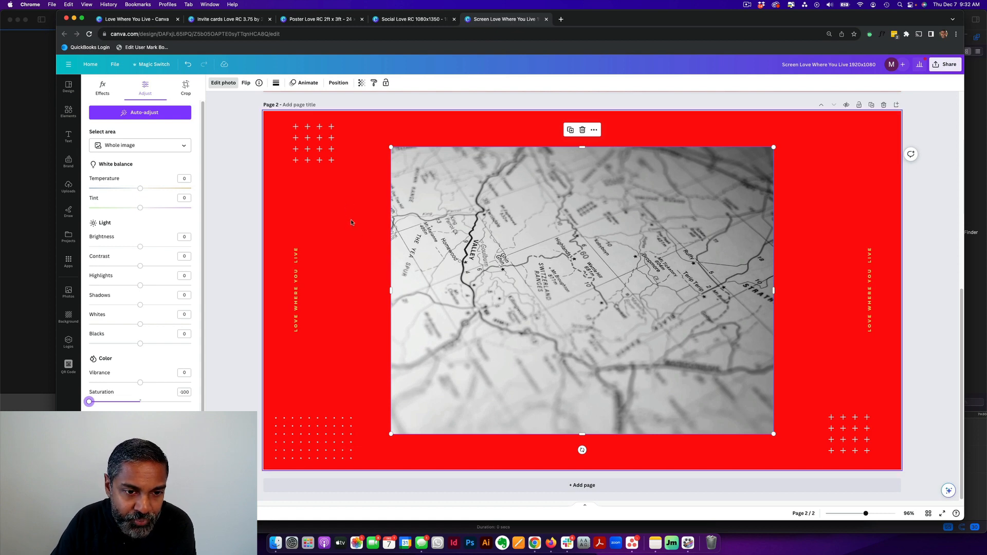
click(229, 202)
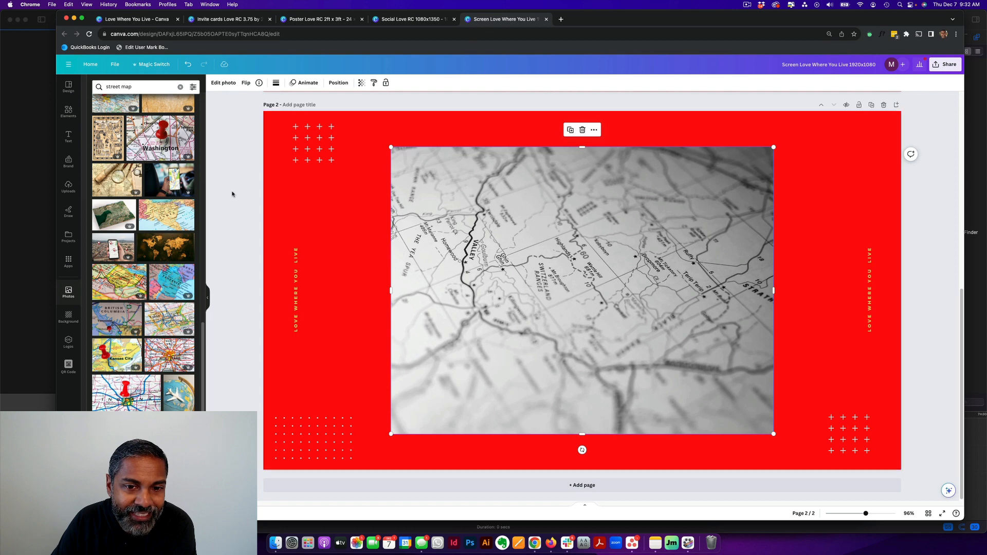
Step: Replace the background of page 2 with the grayscale map photo
right_click(536, 216)
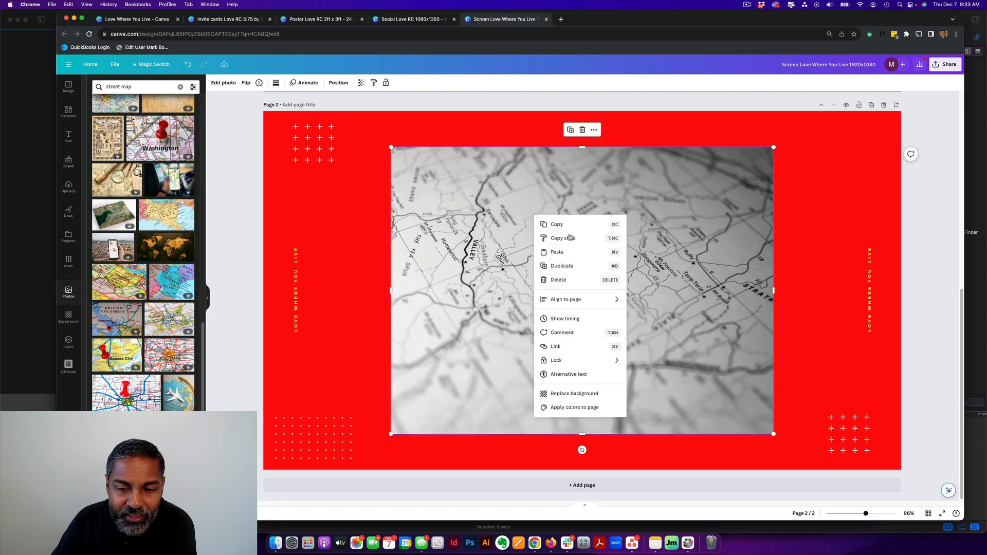
click(564, 395)
click(365, 143)
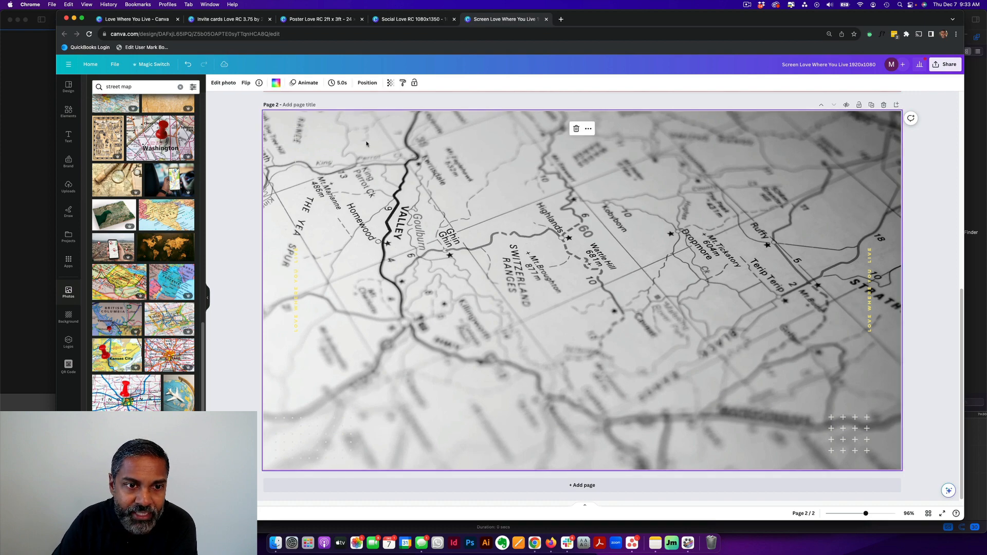
Step: Lower the transparency value of page 2's map background so the red shows through, and compare it with page 1
scroll(380, 124, up, 6)
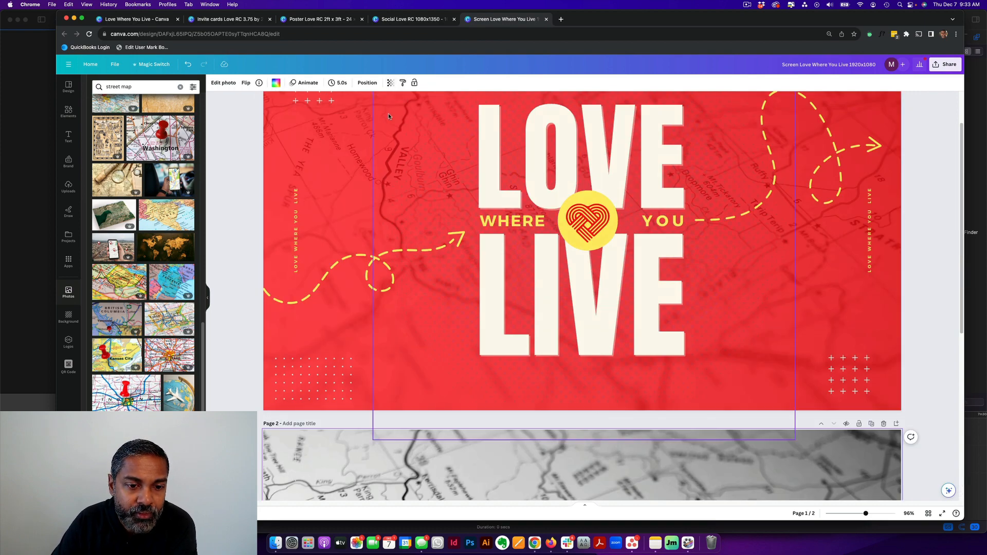
scroll(388, 115, down, 6)
click(390, 83)
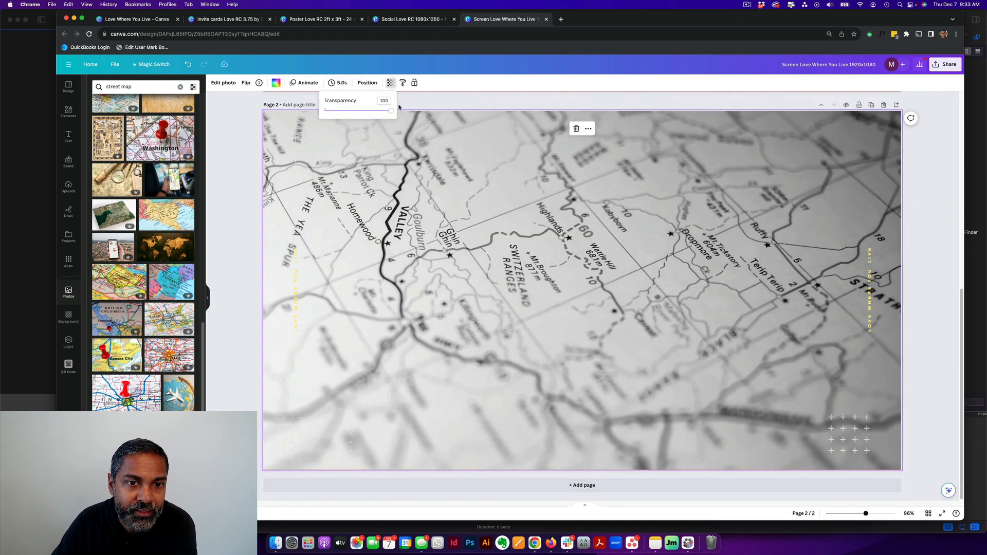
drag(388, 111, 340, 111)
scroll(256, 173, up, 7)
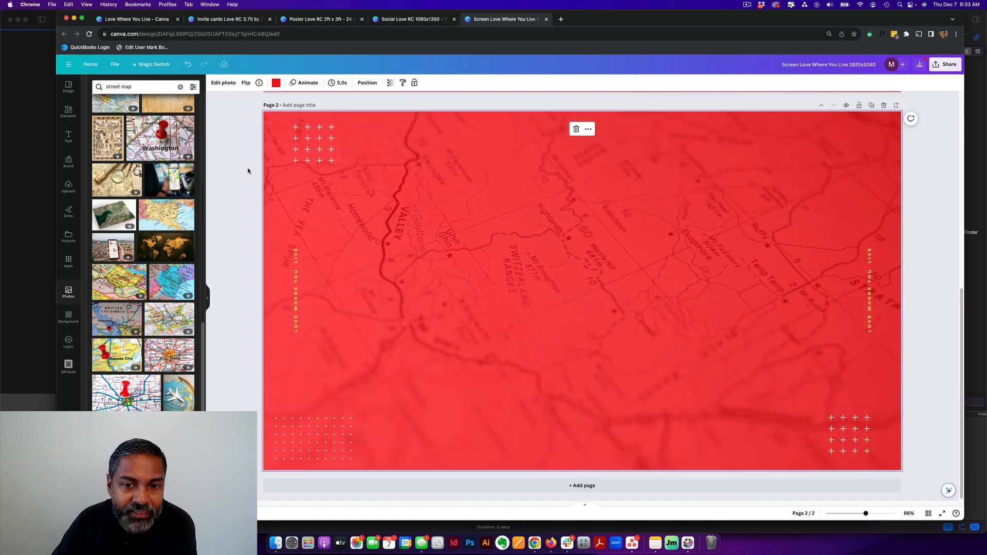
scroll(247, 170, down, 3)
scroll(247, 170, down, 5)
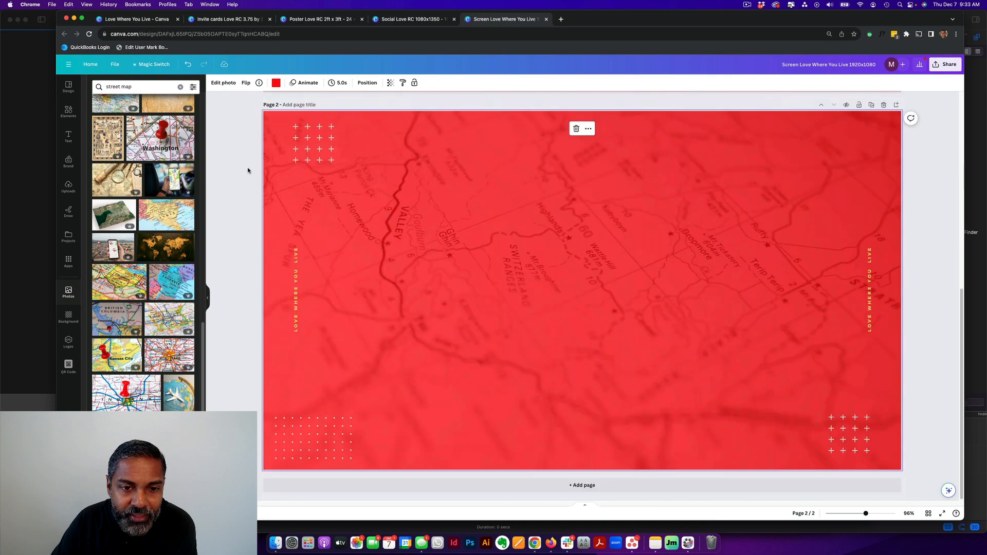
scroll(288, 198, up, 4)
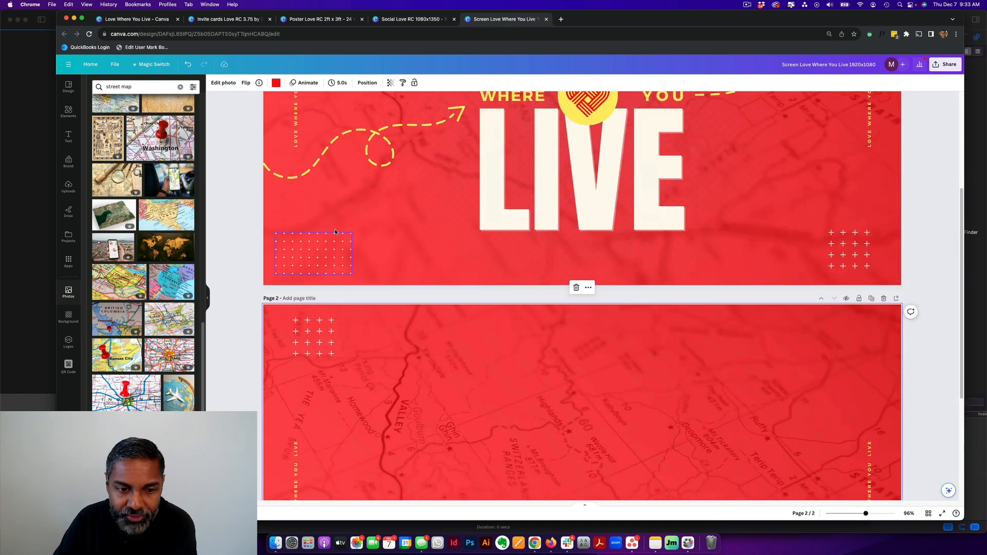
scroll(349, 205, down, 4)
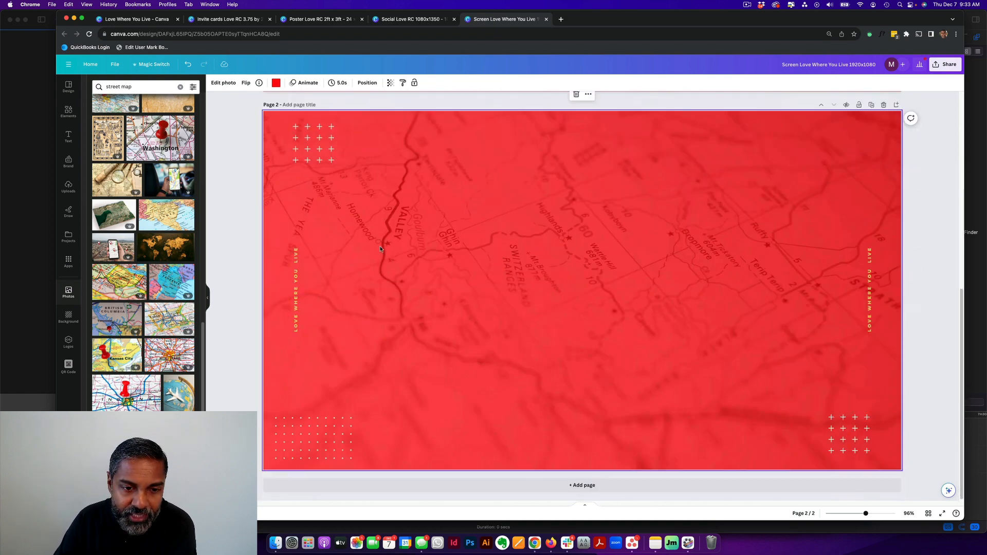
Step: Try light blue and dark gold as the colour behind page 2's map, and apply the red from Brand Colors
click(276, 83)
click(131, 177)
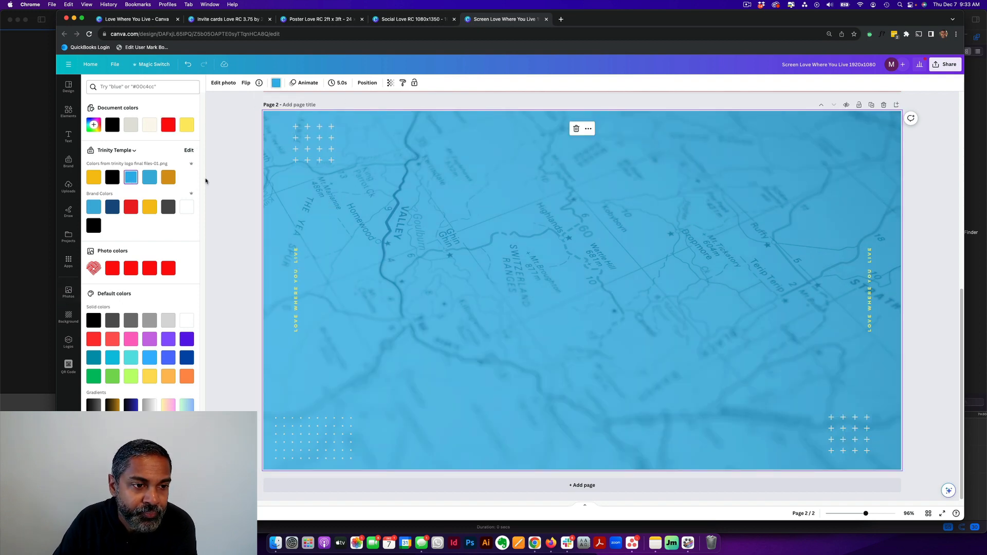
click(168, 177)
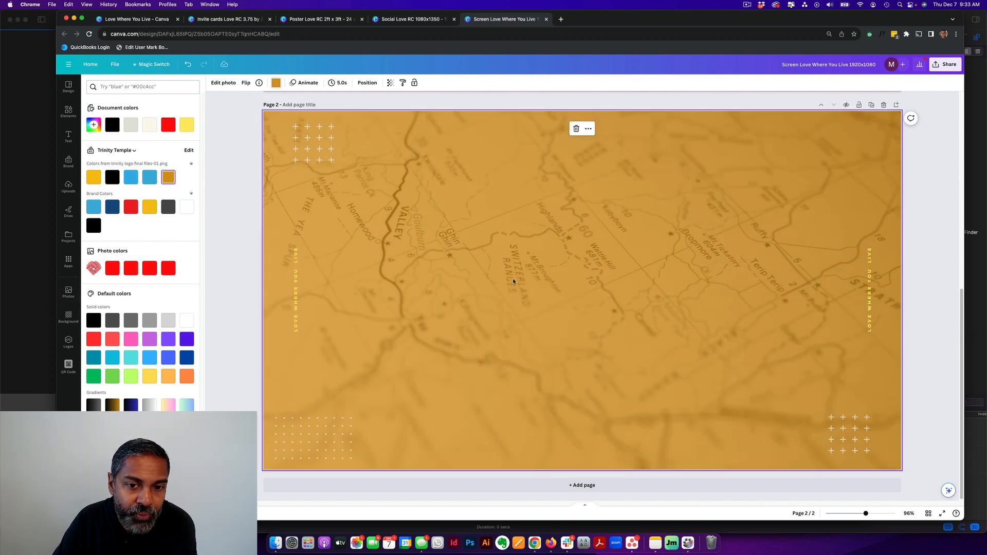
click(131, 207)
click(245, 203)
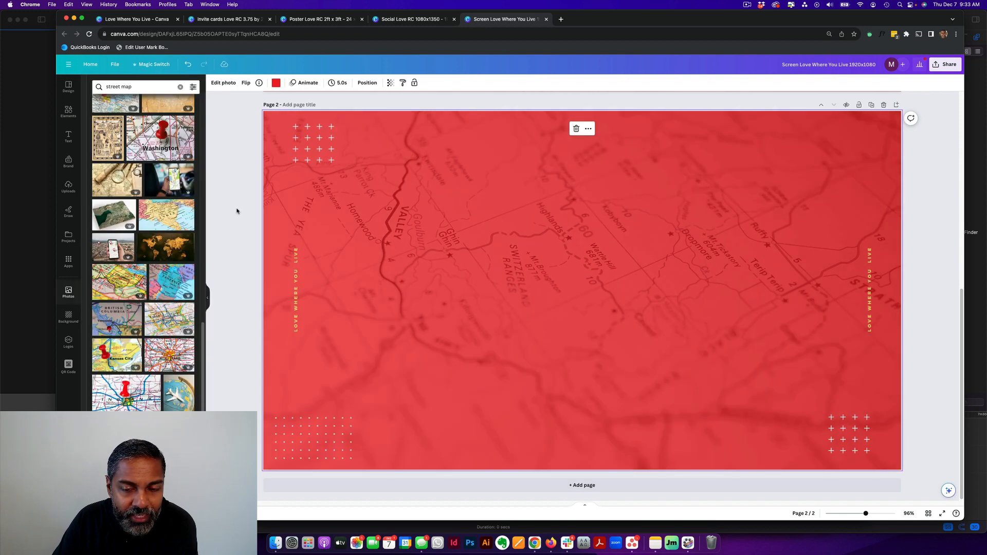
scroll(237, 211, up, 1)
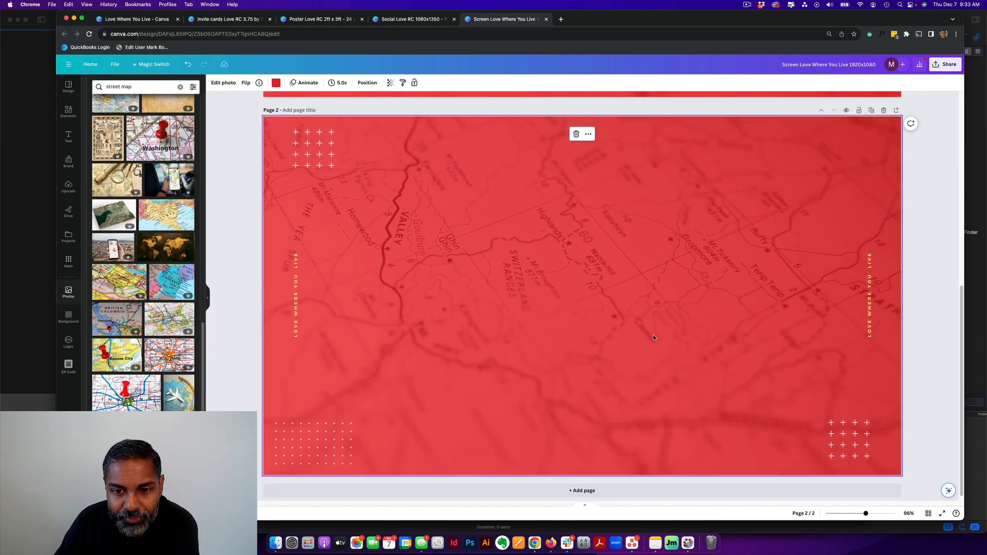
scroll(635, 328, up, 7)
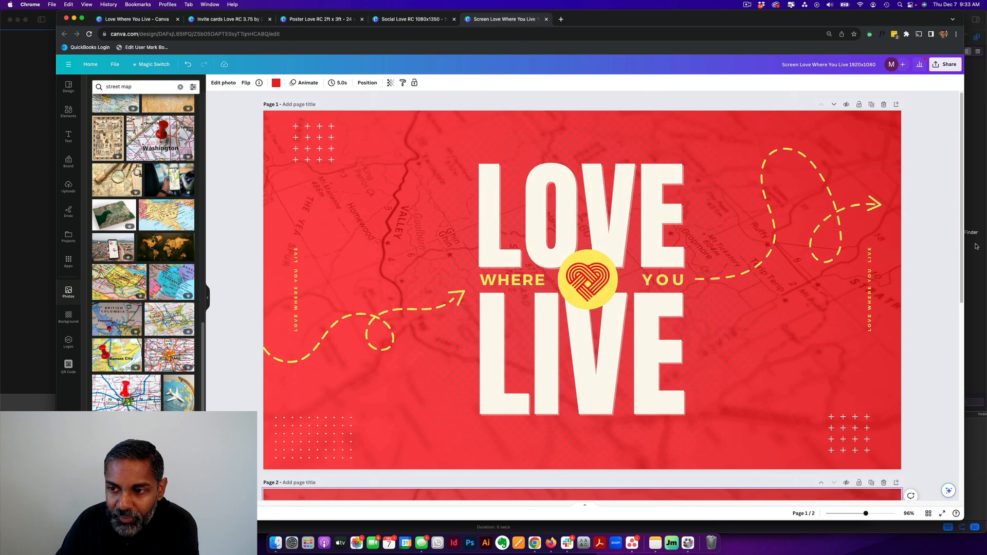
Step: Delete page 2, leaving only the finished Love Where You Live page
click(941, 237)
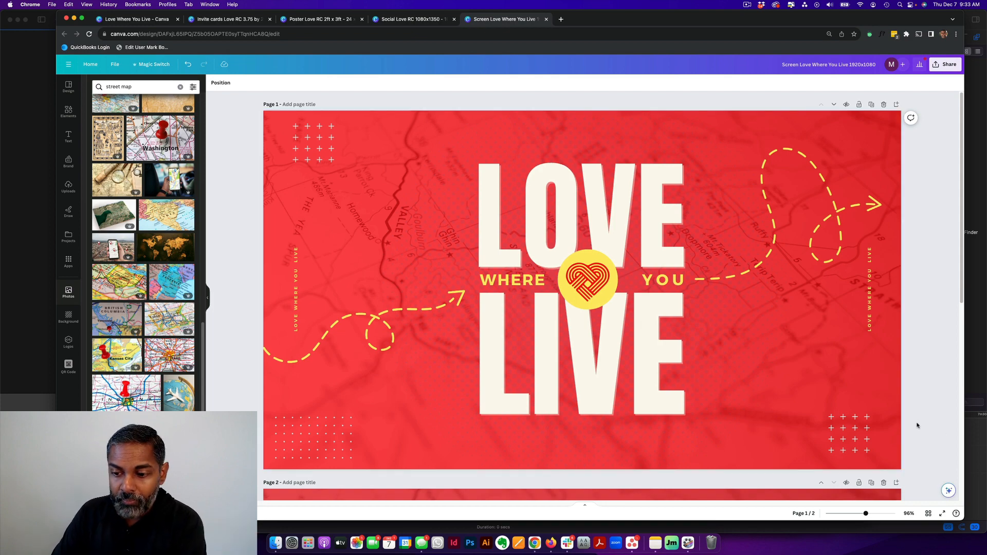
scroll(918, 427, down, 3)
scroll(903, 381, up, 3)
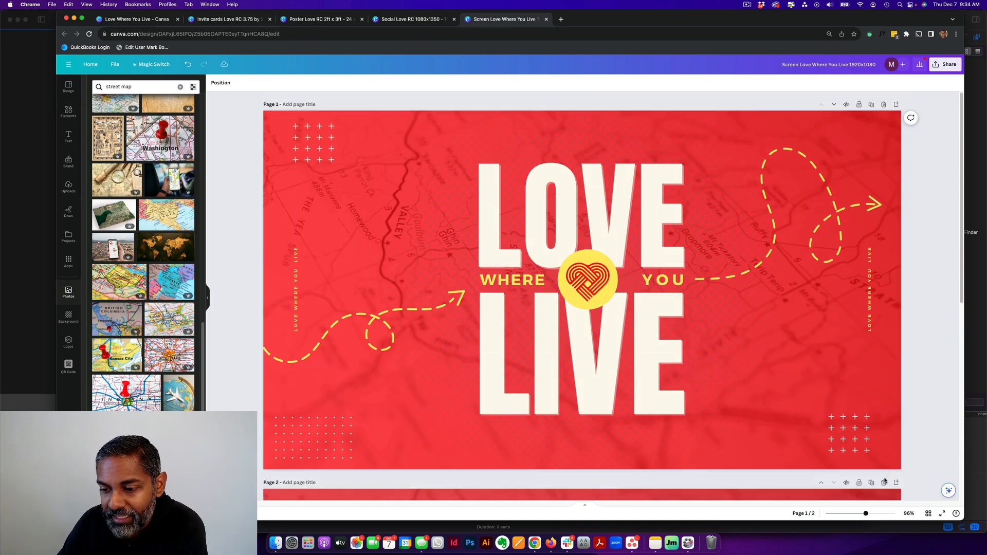
scroll(836, 384, down, 3)
scroll(805, 342, up, 1)
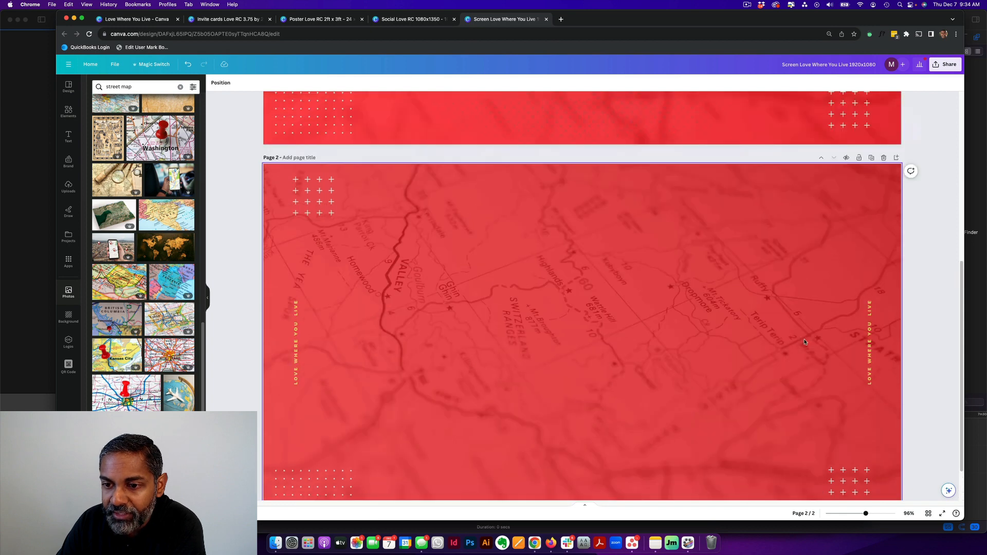
click(883, 157)
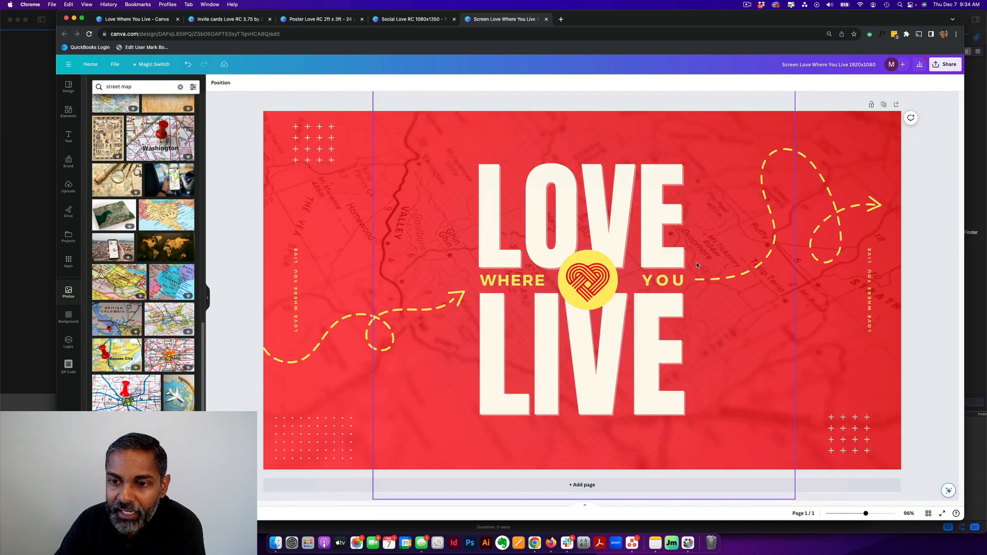
Step: Set up a custom resize of the screen design in inches, 24 wide by 36 high
click(150, 65)
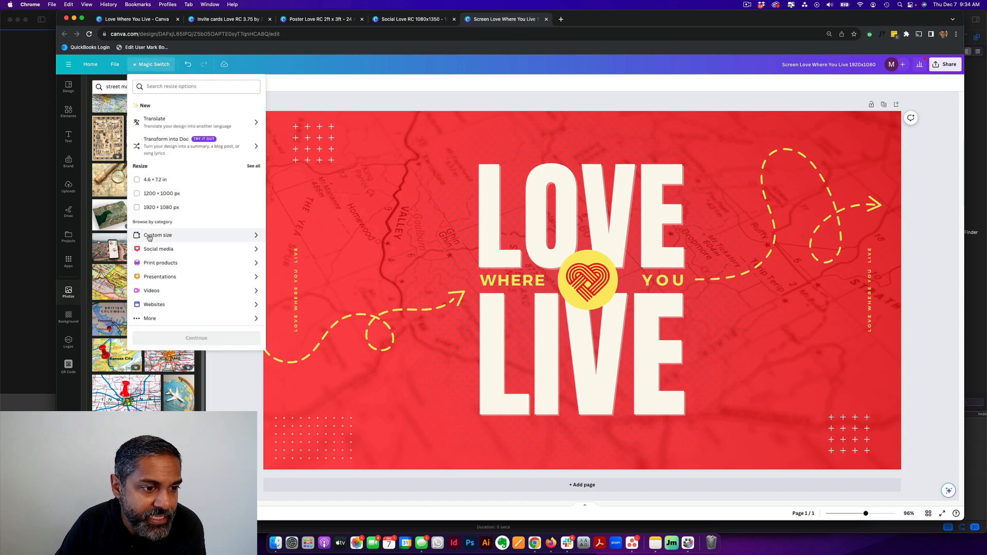
click(150, 236)
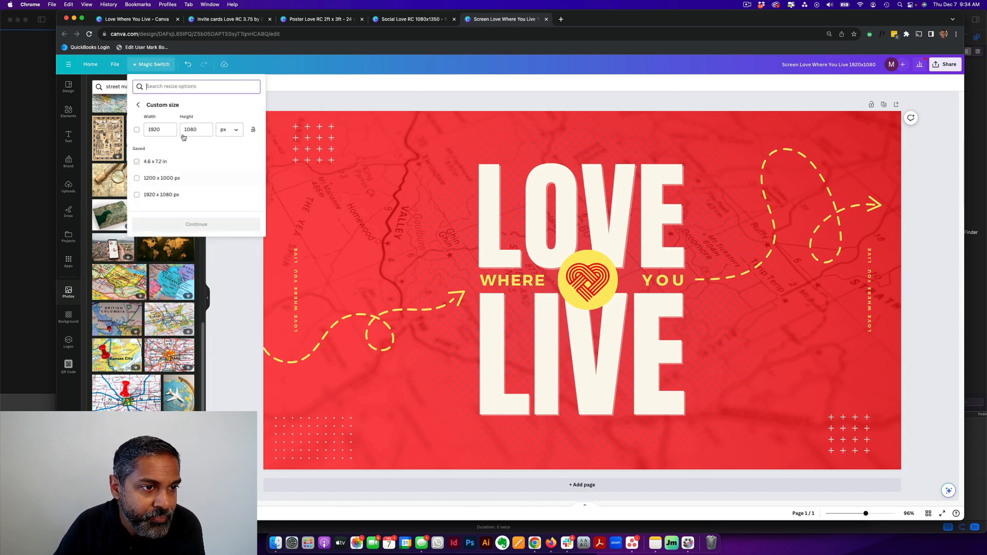
click(229, 129)
click(229, 164)
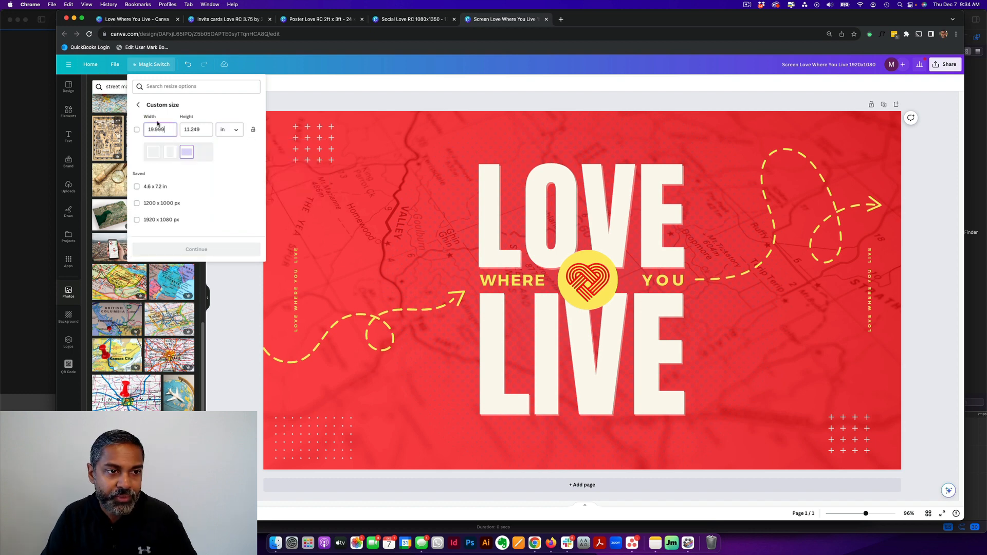
double_click(163, 130)
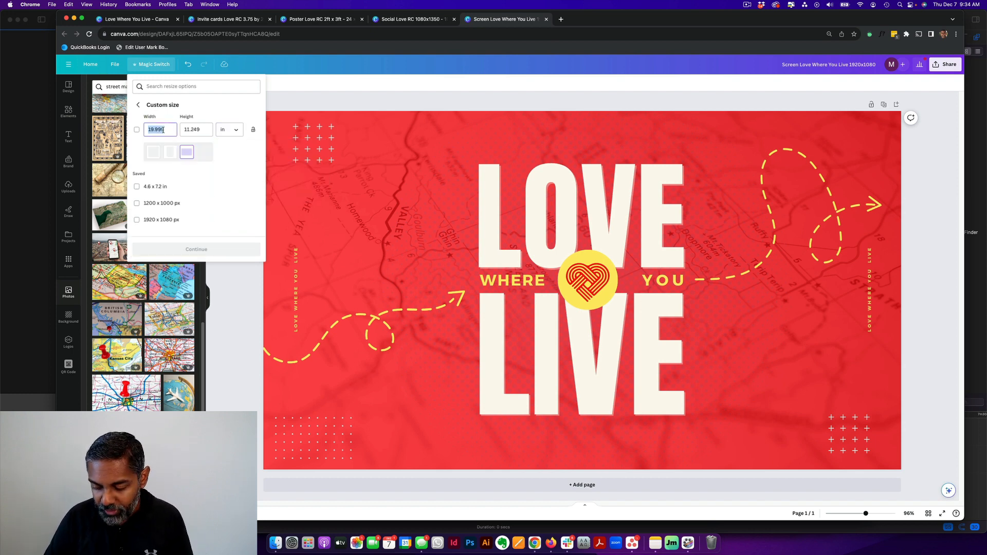
text(24)
key(Tab)
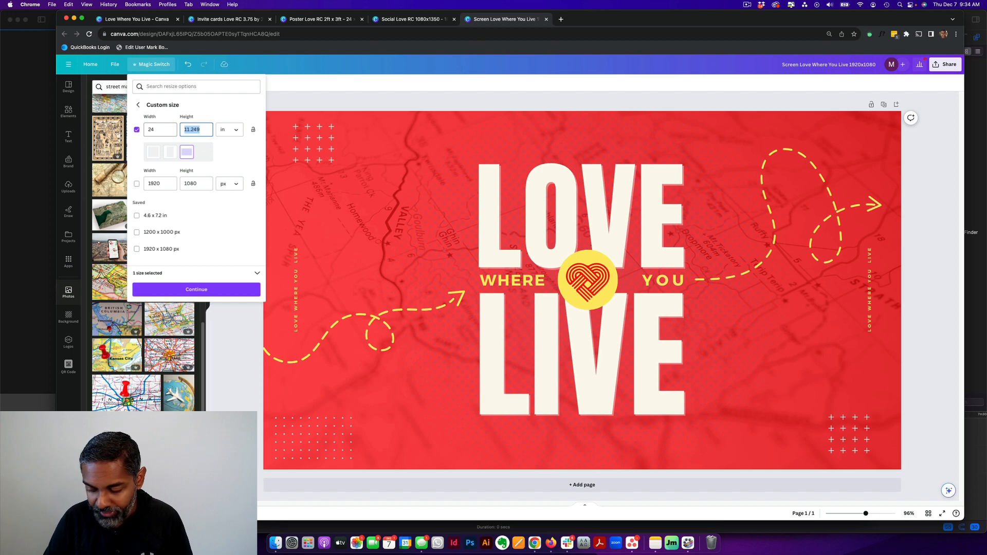
text(36)
key(Tab)
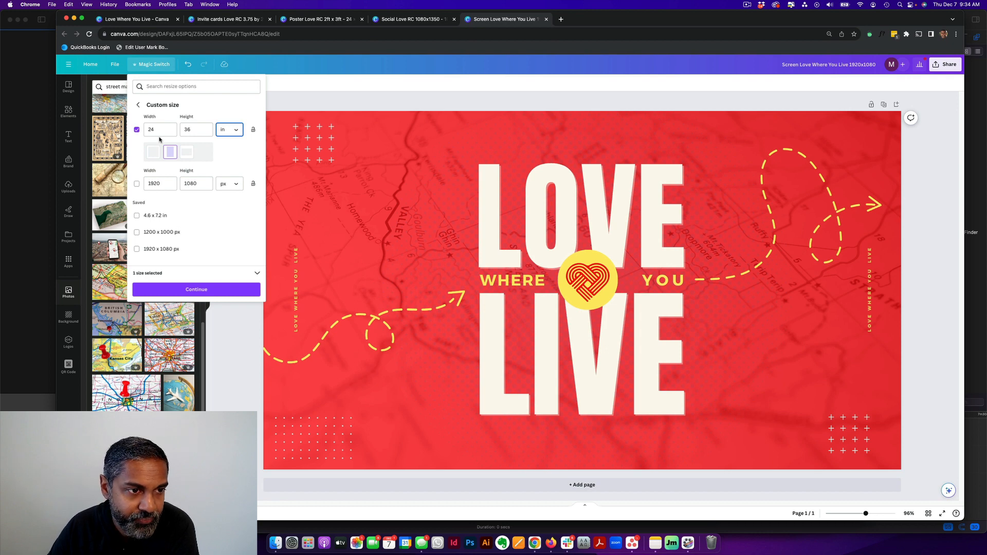
Step: Generate the 24 x 36 in version as a separate copy of the design and open it
click(196, 290)
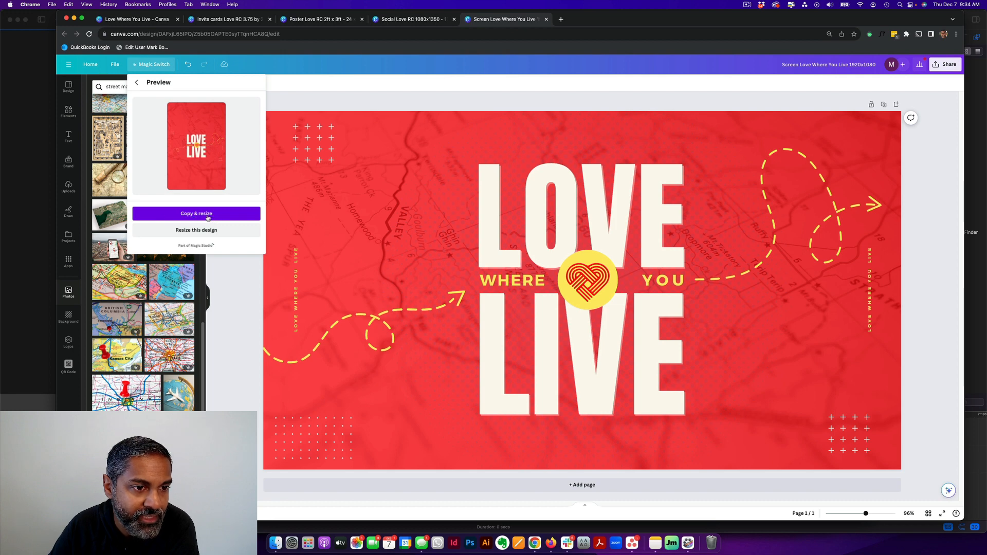
click(202, 217)
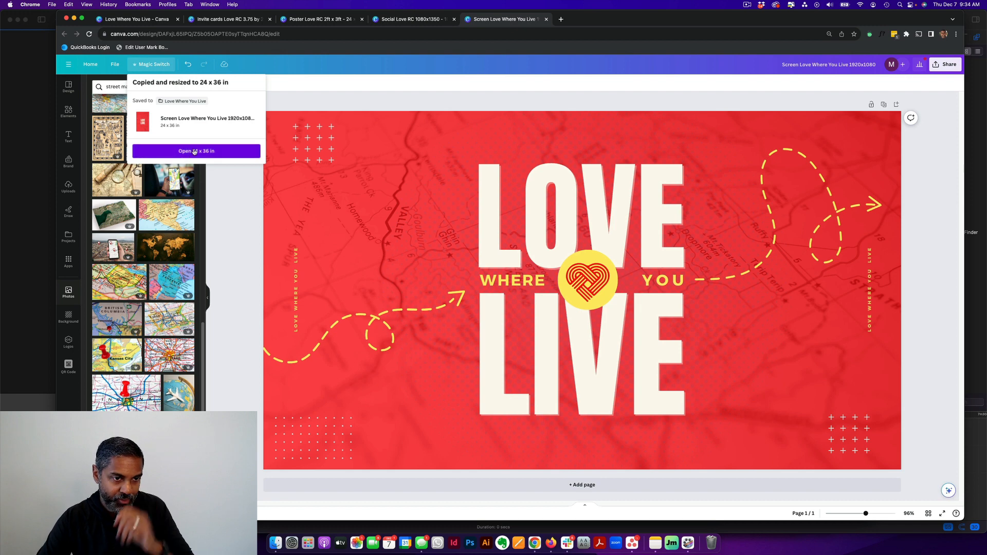
click(194, 151)
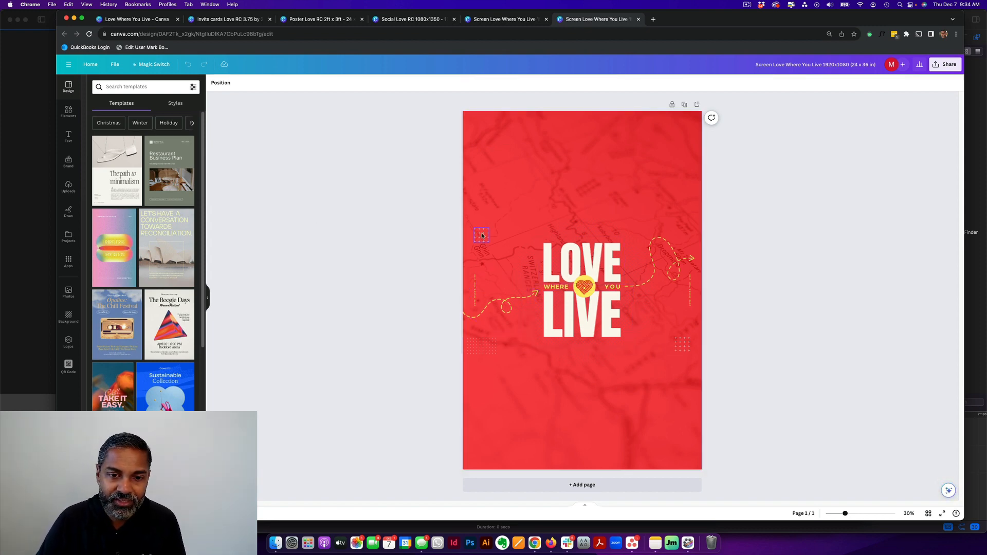
Step: Move the two plus-sign grids into the poster's upper-left and lower-right corners and enlarge both to a similar size
drag(482, 237, 484, 130)
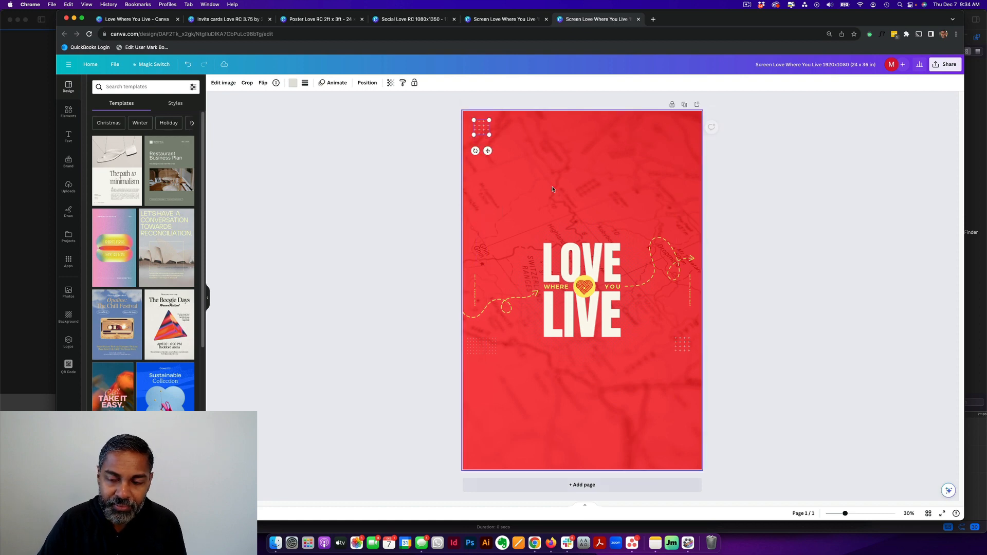
drag(683, 351, 662, 429)
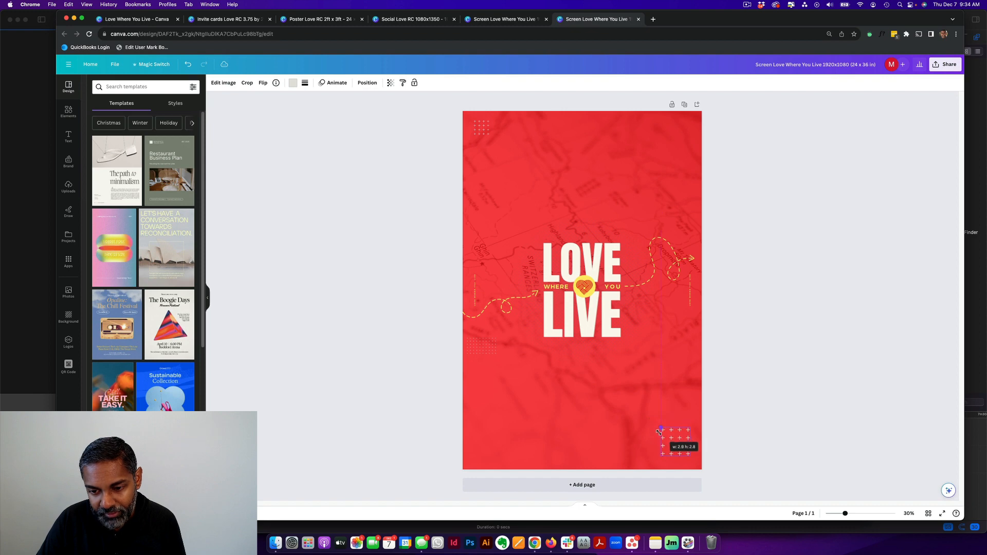
click(481, 133)
click(490, 137)
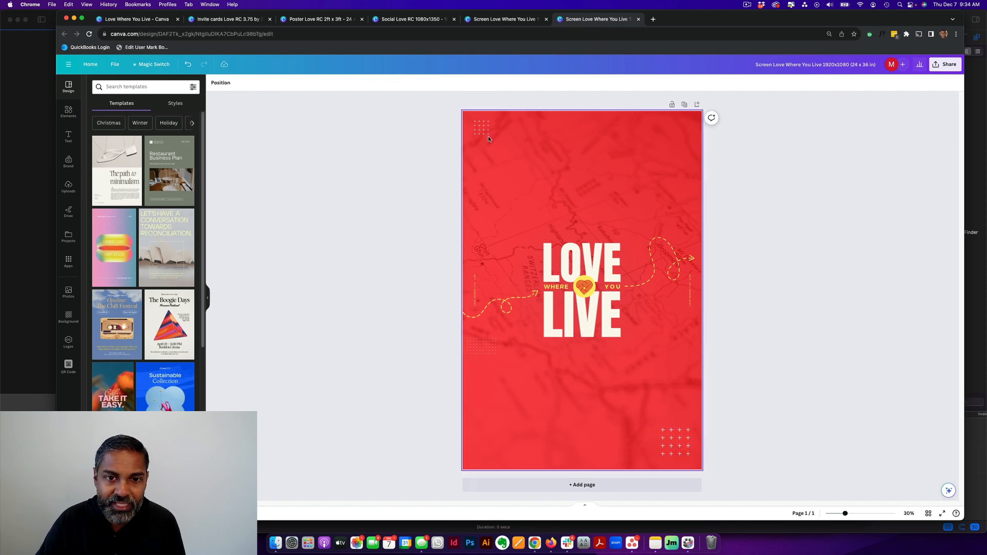
click(485, 132)
drag(490, 136, 501, 145)
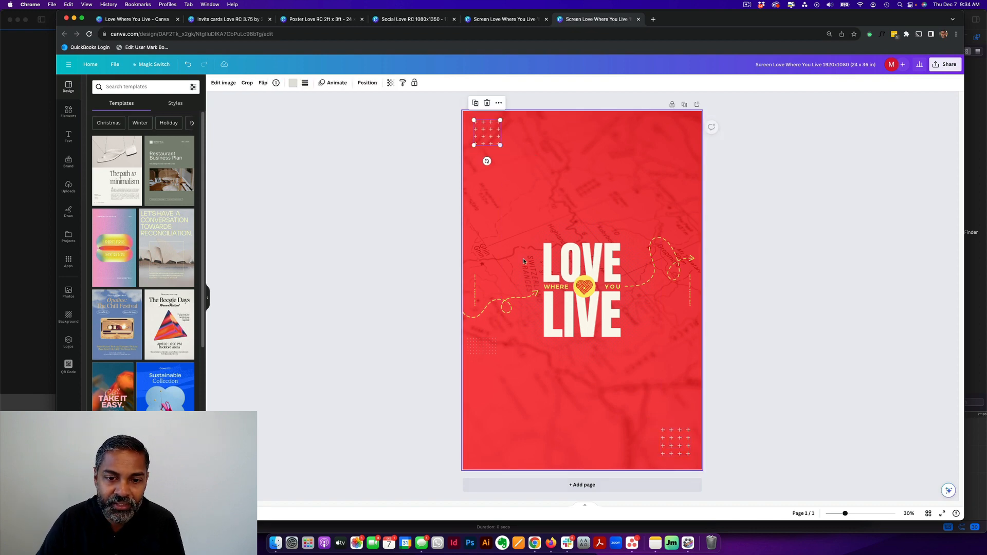
Step: Shift the poster's left vertical tagline up and the right one down, and place the dot grid in the lower-left corner
drag(474, 288, 475, 210)
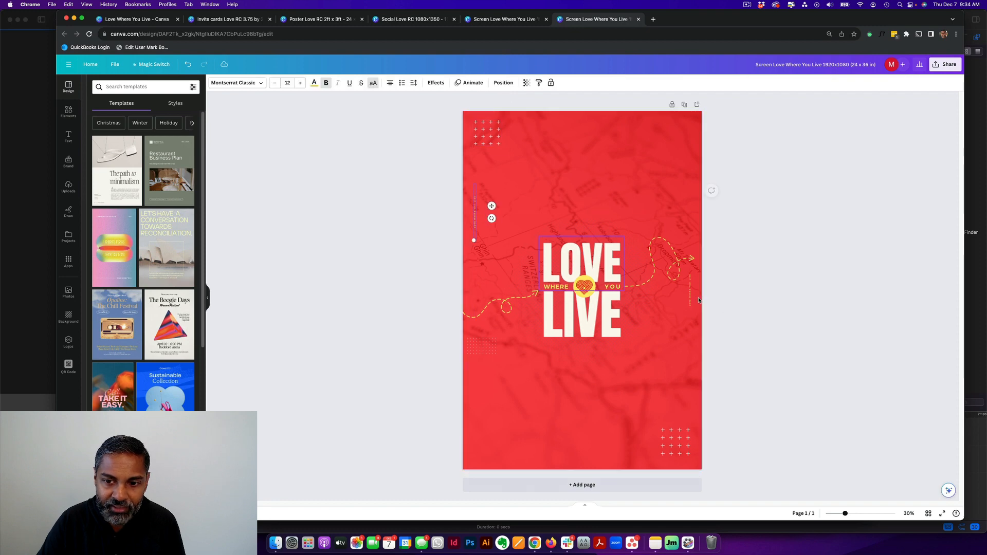
click(690, 298)
drag(691, 298, 690, 390)
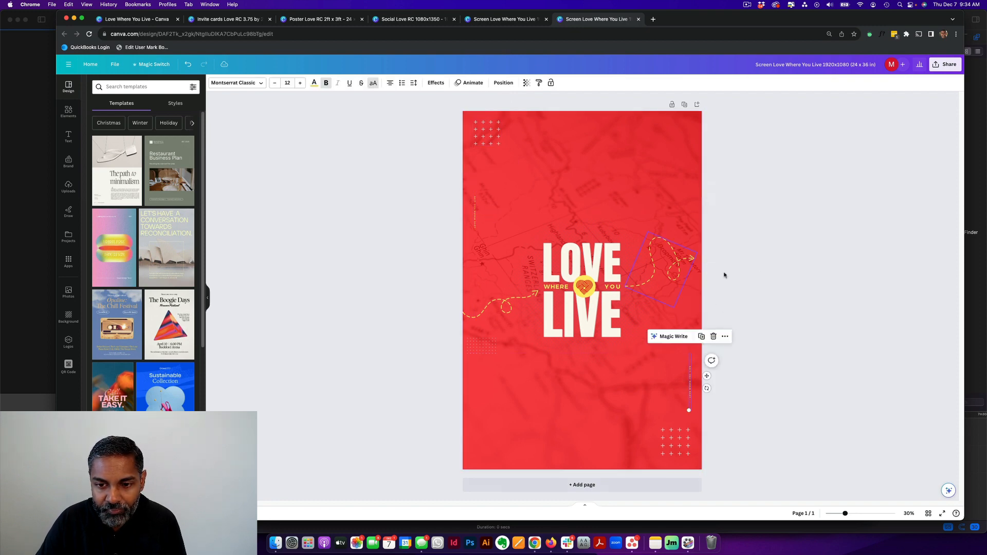
drag(766, 316, 530, 315)
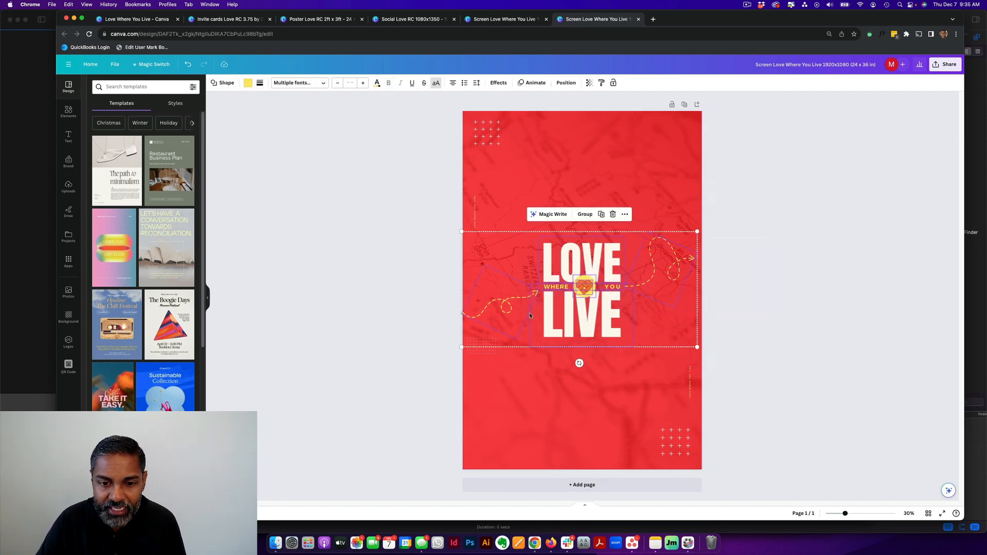
click(429, 352)
drag(476, 351, 501, 442)
Step: Enlarge the headline, heart badge and dashed arrows together and reposition them around the poster's horizontal center
drag(747, 343, 502, 257)
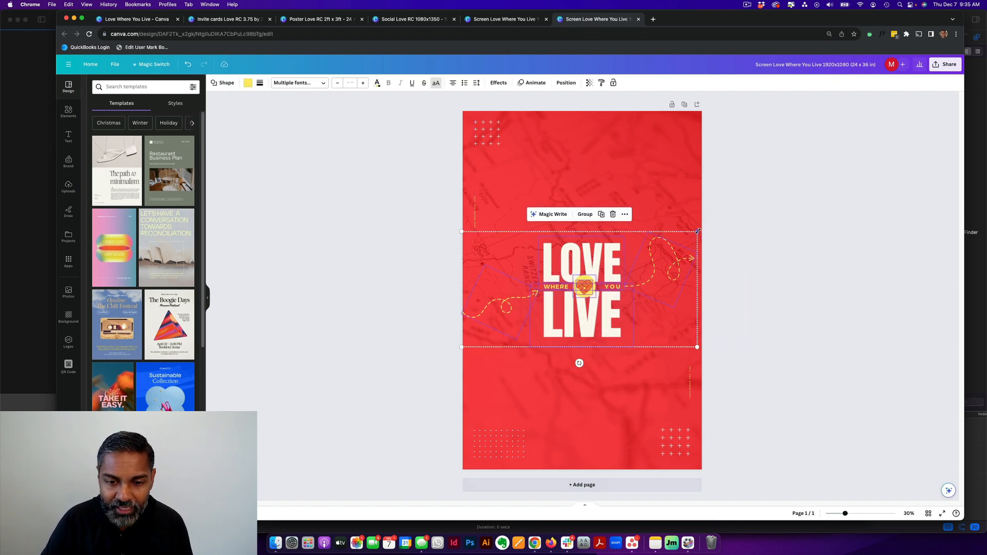
drag(697, 231, 804, 162)
drag(661, 222, 616, 236)
drag(605, 236, 612, 235)
click(721, 216)
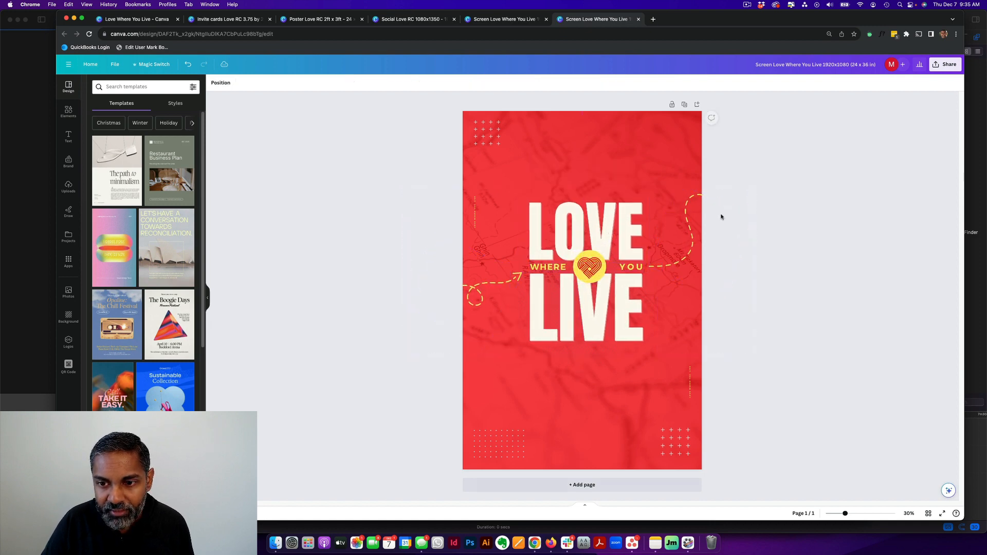
Step: Rotate the right dashed arrow and move it down so it points in toward the headline from the poster's edge
click(688, 217)
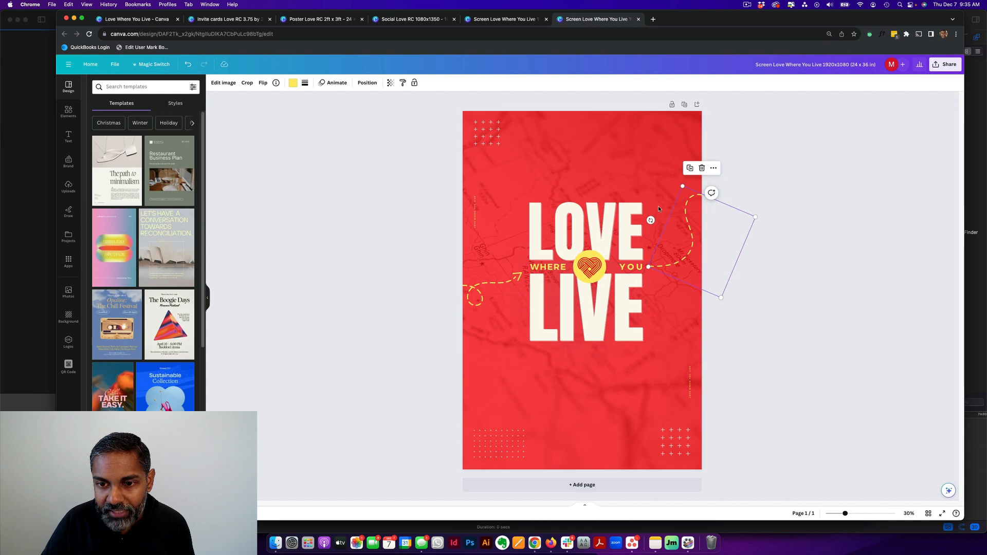
drag(651, 221, 711, 279)
drag(683, 239, 682, 271)
click(742, 245)
click(511, 282)
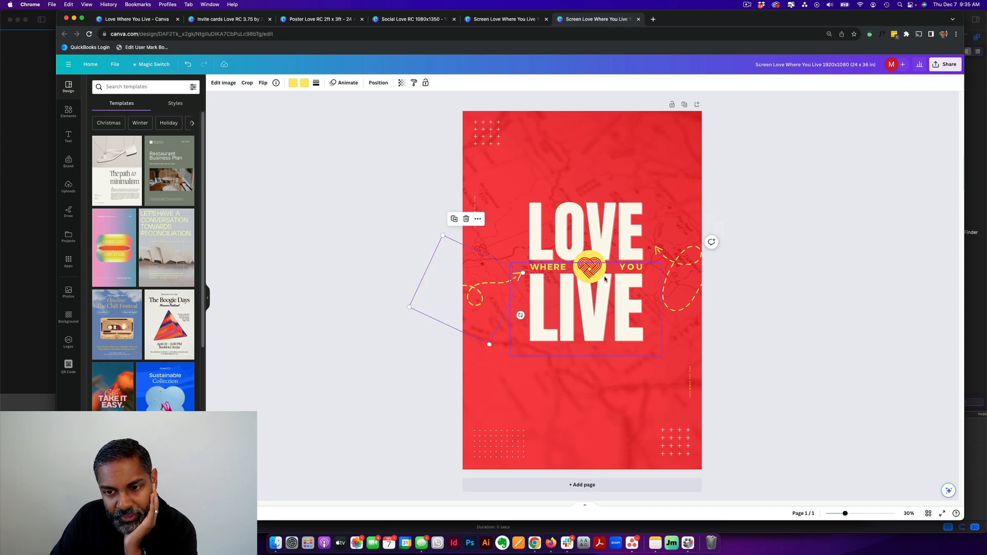
click(744, 222)
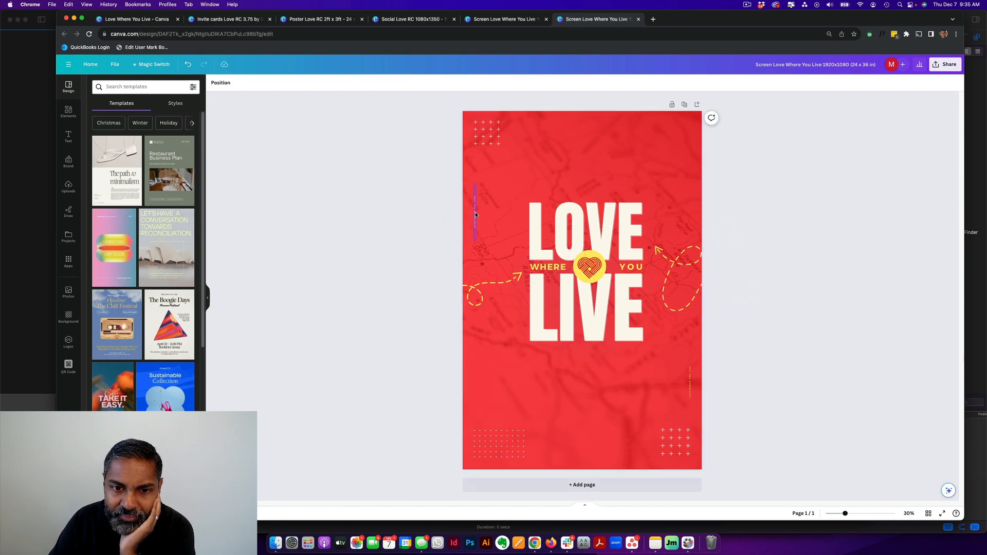
Step: Enlarge both vertical Love Where You Live taglines and nudge the right one slightly down
click(475, 216)
drag(476, 184, 475, 153)
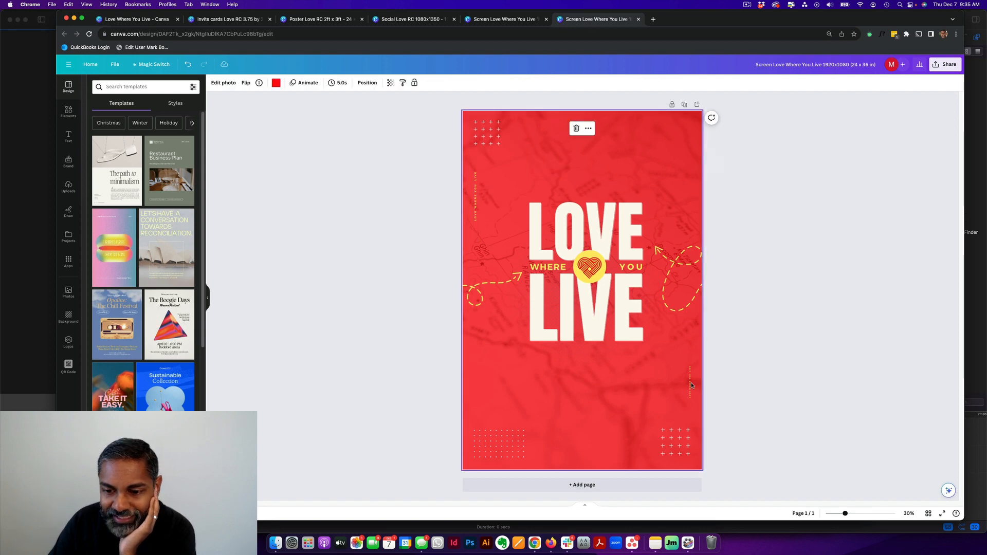
click(690, 365)
drag(690, 357, 689, 311)
click(752, 341)
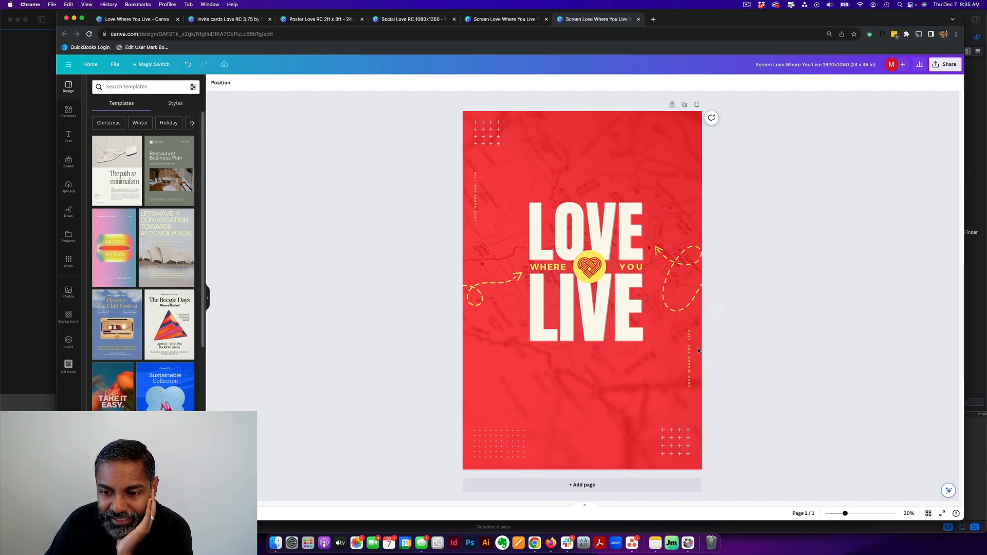
drag(689, 352, 688, 362)
click(792, 323)
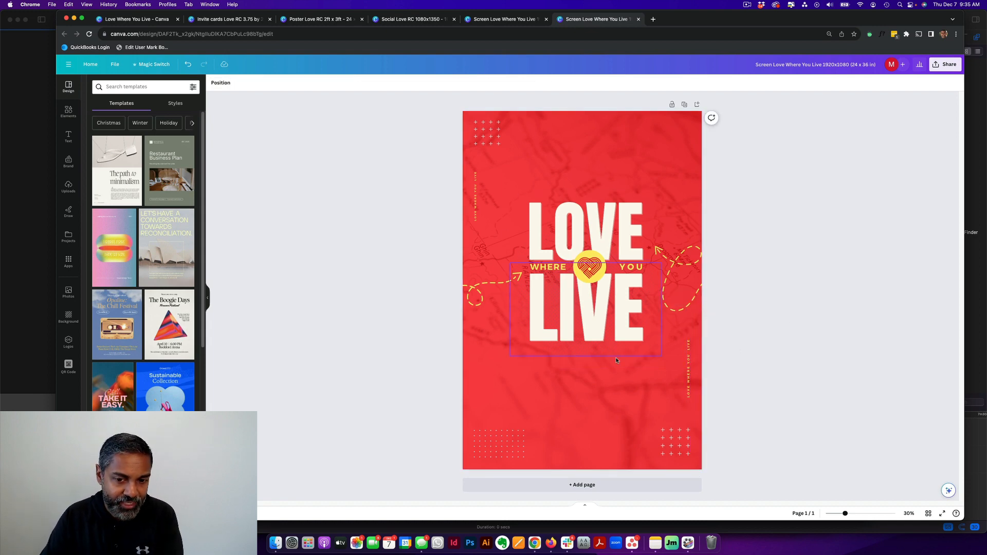
Step: Search the brand kits for "ri" and switch the logo library to the Riverside Church kit
click(75, 367)
click(68, 342)
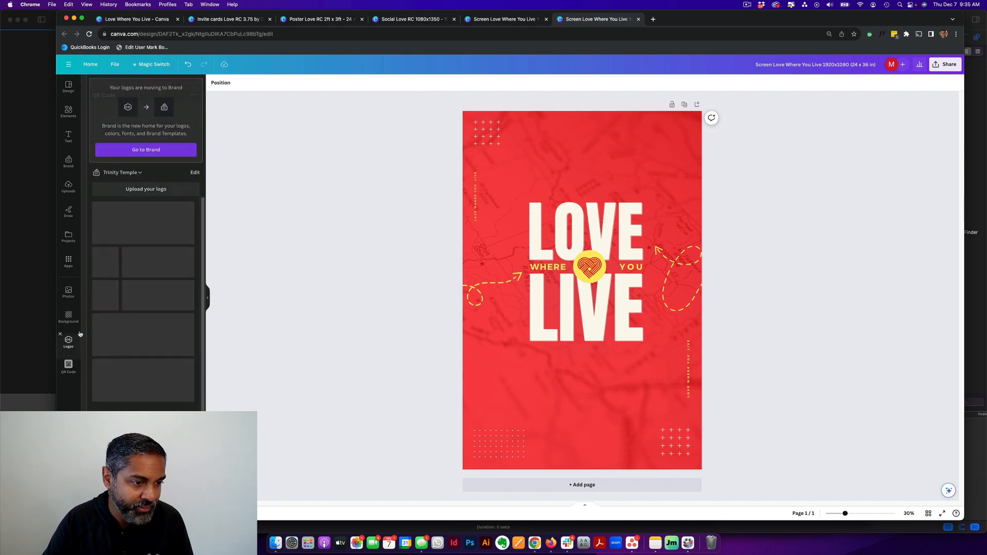
click(120, 175)
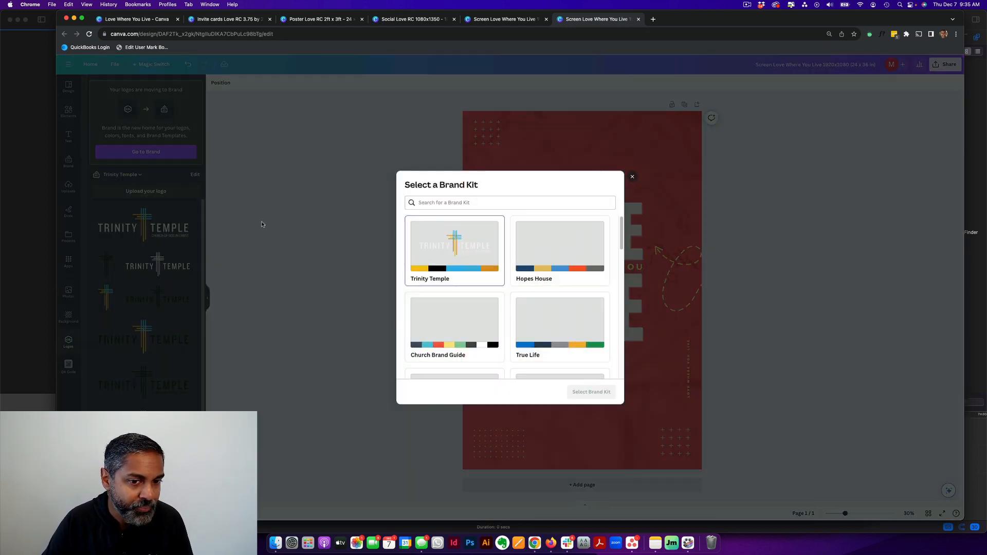
click(470, 204)
text(r)
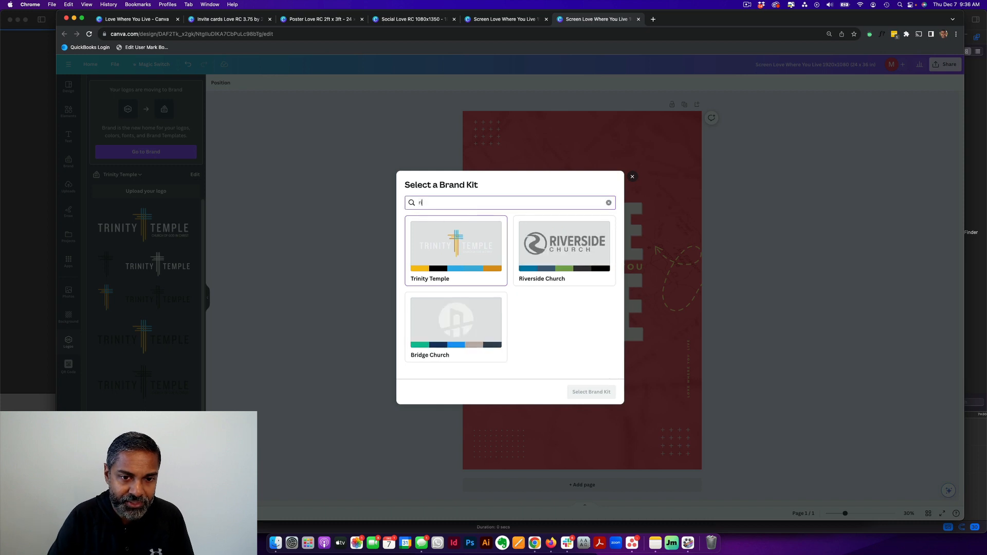
click(534, 239)
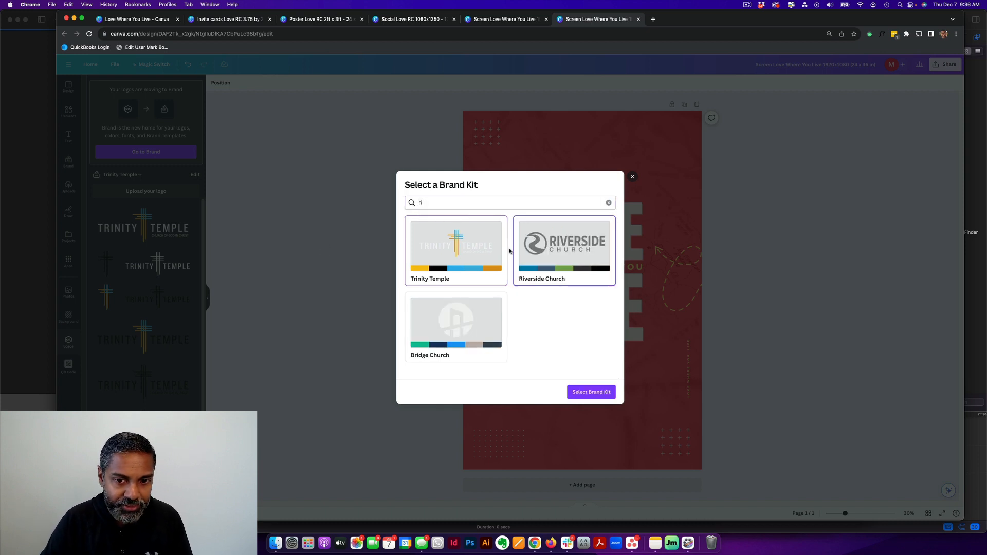
click(601, 398)
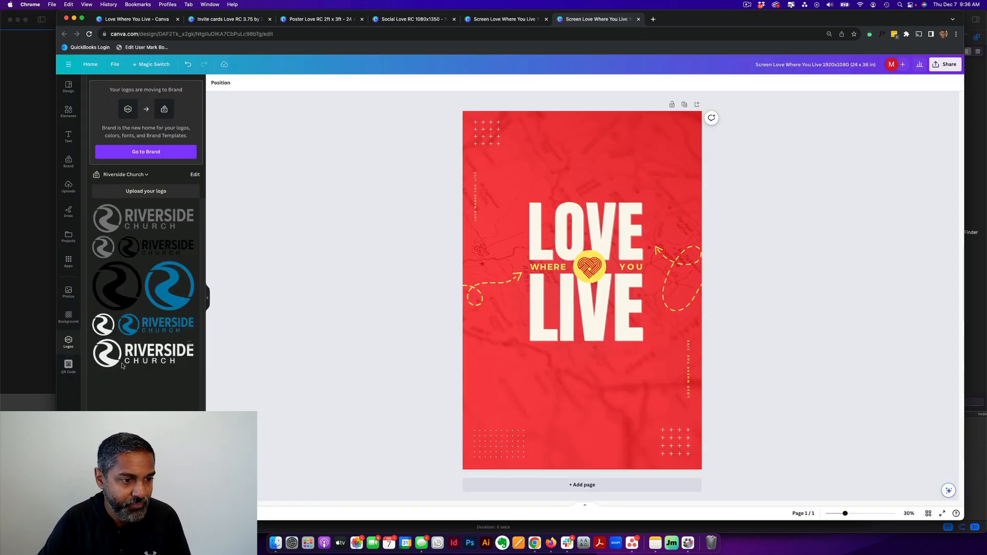
Step: Add the white round Riverside Church logo, shrink it and center it near the poster's lower edge
click(105, 323)
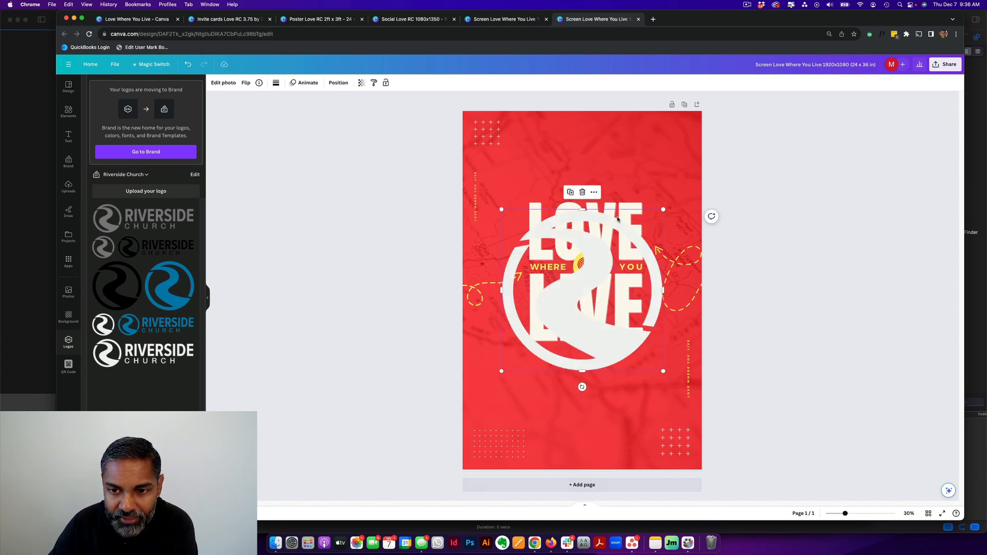
drag(667, 210, 590, 433)
click(761, 347)
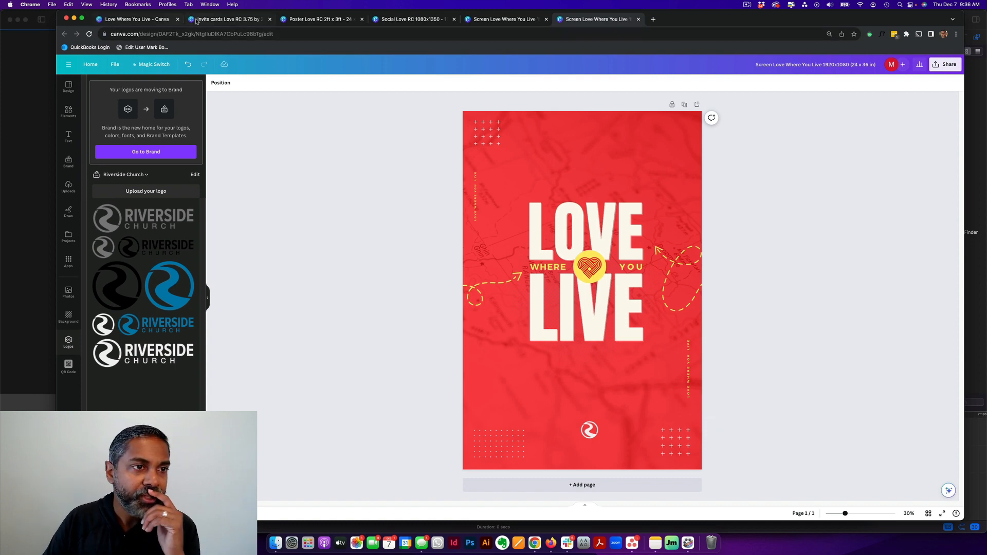
Step: Open the Poster Love RC 2ft x 3ft design from the Love Where You Live folder and bring up its resize options
click(123, 21)
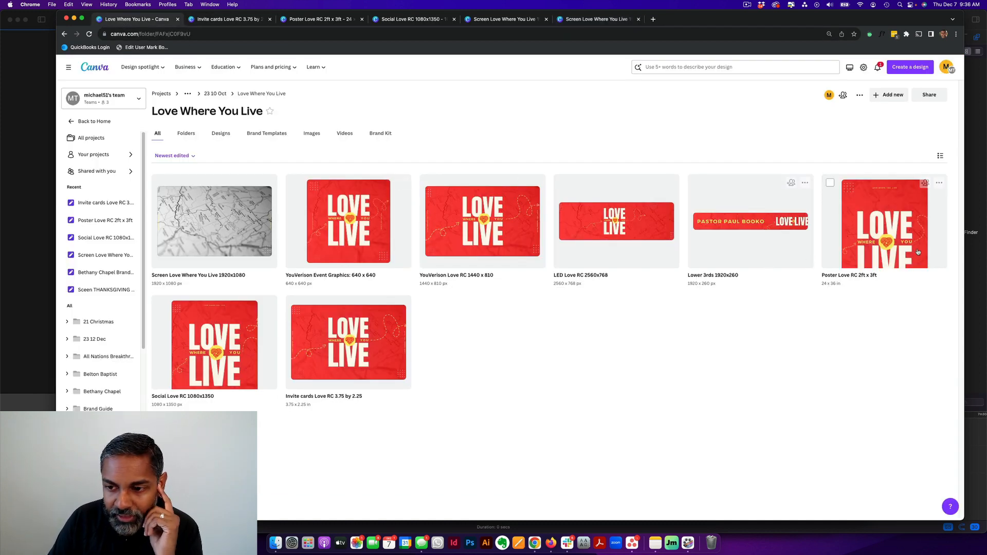
click(883, 243)
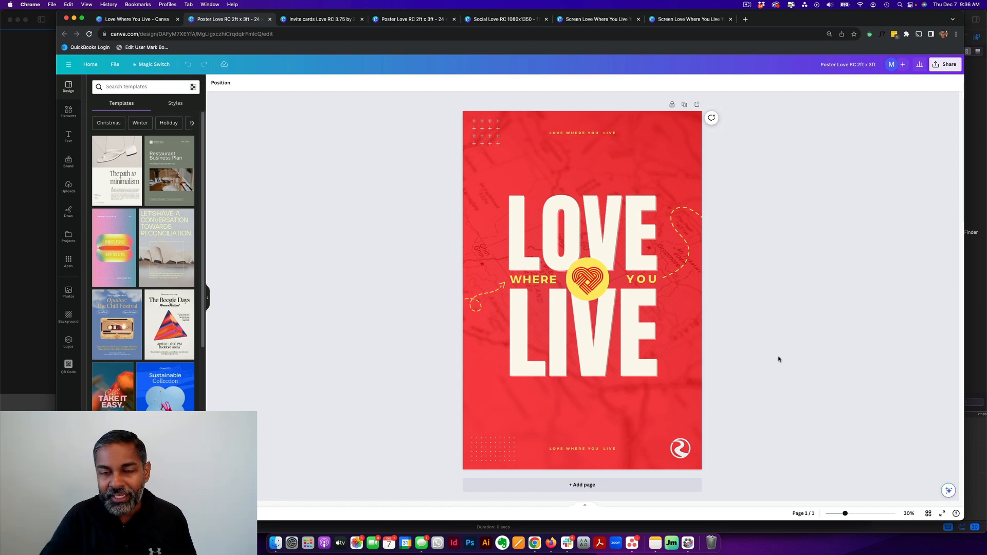
click(156, 66)
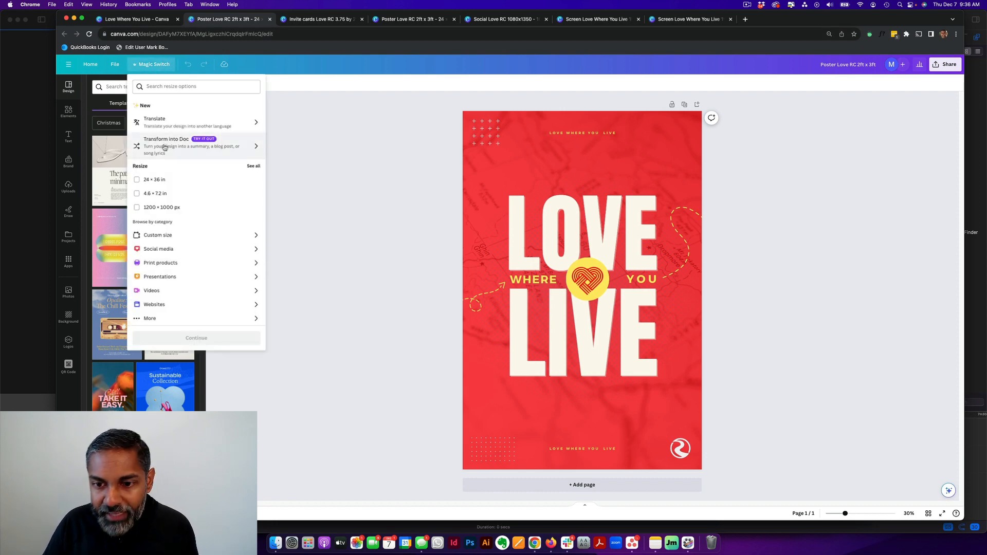
click(155, 235)
click(190, 130)
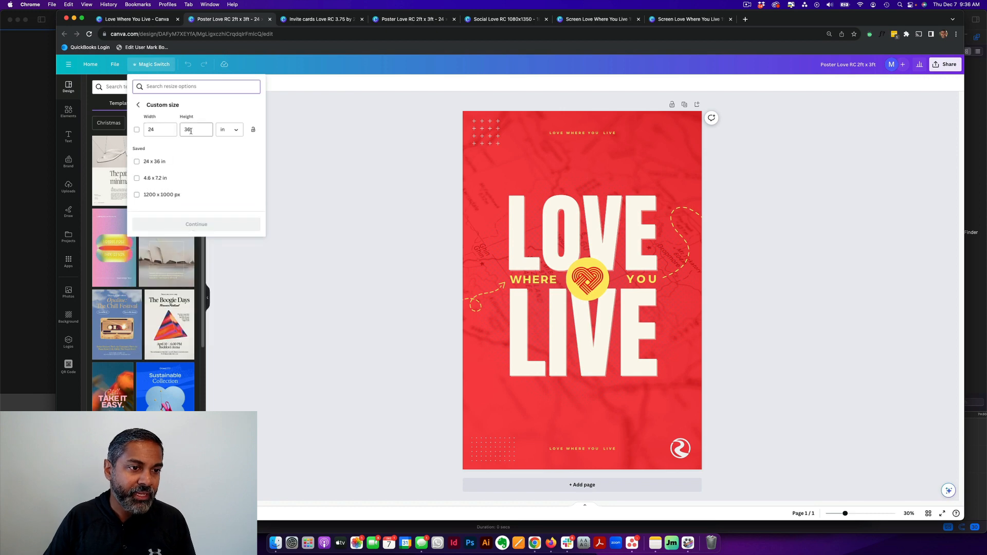
click(237, 130)
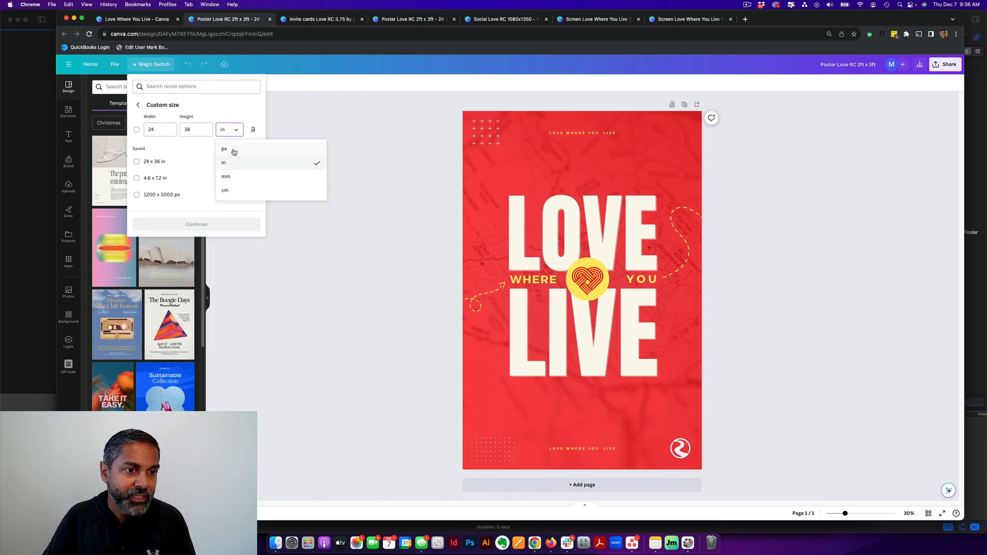
click(230, 149)
Step: Search the resize formats for "instagram", create a resized copy as Instagram Post (Portrait), 1080 x 1350 px, and open that copy
text(in)
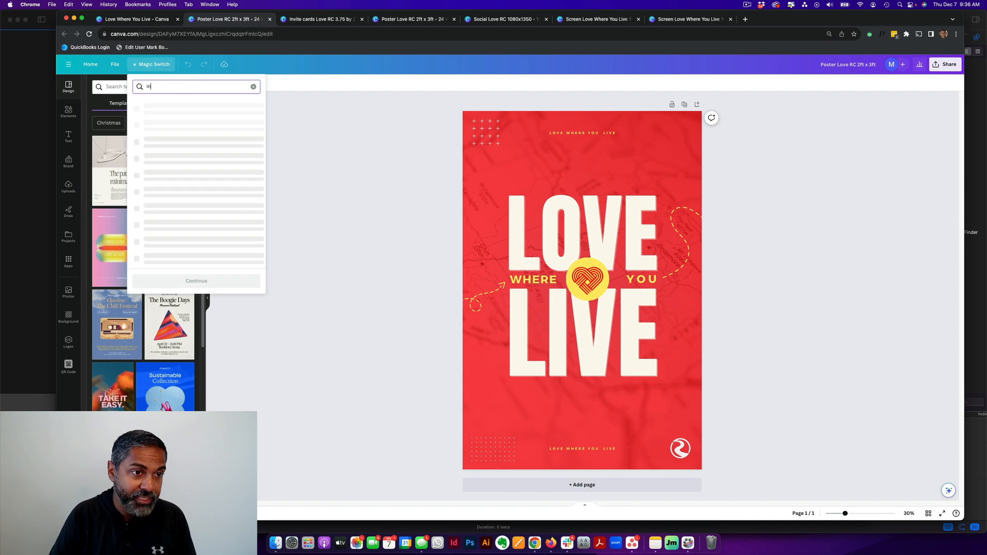
text(stagram)
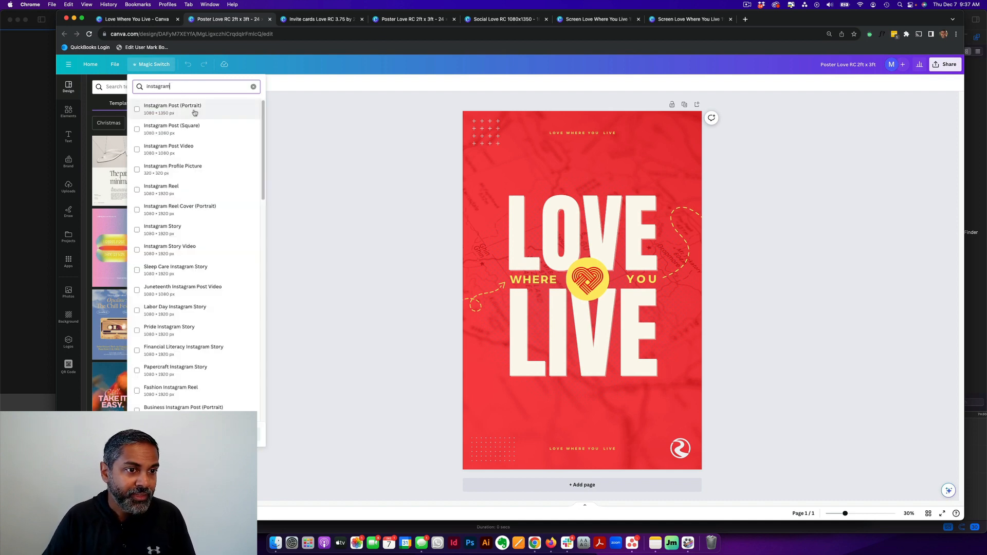
click(153, 112)
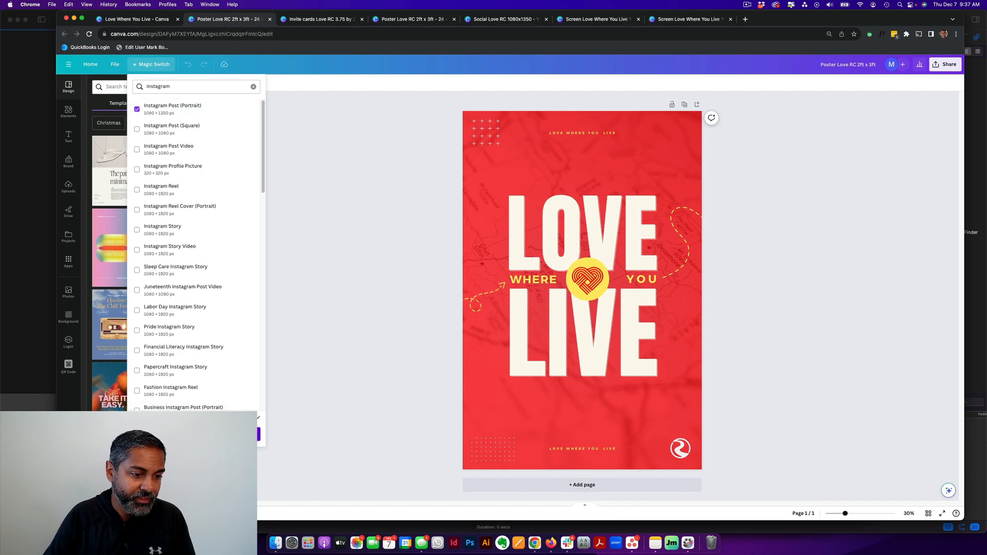
click(191, 435)
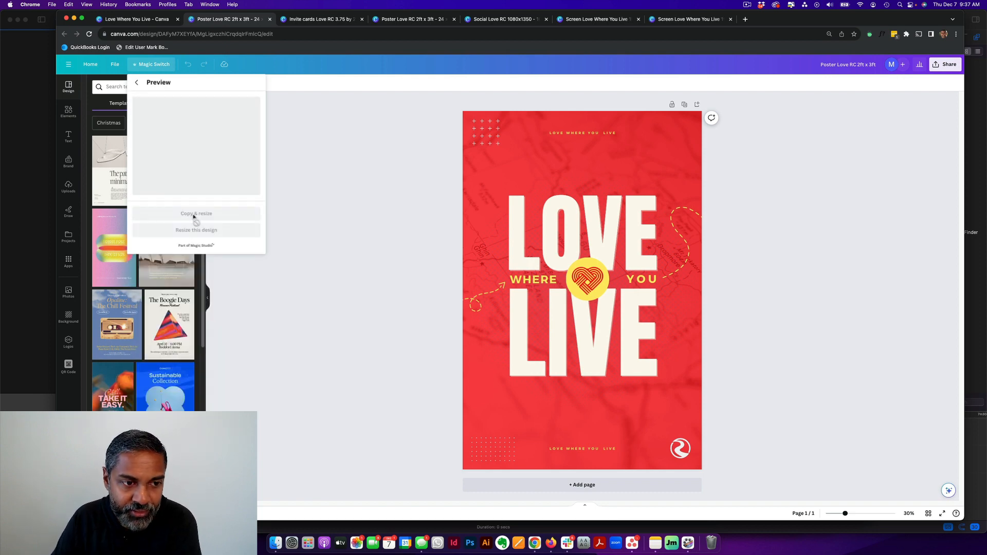
click(214, 214)
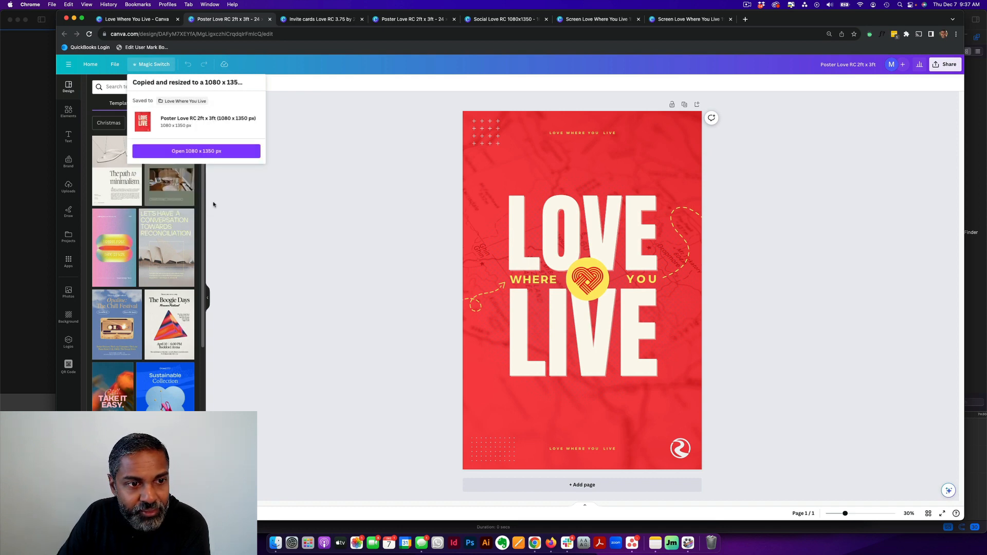
click(197, 151)
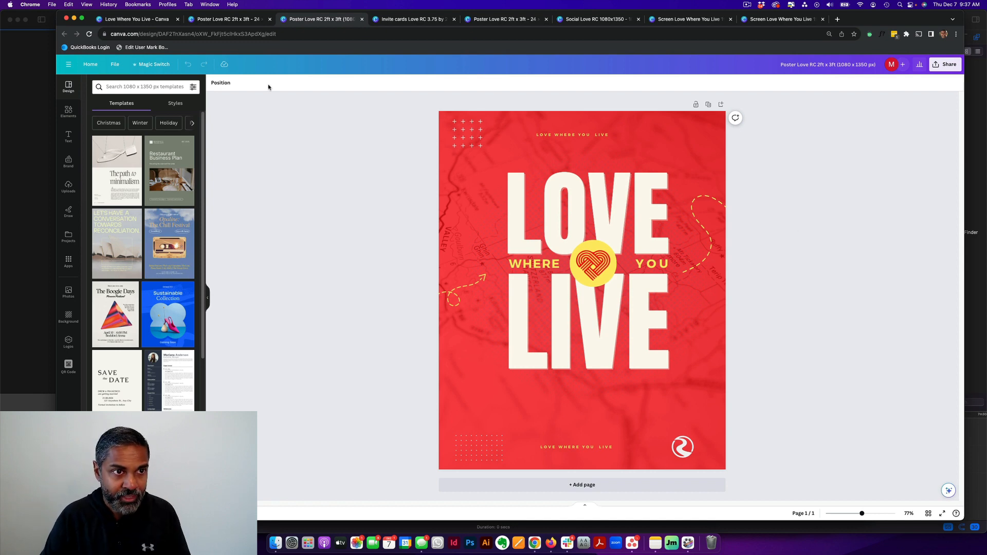
Step: Refresh the Love Where You Live project folder and compare the 2ft x 3ft poster with its 1080 x 1350 px copy
click(135, 21)
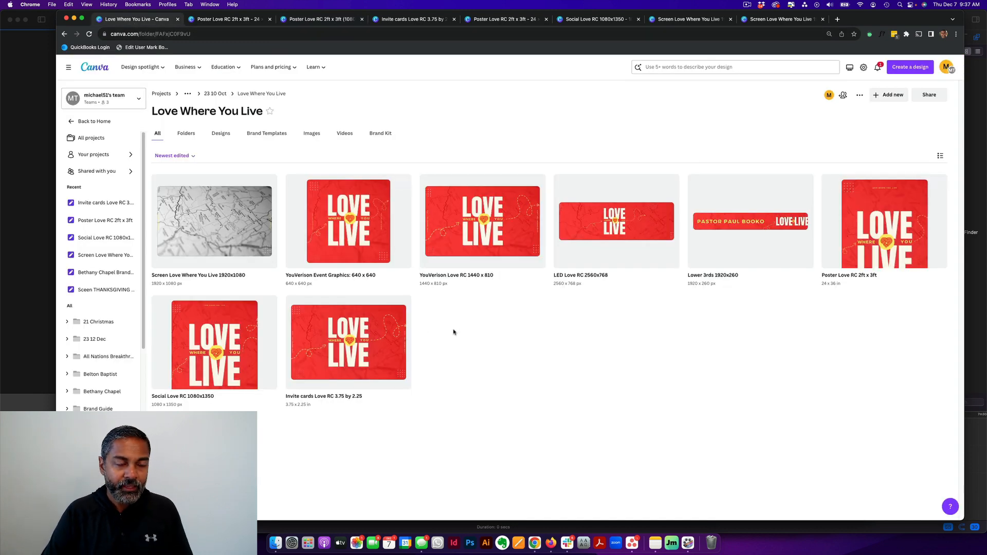
click(89, 33)
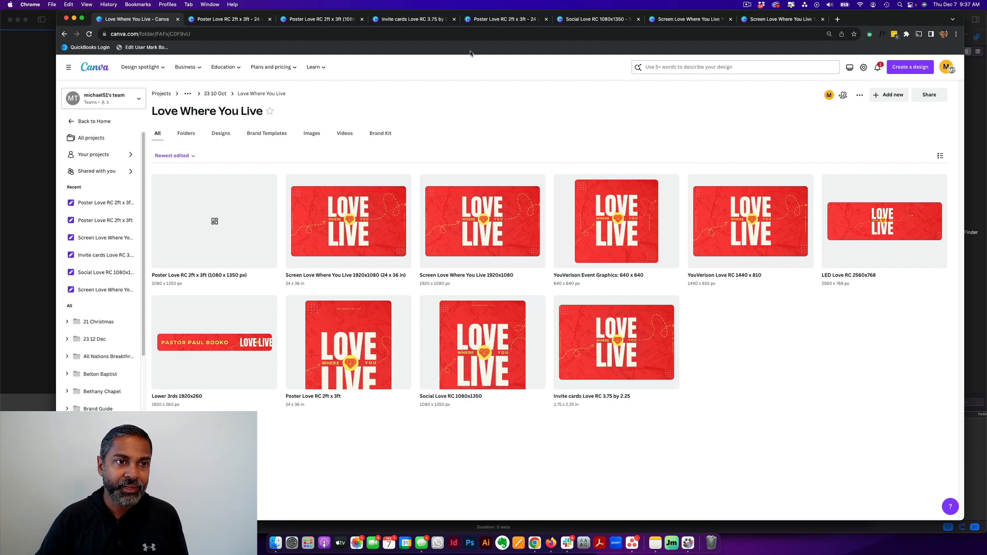
click(208, 19)
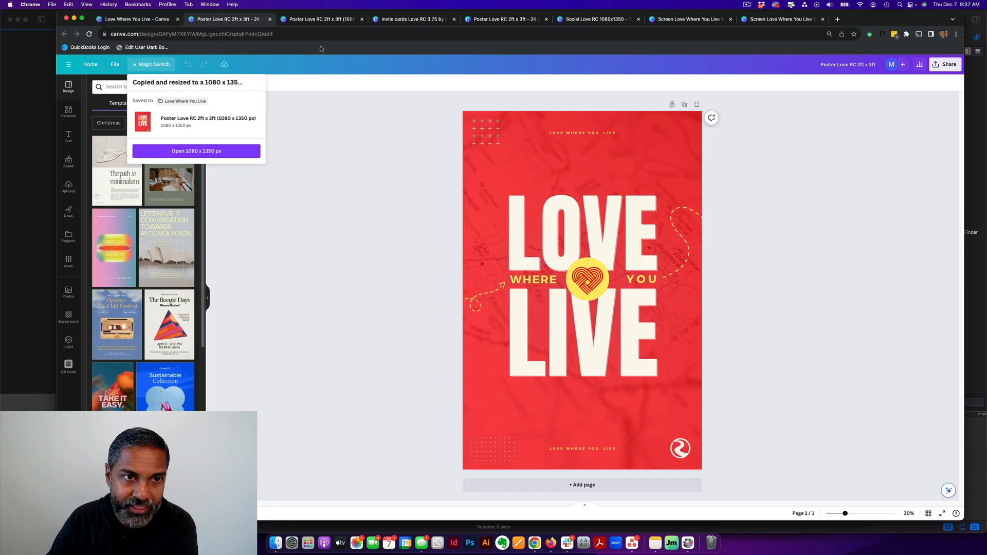
click(304, 20)
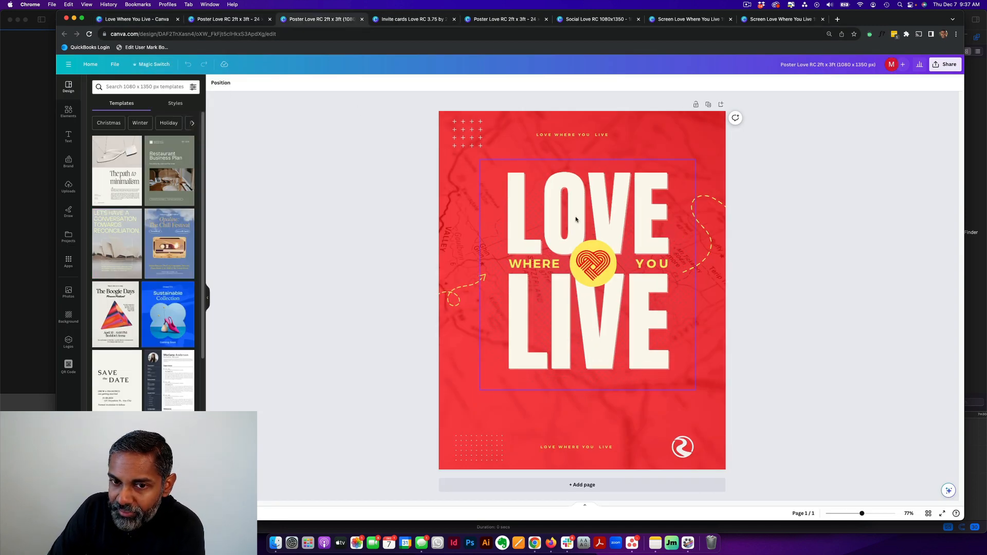
Step: Examine the fonts of the headline, WHERE, YOU and vertical taglines on the invite card's first page, and return to the project folder
click(387, 22)
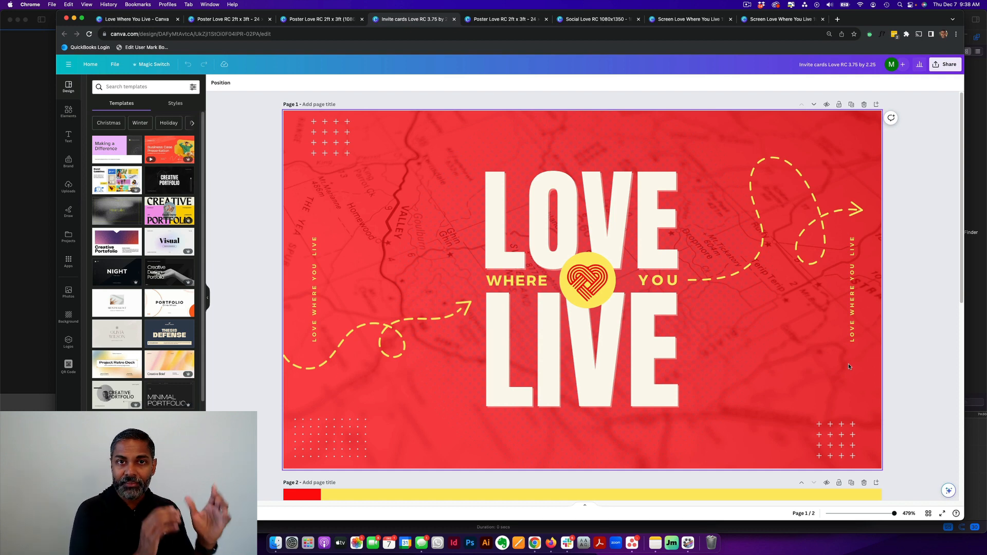
click(575, 363)
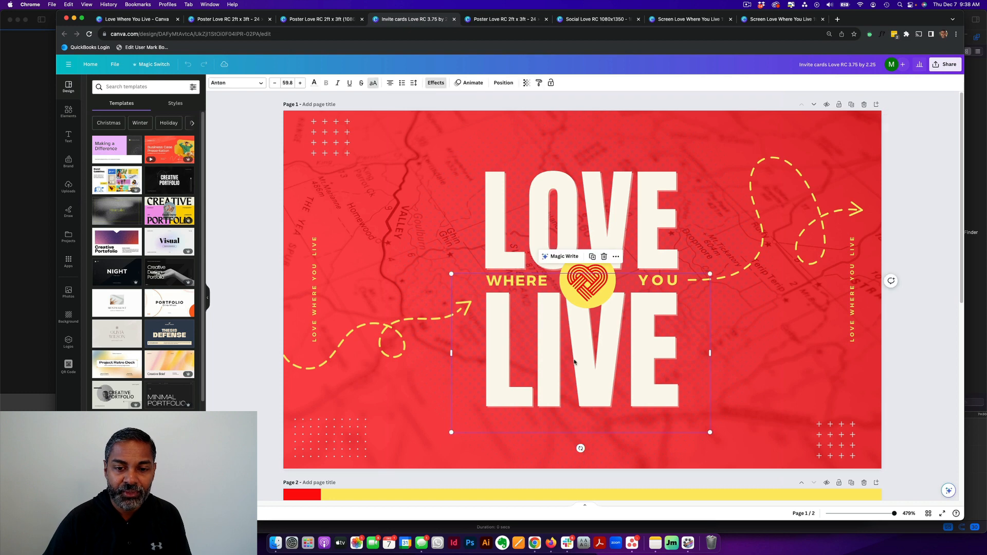
click(509, 282)
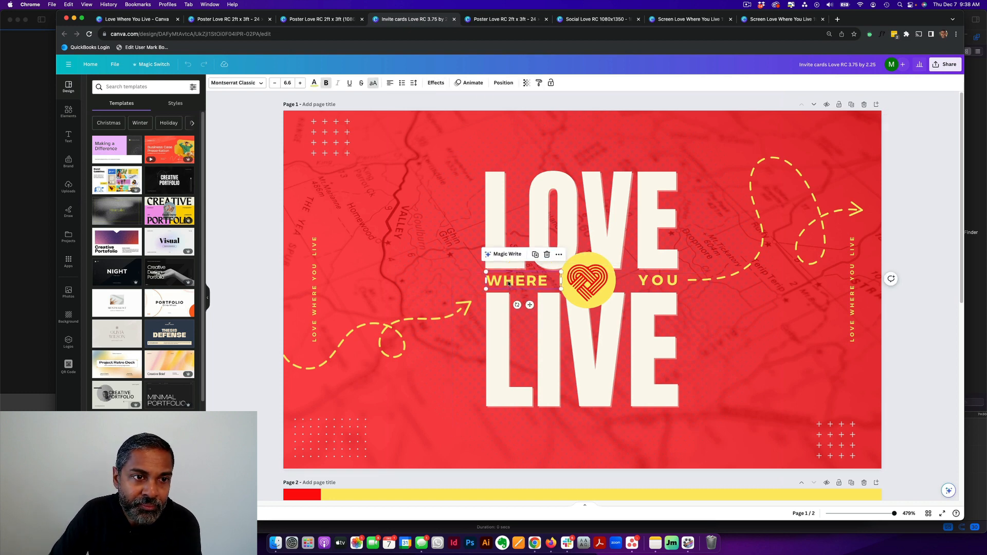
click(542, 333)
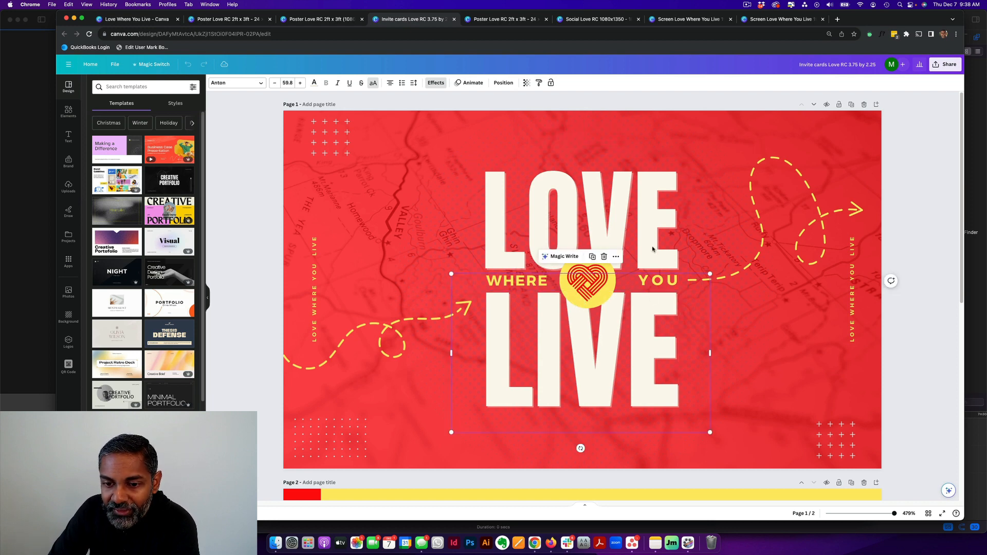
click(524, 283)
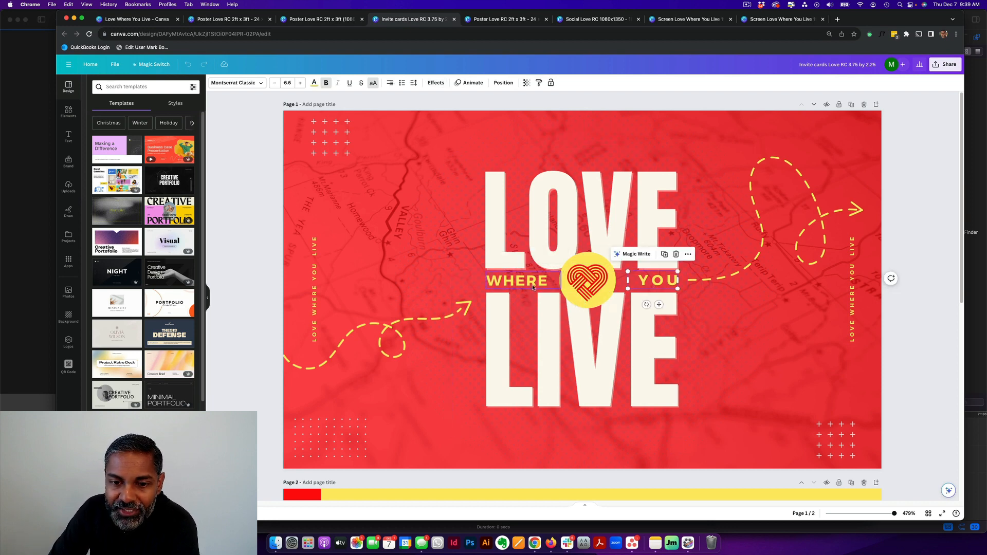
click(314, 265)
click(852, 292)
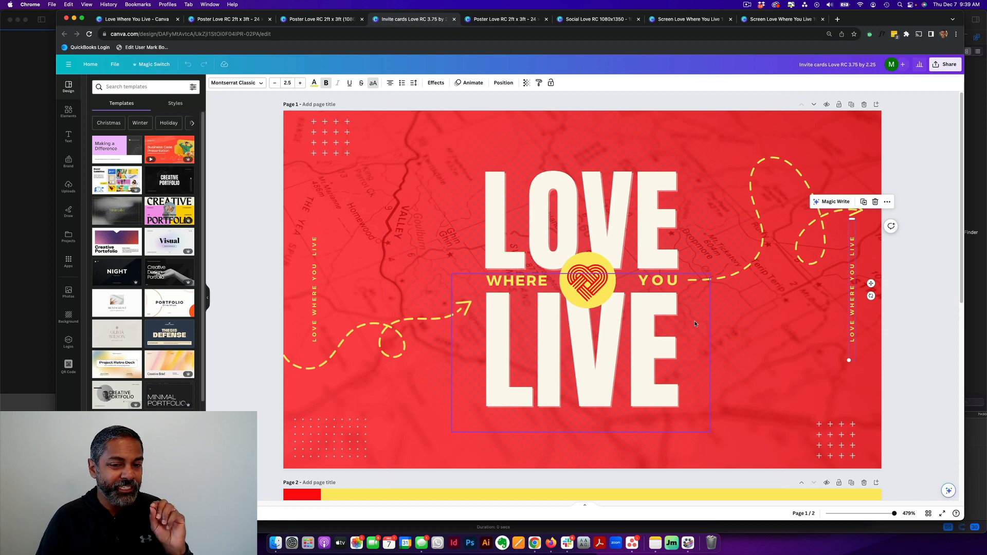
click(598, 204)
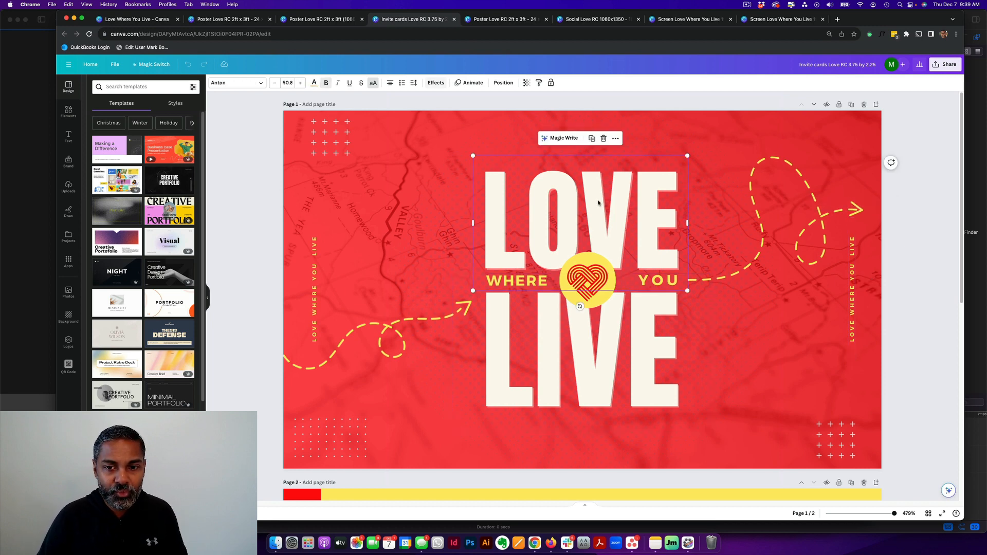
click(516, 282)
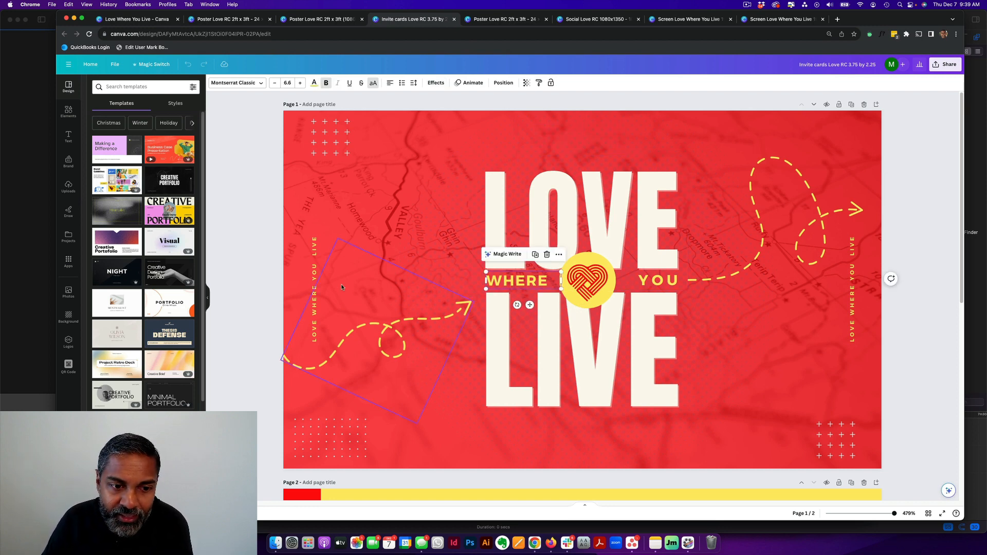
click(316, 278)
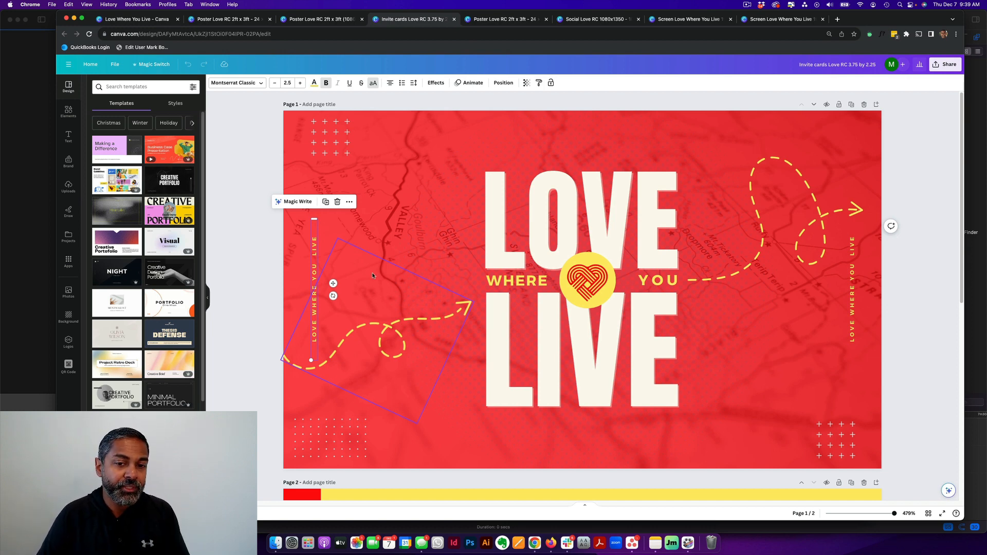
click(248, 239)
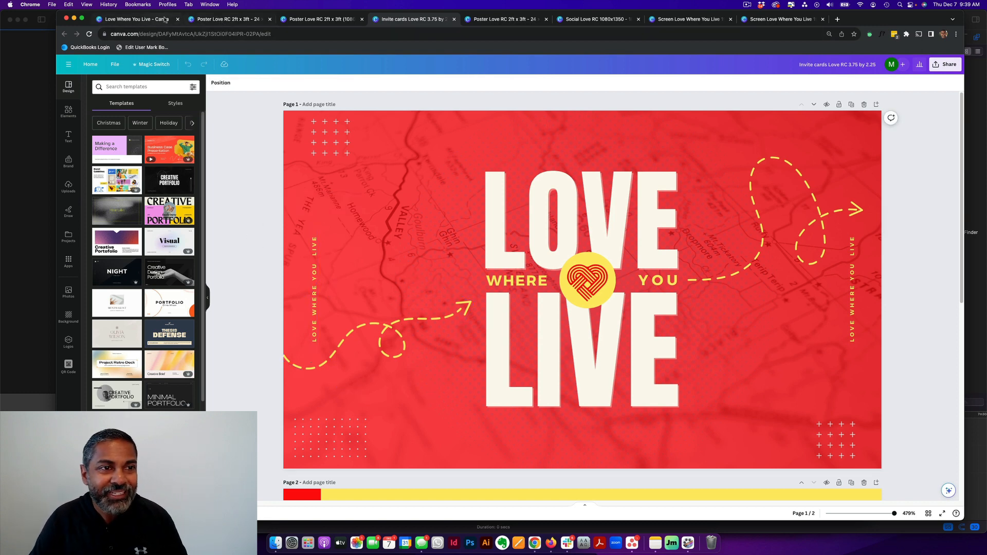
click(216, 21)
click(154, 20)
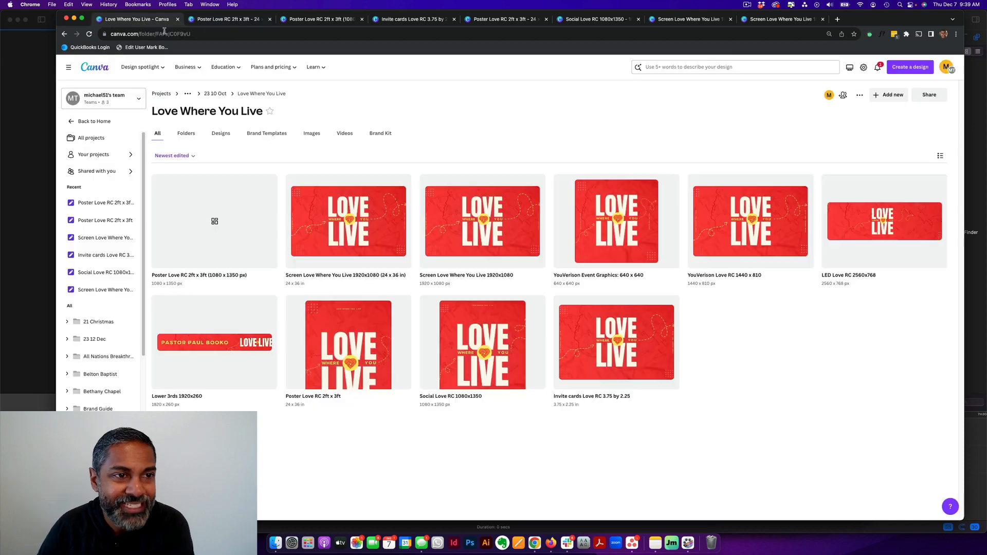